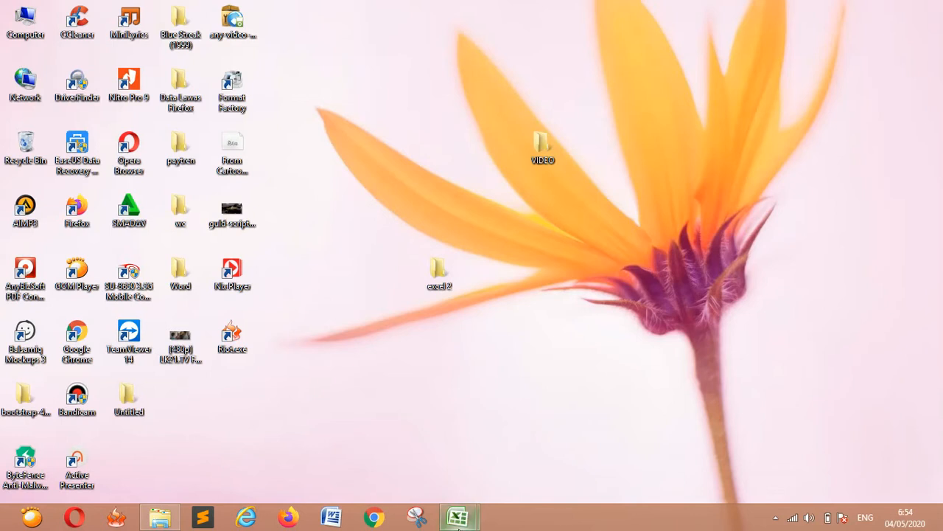
Switch to the Book1.xlsx workbook in Excel and view the IF MAJEMUK heading on the penggunaan if majemuk sheet
{"action": "mouse_move", "coordinate": [458, 518]}
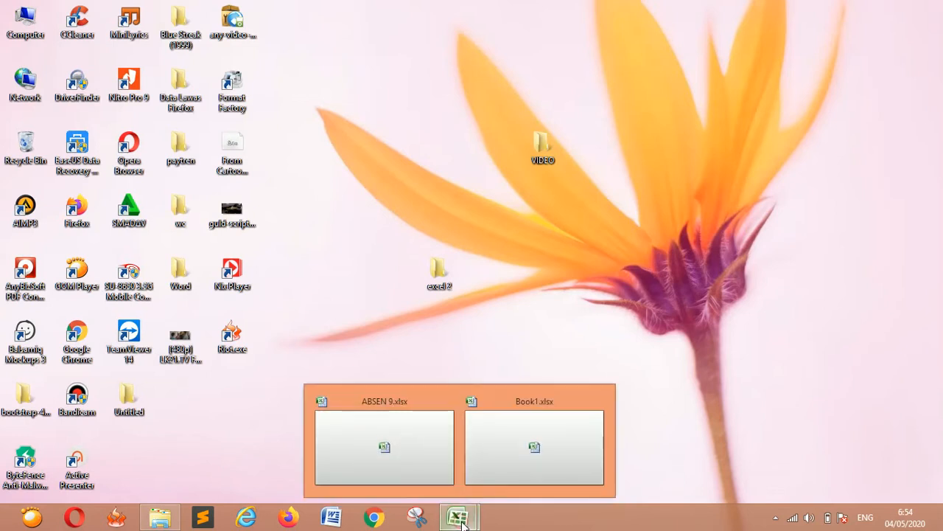
{"action": "left_click", "coordinate": [506, 447]}
{"action": "scroll", "coordinate": [509, 433], "scroll_direction": "up", "scroll_amount": 2}
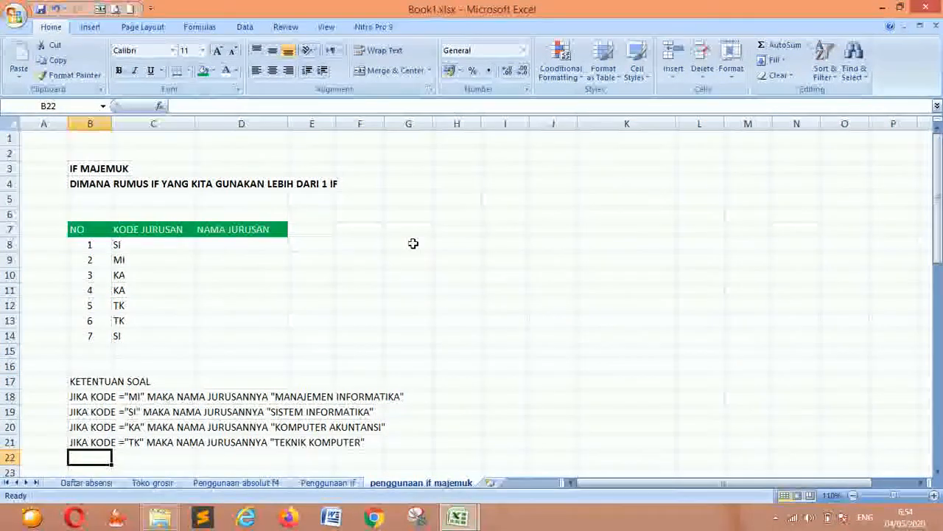
{"action": "left_click", "coordinate": [100, 153]}
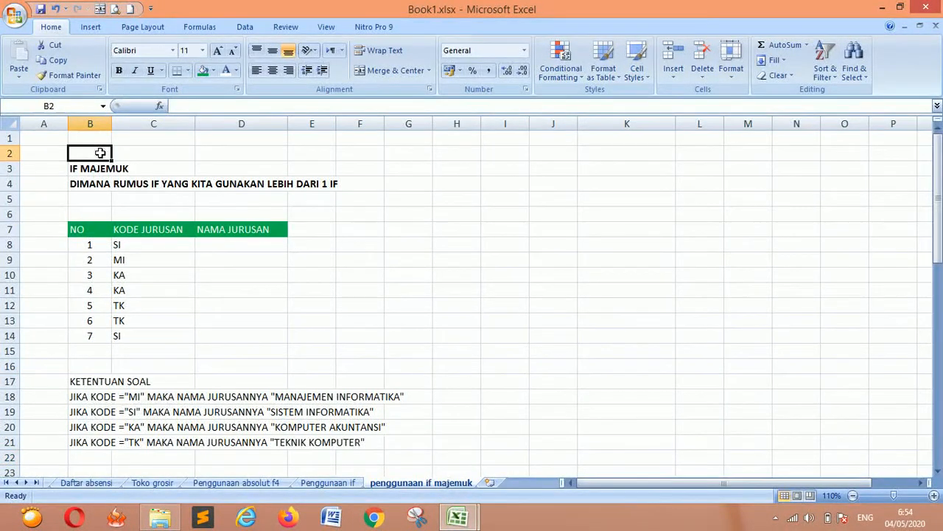
{"action": "left_click", "coordinate": [307, 193]}
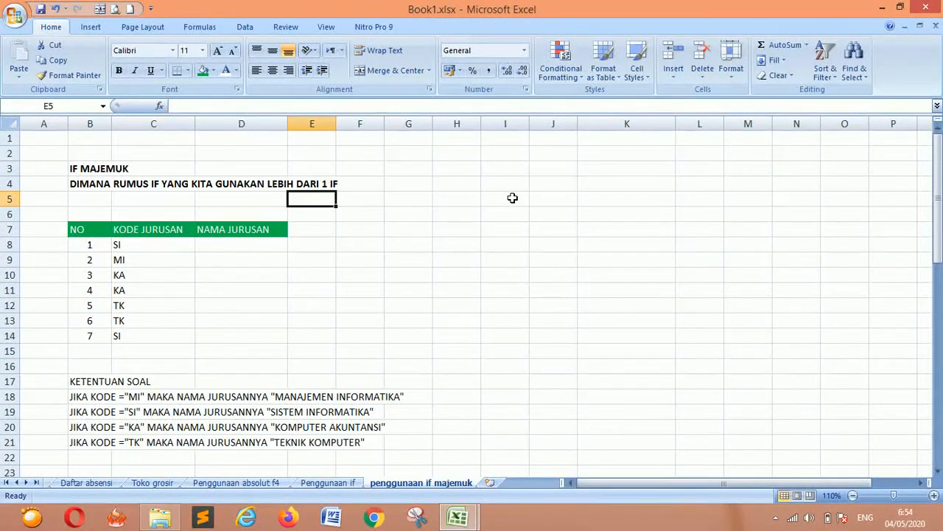
{"action": "left_click", "coordinate": [116, 170]}
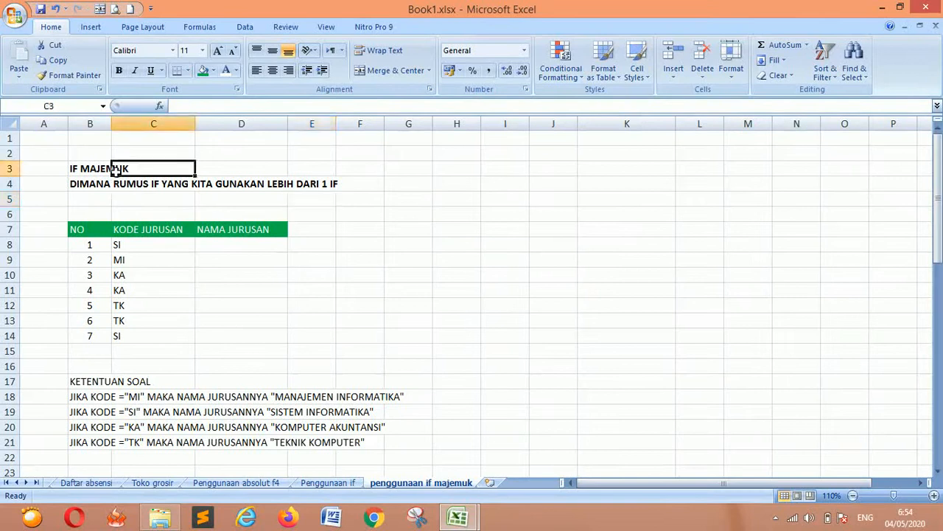
Look at the single-IF example on the Penggunaan if sheet and return to the penggunaan if majemuk sheet
{"action": "left_click", "coordinate": [331, 487]}
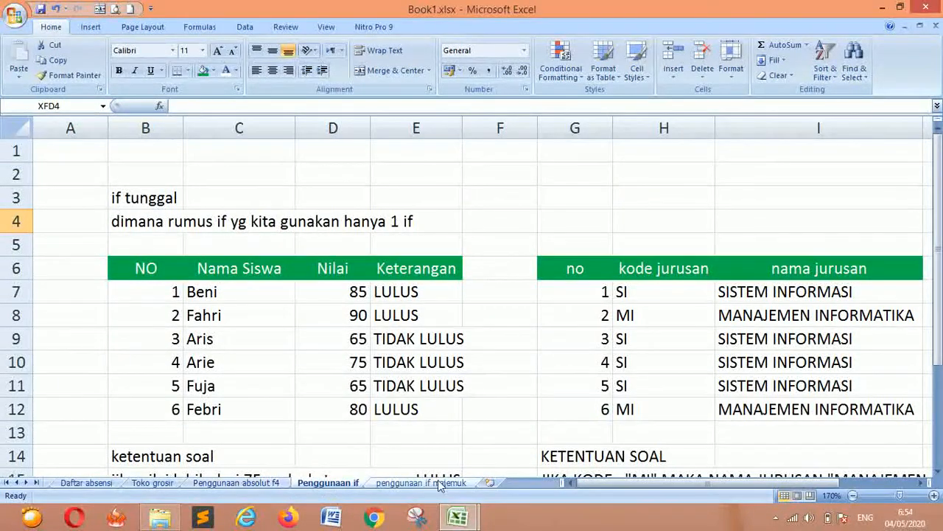
{"action": "left_click", "coordinate": [418, 483]}
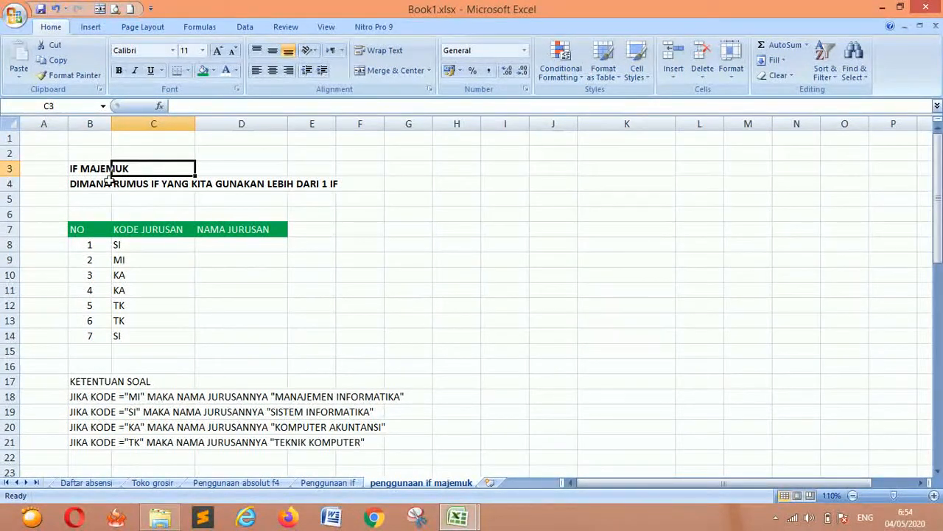
{"action": "left_click", "coordinate": [332, 248]}
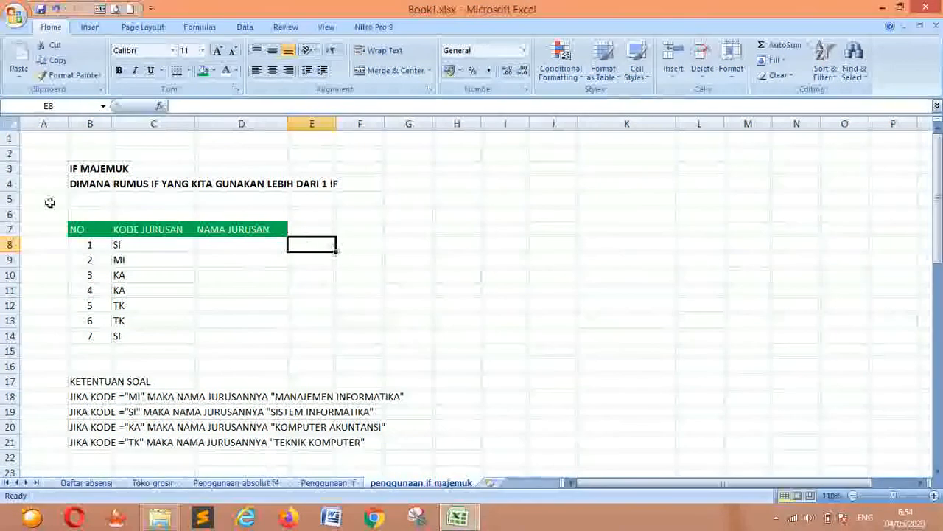
{"action": "left_click", "coordinate": [121, 209]}
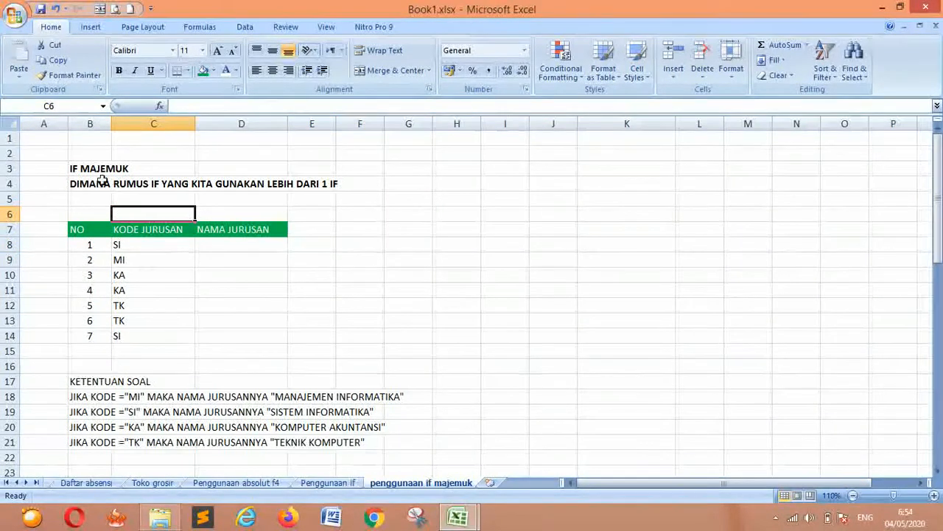
{"action": "left_click", "coordinate": [104, 195]}
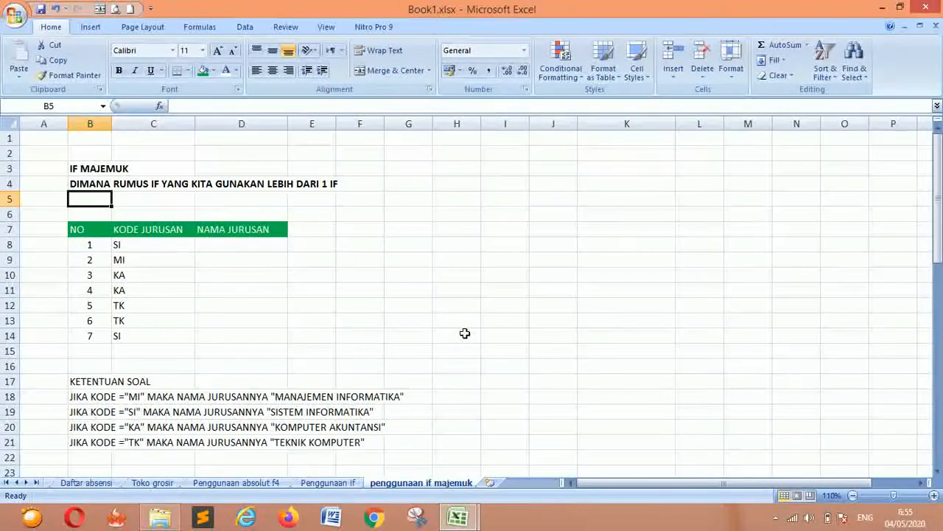
Examine the KODE JURUSAN and NAMA JURUSAN columns and the KETENTUAN SOAL rules that match each code to a major
{"action": "left_click", "coordinate": [153, 235]}
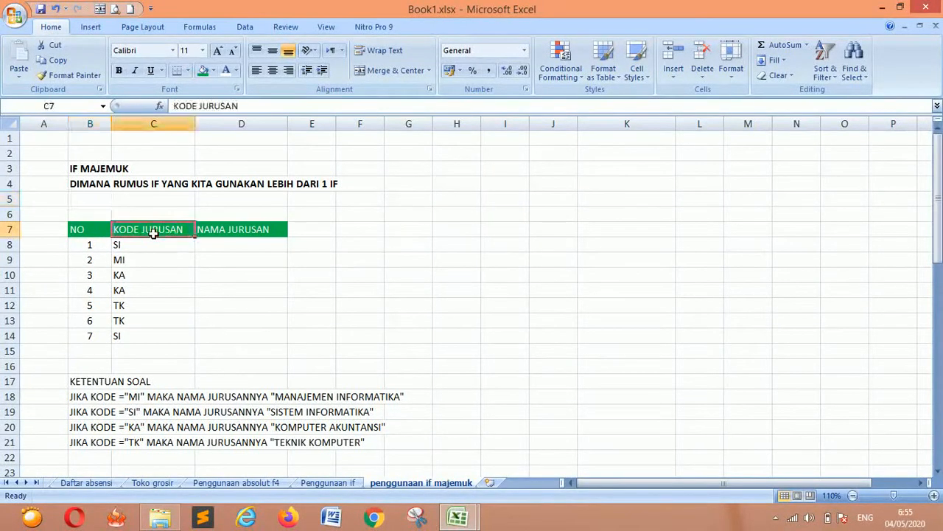
{"action": "left_click", "coordinate": [228, 236]}
{"action": "scroll", "coordinate": [314, 332], "scroll_direction": "down", "scroll_amount": 1}
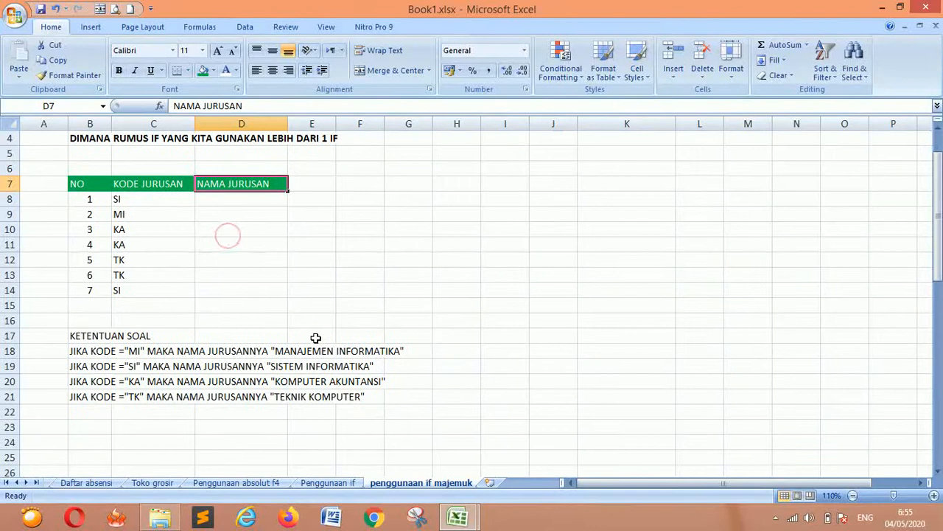
{"action": "left_click", "coordinate": [107, 335]}
{"action": "left_click", "coordinate": [345, 369]}
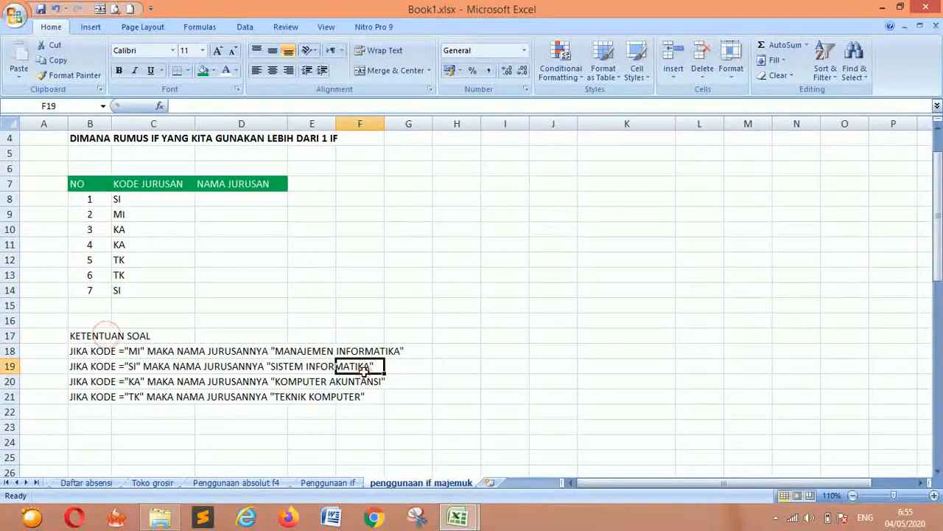
{"action": "left_click", "coordinate": [252, 201]}
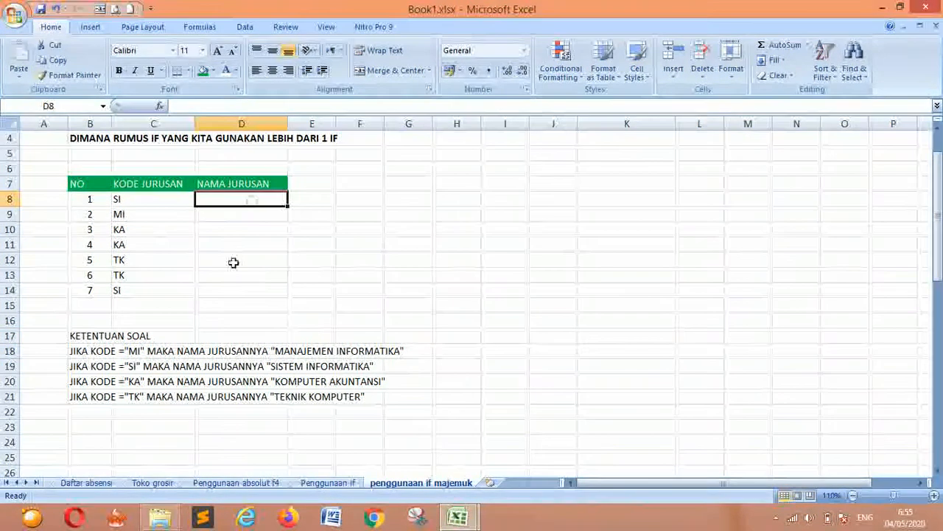
{"action": "left_click", "coordinate": [100, 353]}
{"action": "left_click", "coordinate": [136, 352]}
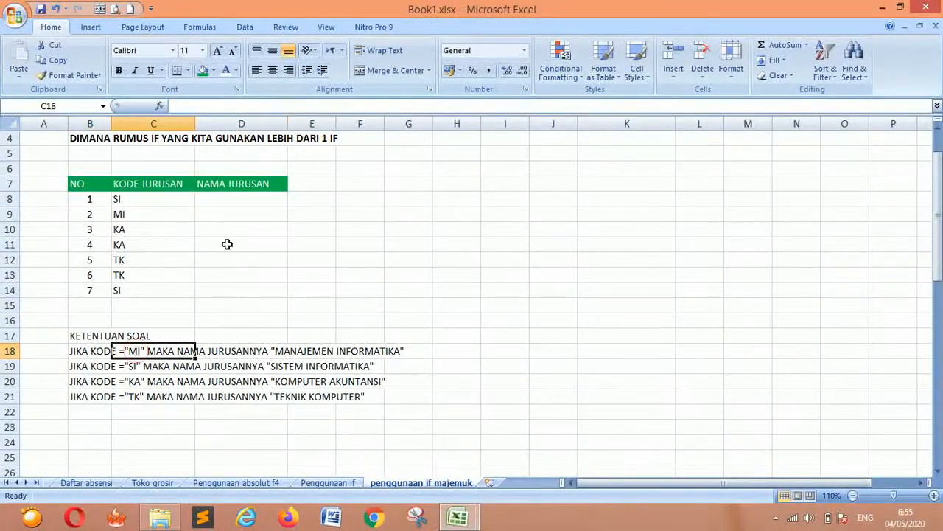
{"action": "left_click", "coordinate": [252, 185]}
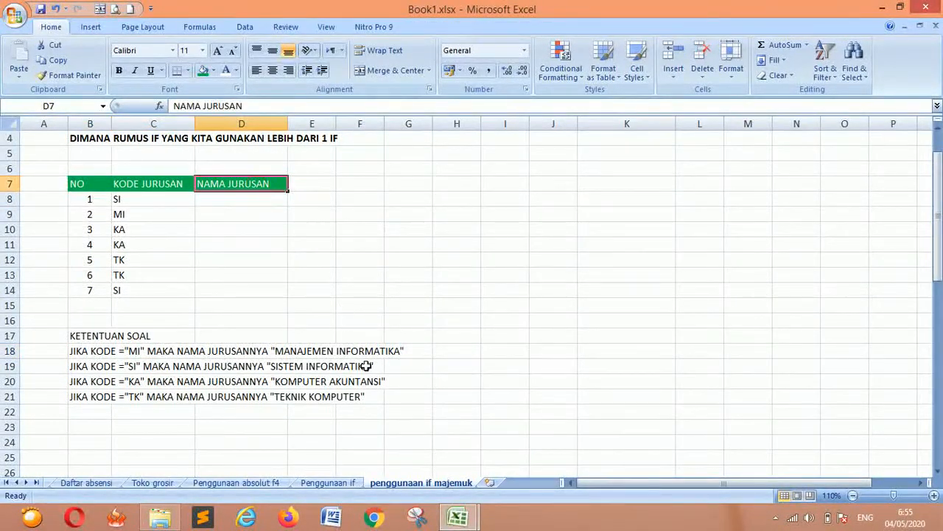
{"action": "left_click", "coordinate": [391, 352]}
{"action": "left_click", "coordinate": [92, 368]}
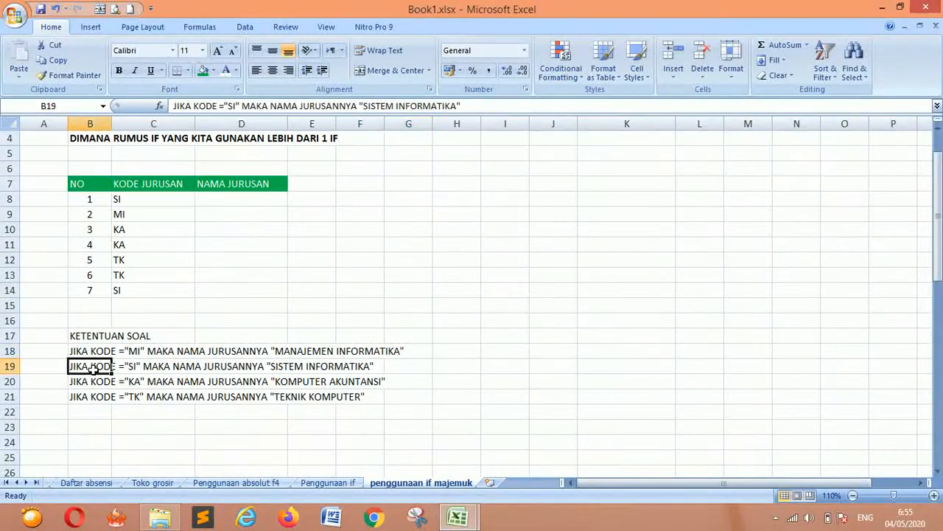
{"action": "left_click", "coordinate": [136, 366]}
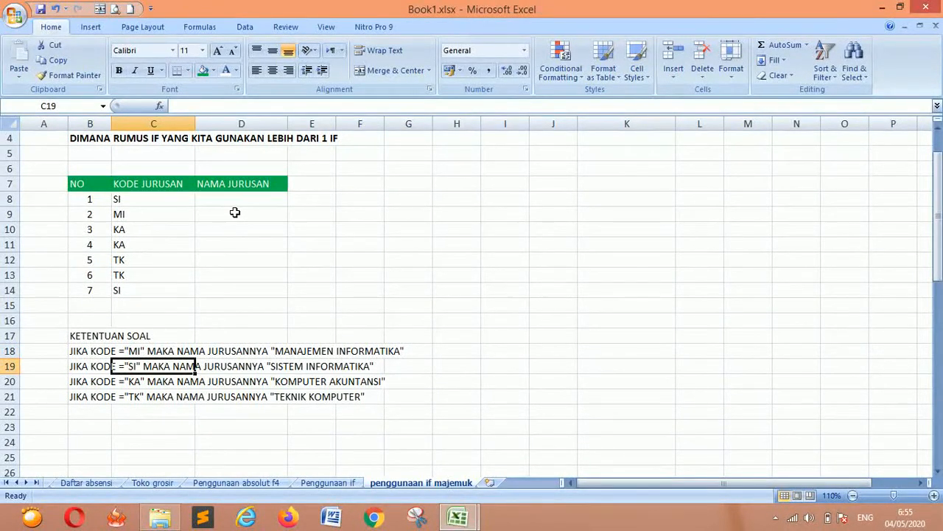
{"action": "left_click", "coordinate": [132, 380]}
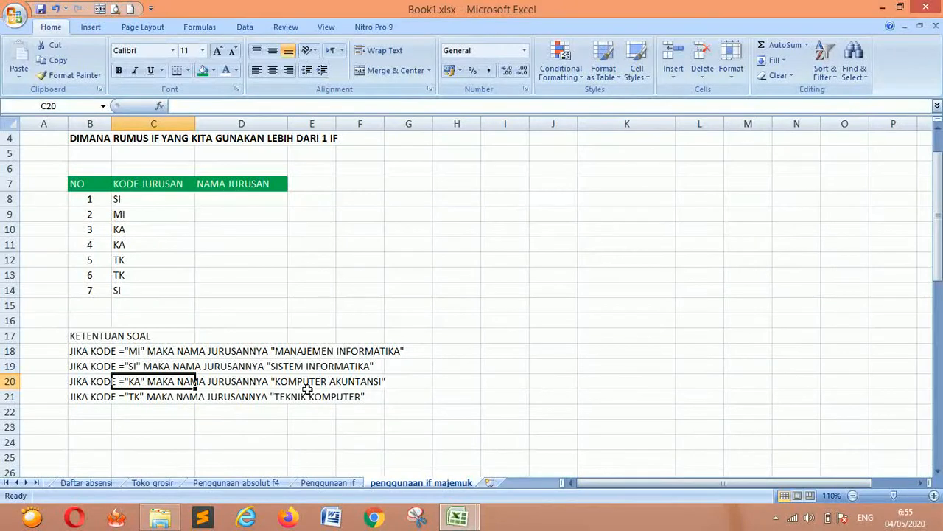
Start a formula in D8, the first NAMA JURUSAN cell, with =IF(C8="MI";"MANAJEMEN INFORMATIKA"; as the first condition and result
{"action": "left_click", "coordinate": [221, 198]}
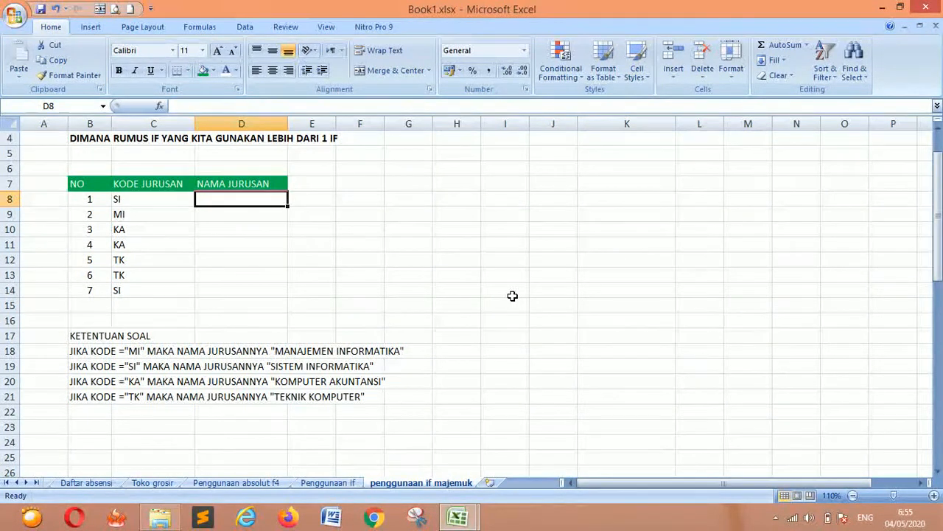
{"action": "type", "text": "=IF"}
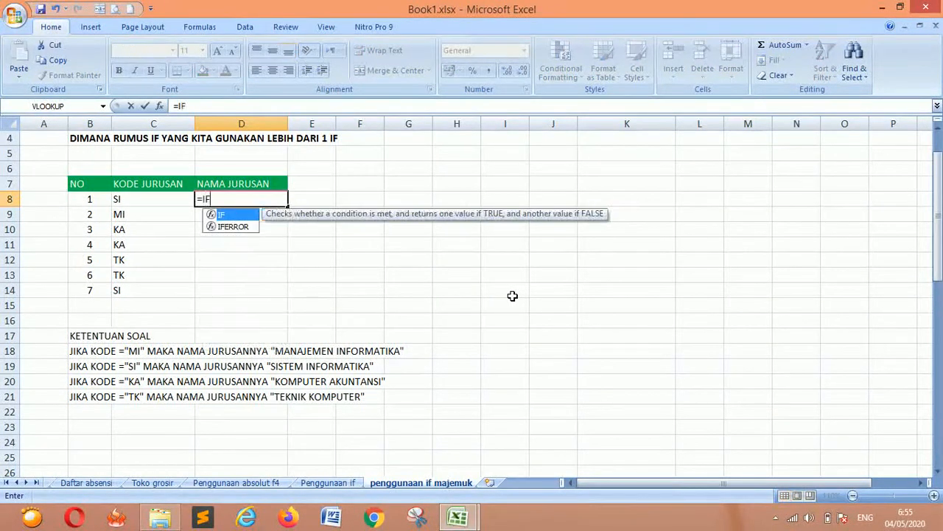
{"action": "type", "text": "("}
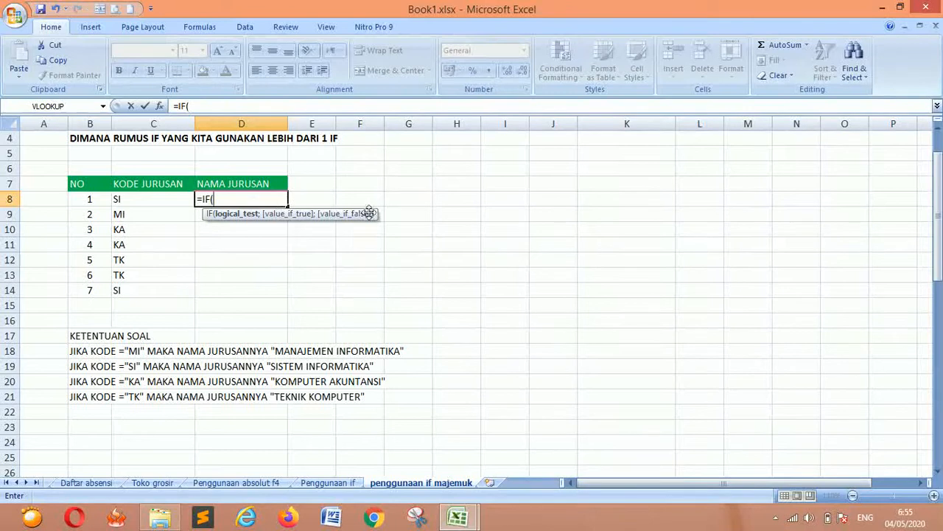
{"action": "left_click", "coordinate": [148, 199]}
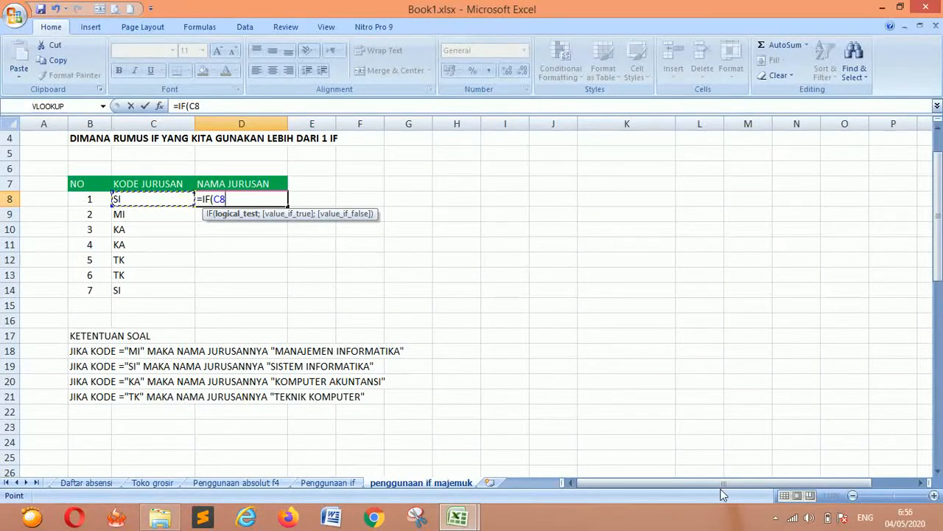
{"action": "type", "text": "=\"MI"}
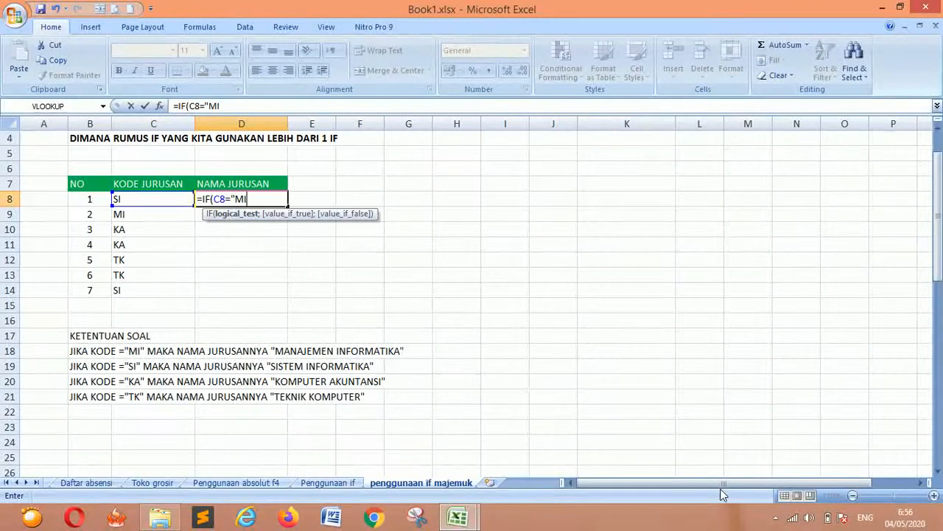
{"action": "type", "text": "\";"}
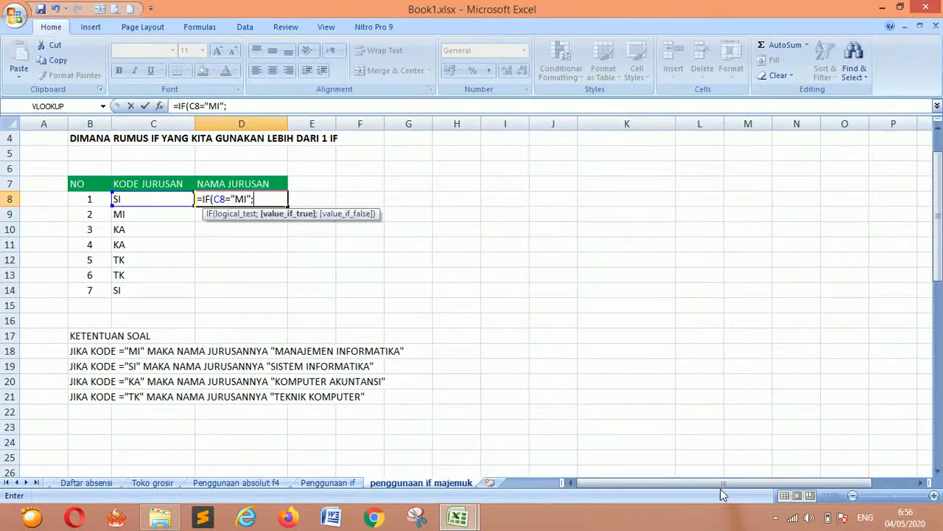
{"action": "type", "text": "\"MANAJEMEN"}
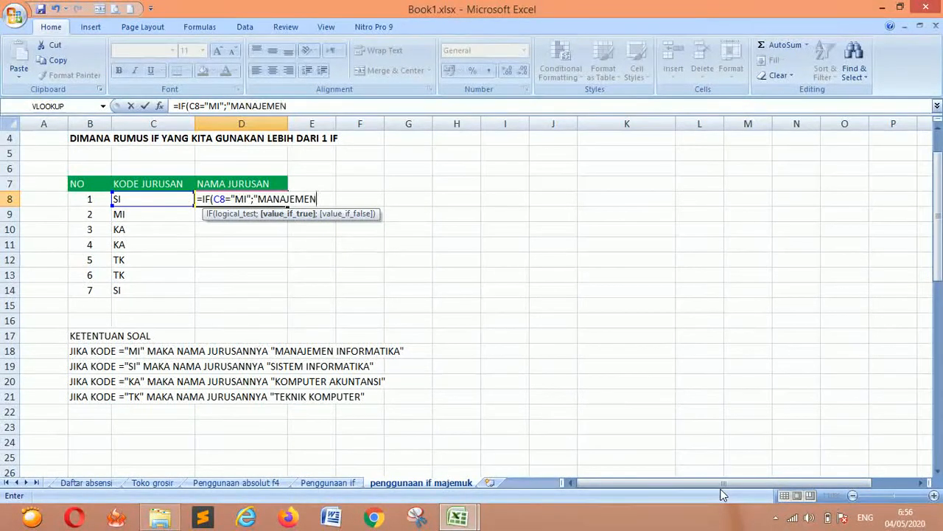
{"action": "type", "text": " INFORMATIKA"}
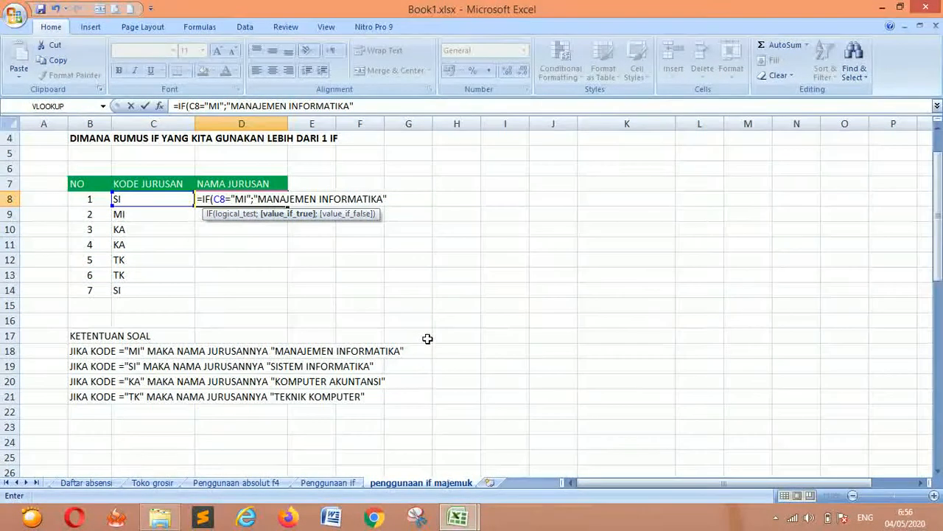
{"action": "type", "text": ";"}
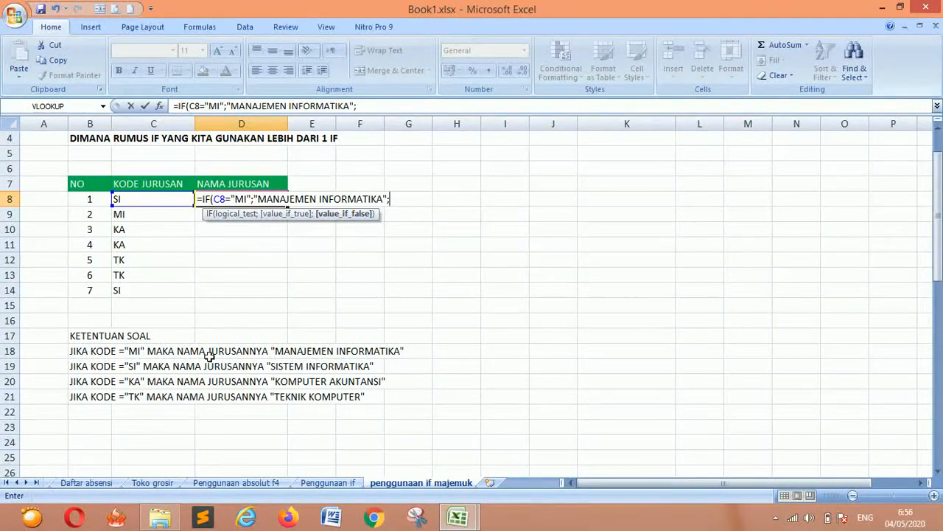
Add a nested IF(C8="SI";"SISTEM INFORMATIKA"; as the false value of the D8 formula
{"action": "type", "text": "IF("}
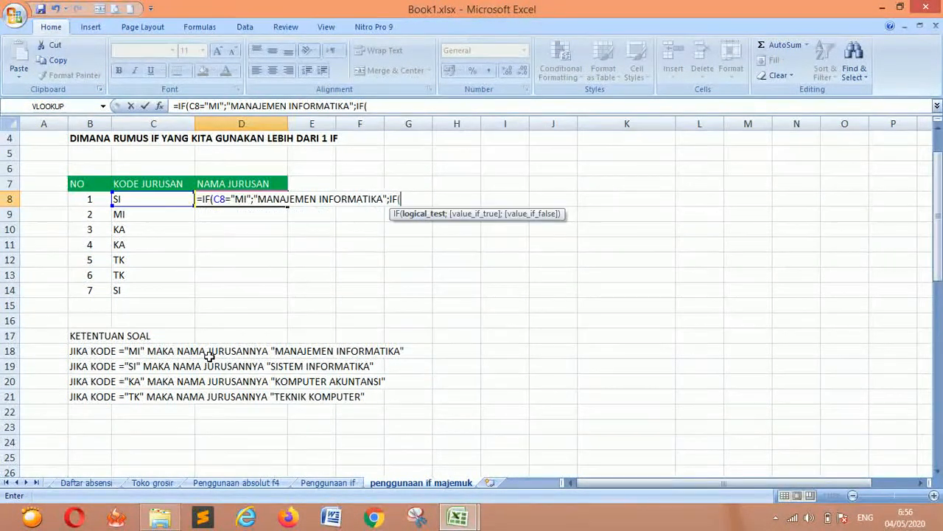
{"action": "left_click", "coordinate": [152, 199]}
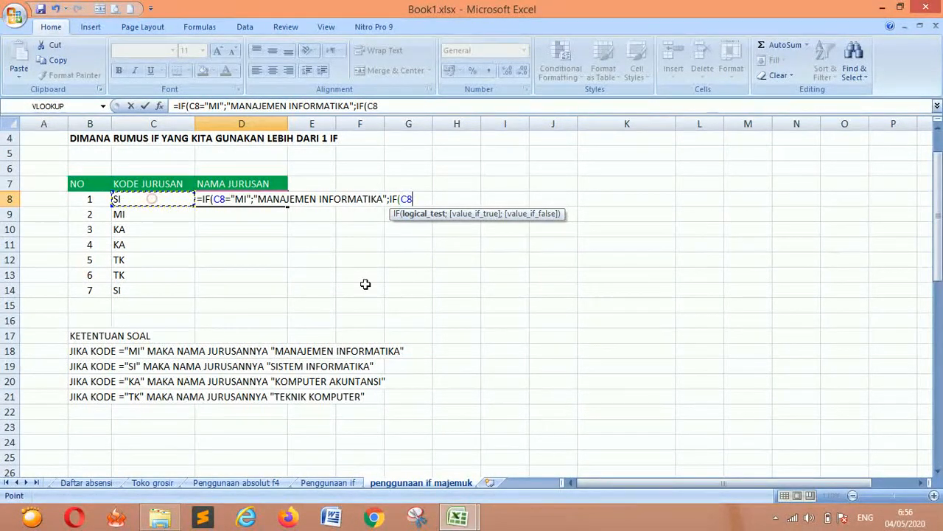
{"action": "type", "text": "="}
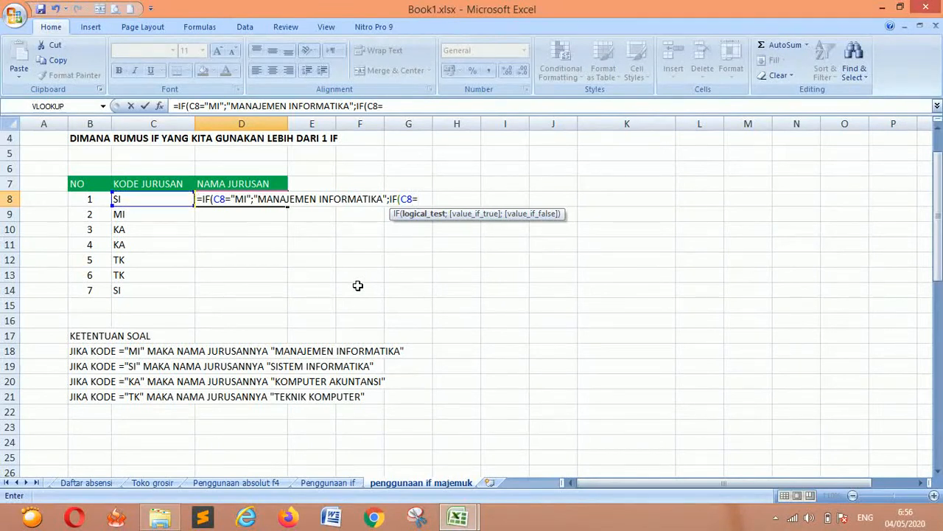
{"action": "type", "text": "SI"}
{"action": "key", "text": "BackSpace"}
{"action": "key", "text": "BackSpace"}
{"action": "type", "text": "\"SI\";"}
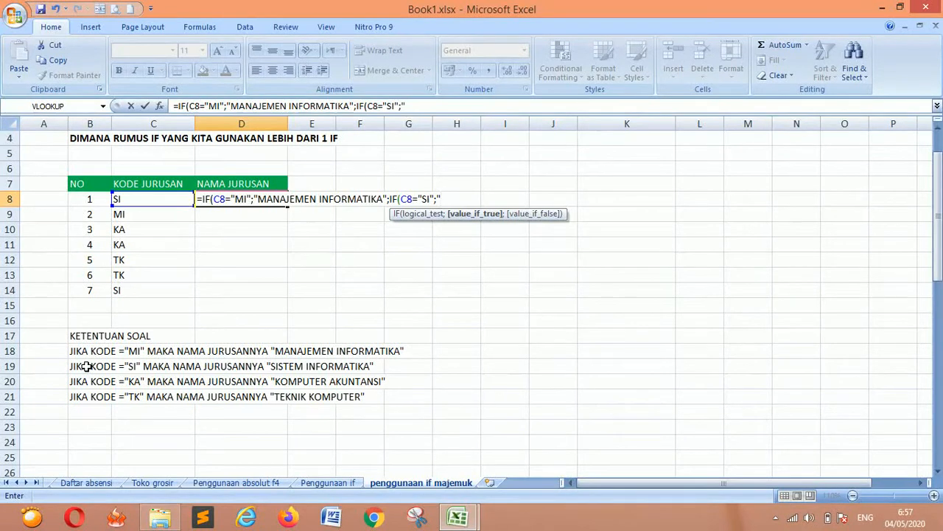
{"action": "type", "text": "\"SISTEM "}
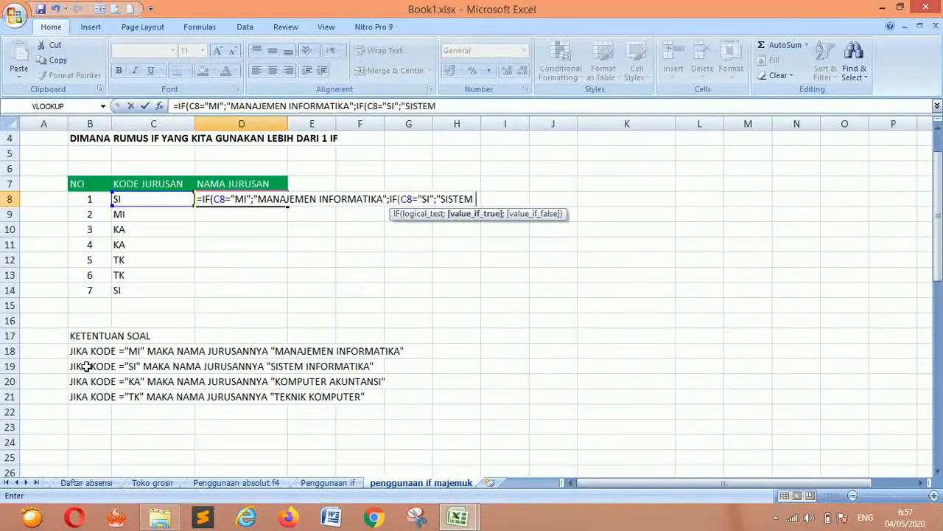
{"action": "type", "text": "INFORMATIKA\""}
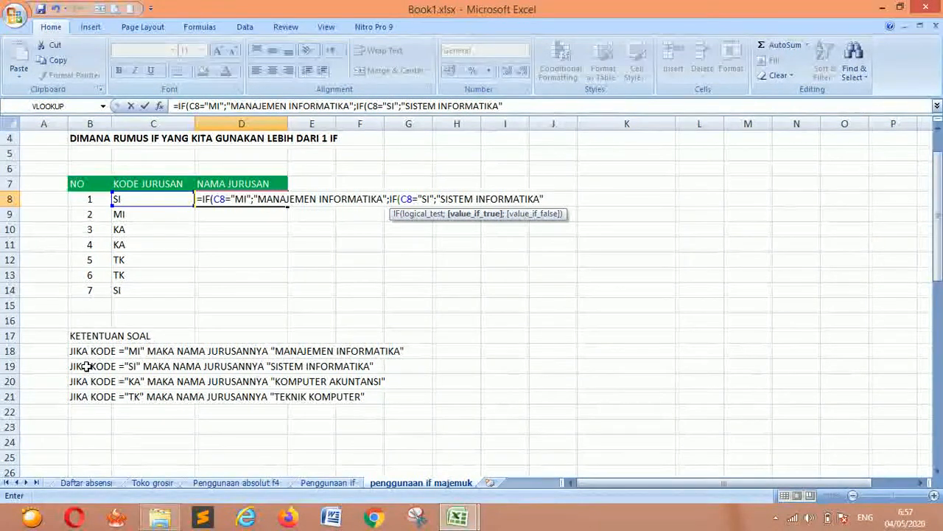
{"action": "type", "text": ";"}
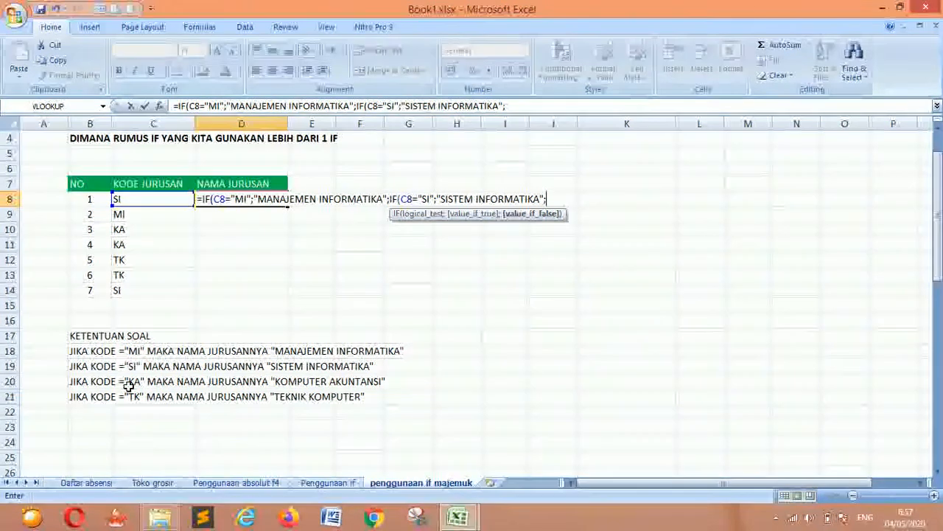
Add a third nested IF(C8="KA";"KOMPUTER AKUNTANSI"; as the next false value of the D8 formula
{"action": "type", "text": "IF("}
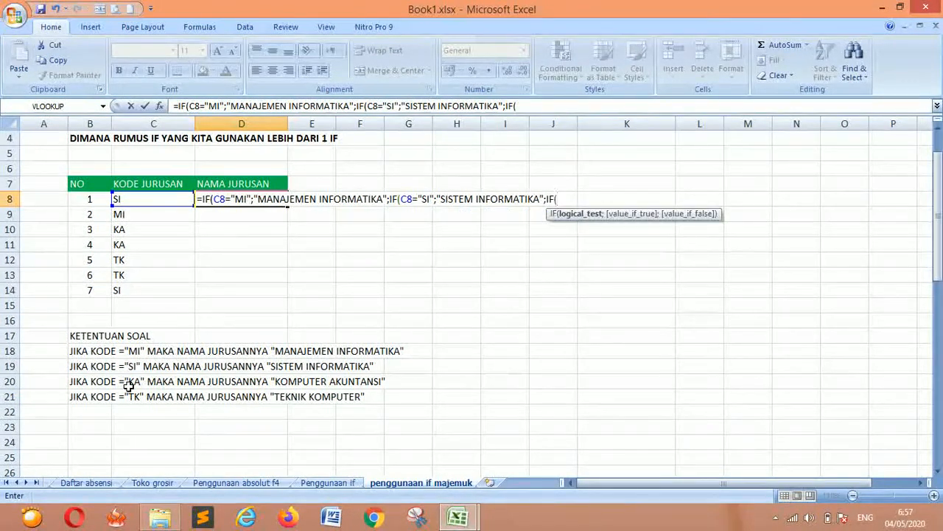
{"action": "left_click", "coordinate": [159, 199]}
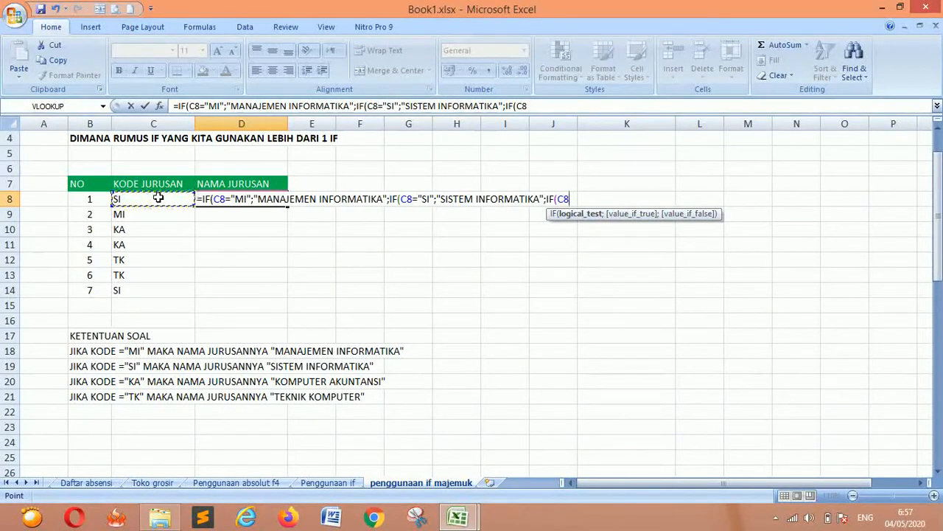
{"action": "type", "text": "="}
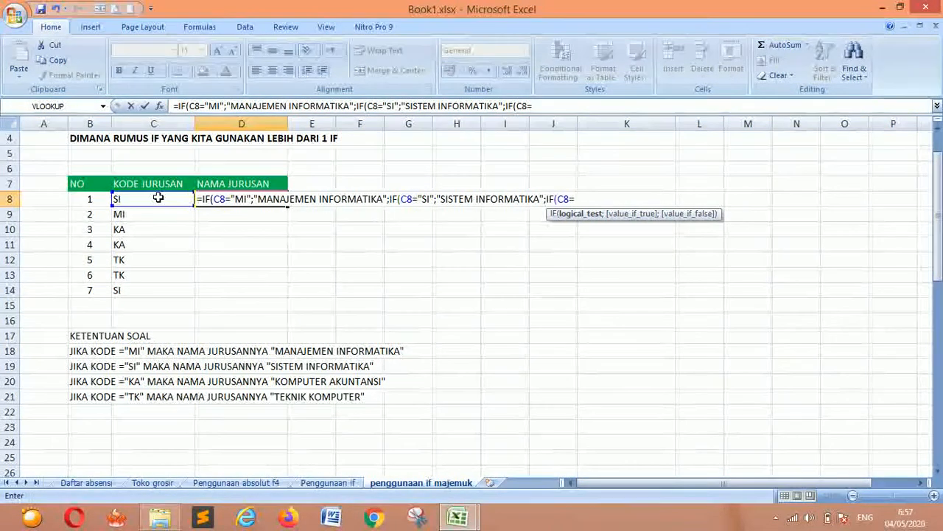
{"action": "type", "text": "A\""}
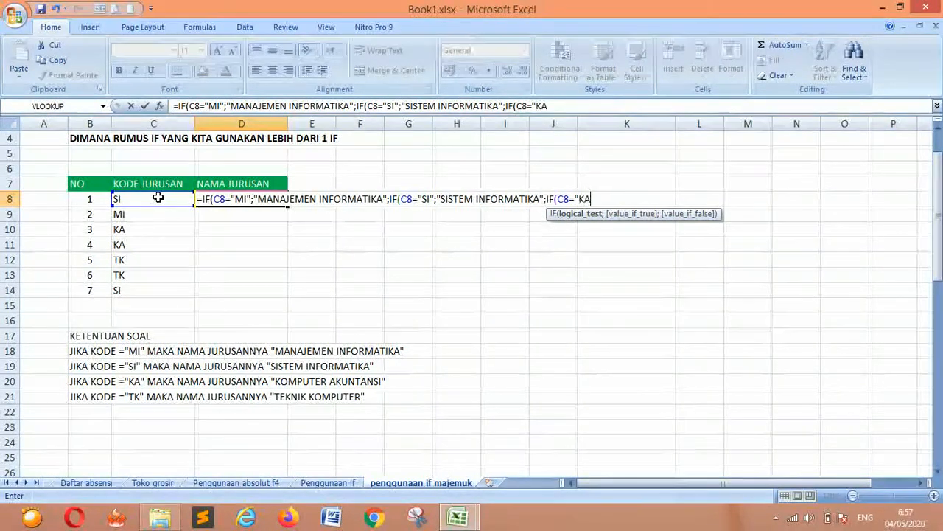
{"action": "type", "text": ";\""}
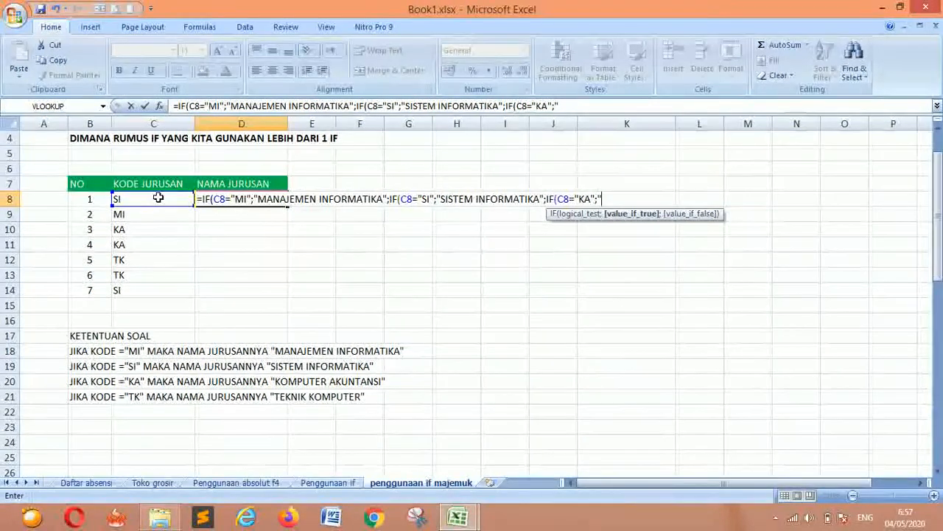
{"action": "type", "text": "KOMP"}
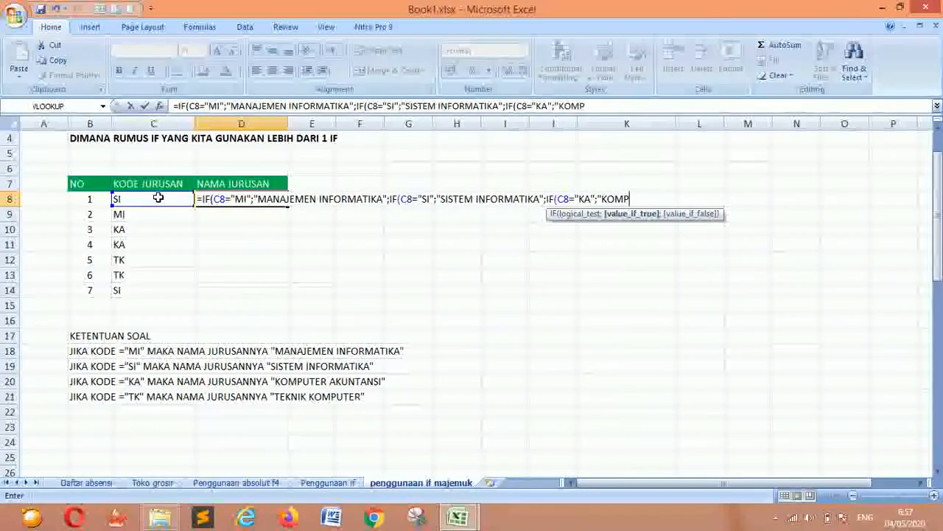
{"action": "type", "text": "UTER AKUNTANSI\""}
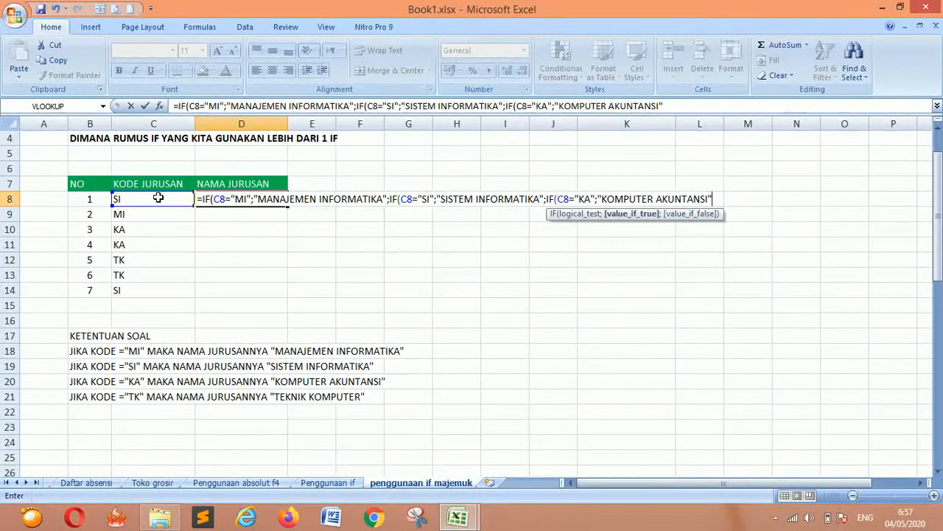
{"action": "type", "text": ";"}
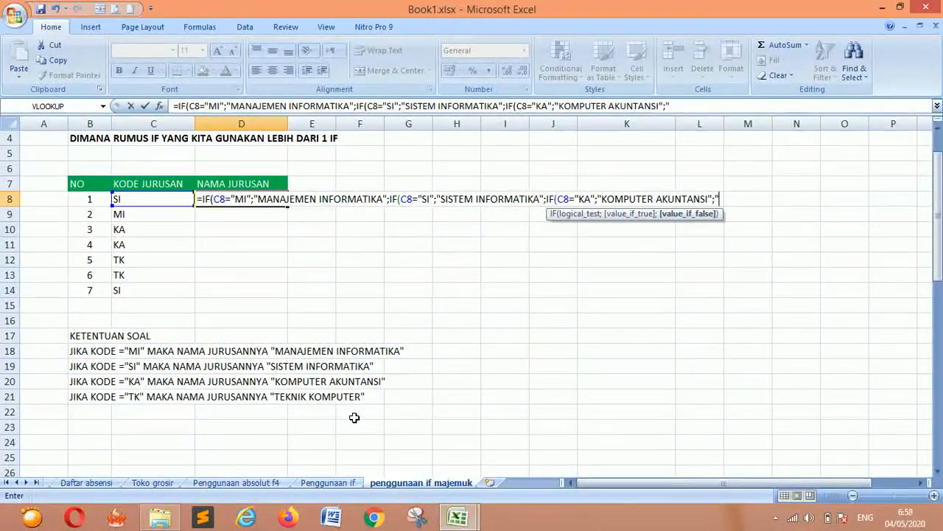
Finish the D8 formula with "TEKNIK KOMPUTER" as the final false value, three closing parentheses, and enter it
{"action": "type", "text": "EKNIK"}
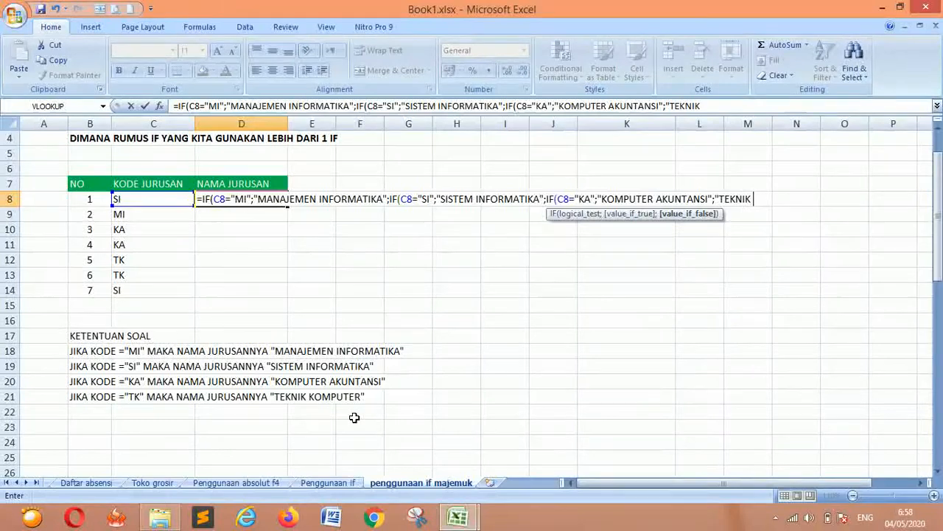
{"action": "type", "text": " KOMPUTER\""}
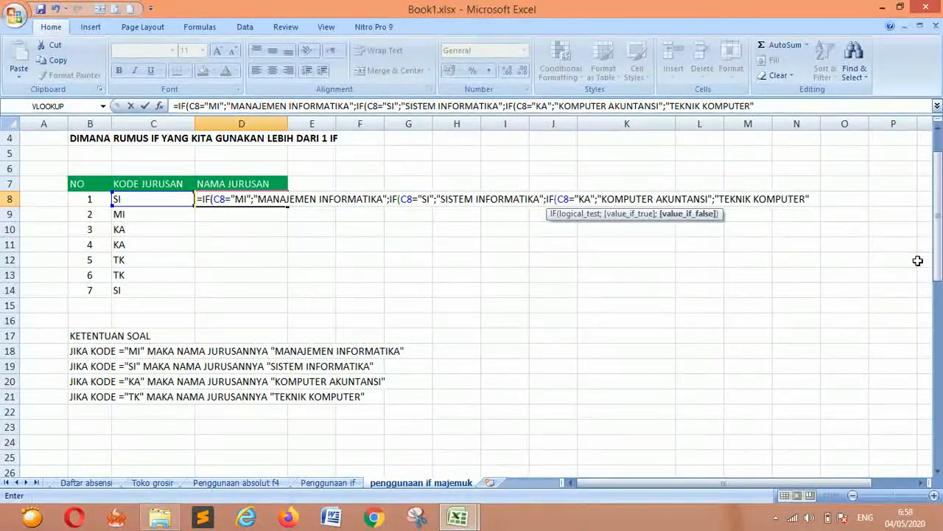
{"action": "type", "text": "))"}
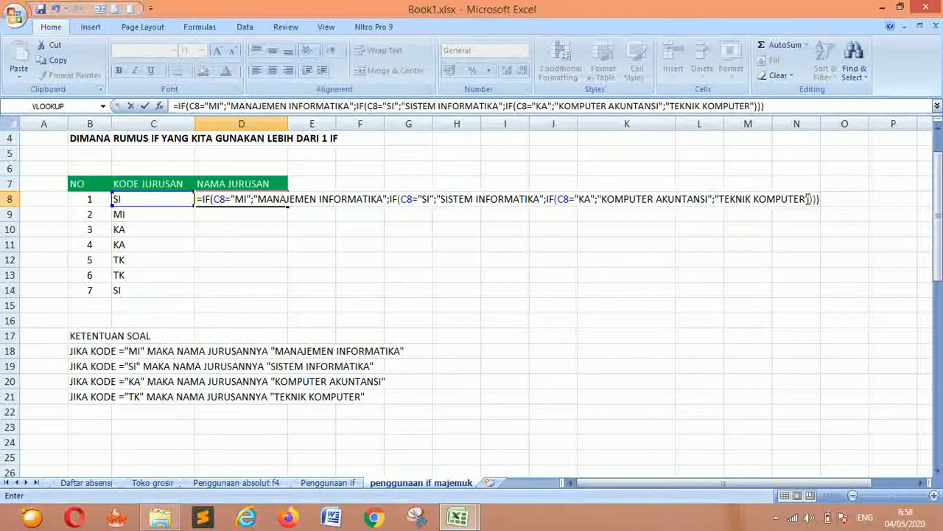
{"action": "key", "text": "Return"}
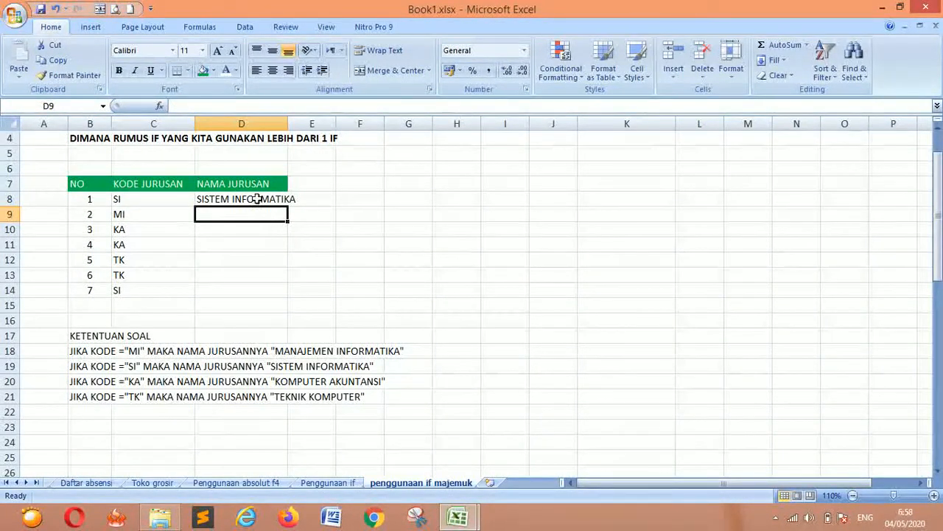
Fill the three-IF formula from D8 down to D14, the last row of the NAMA JURUSAN column
{"action": "left_click", "coordinate": [255, 197]}
{"action": "left_click_drag", "start_coordinate": [288, 206], "coordinate": [275, 302]}
{"action": "left_click", "coordinate": [374, 246]}
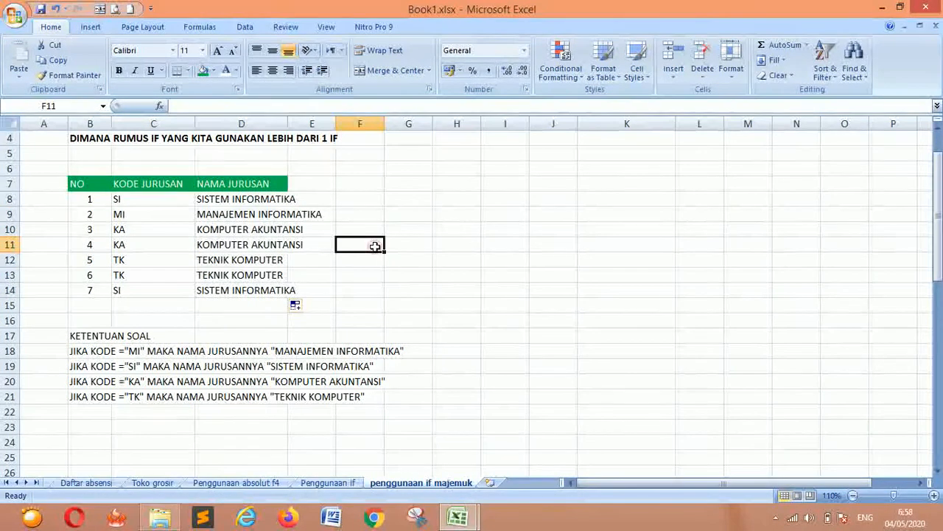
Compare the codes in the KODE JURUSAN column with the major names produced beside them in rows 8 to 14
{"action": "left_click", "coordinate": [164, 199]}
{"action": "left_click", "coordinate": [214, 204]}
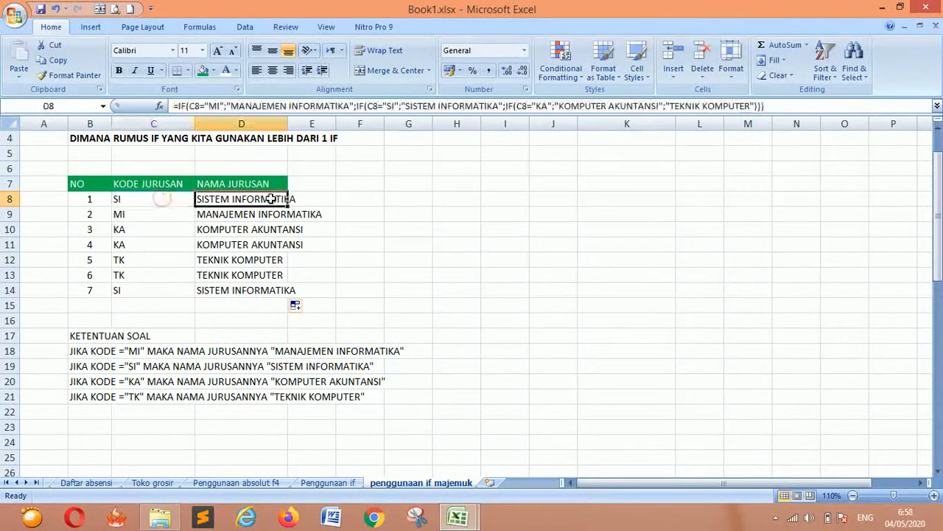
{"action": "left_click", "coordinate": [134, 216]}
{"action": "left_click", "coordinate": [301, 218]}
{"action": "left_click", "coordinate": [159, 229]}
{"action": "key", "text": "Right"}
{"action": "left_click", "coordinate": [163, 264]}
{"action": "left_click", "coordinate": [248, 262]}
{"action": "left_click", "coordinate": [151, 288]}
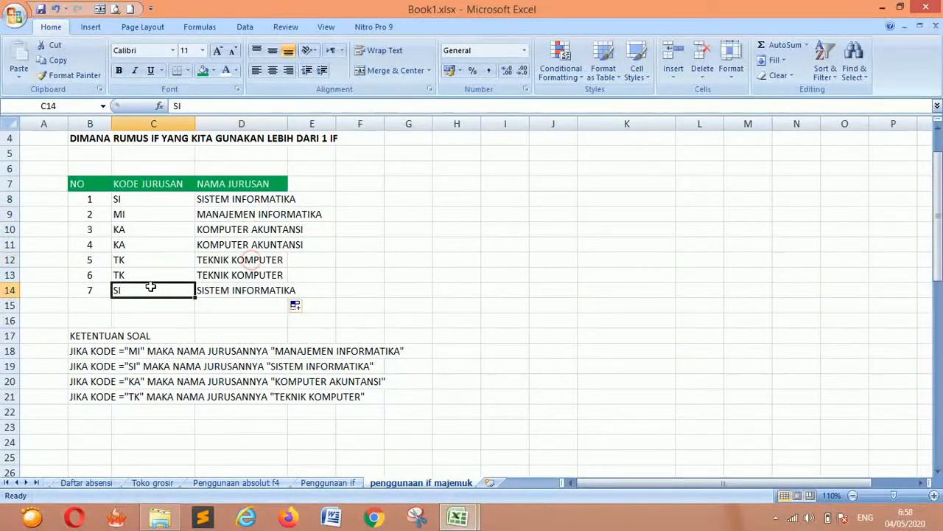
{"action": "left_click", "coordinate": [210, 275]}
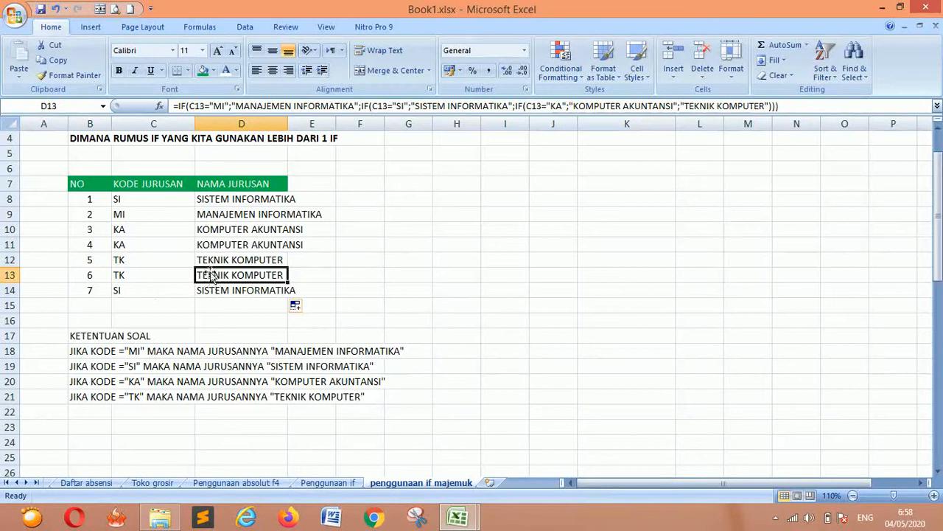
Clear D9:D14 and remove the final "TEKNIK KOMPUTER" value with its closing parentheses from the D8 formula
{"action": "left_click_drag", "start_coordinate": [228, 212], "coordinate": [234, 289]}
{"action": "key", "text": "Delete"}
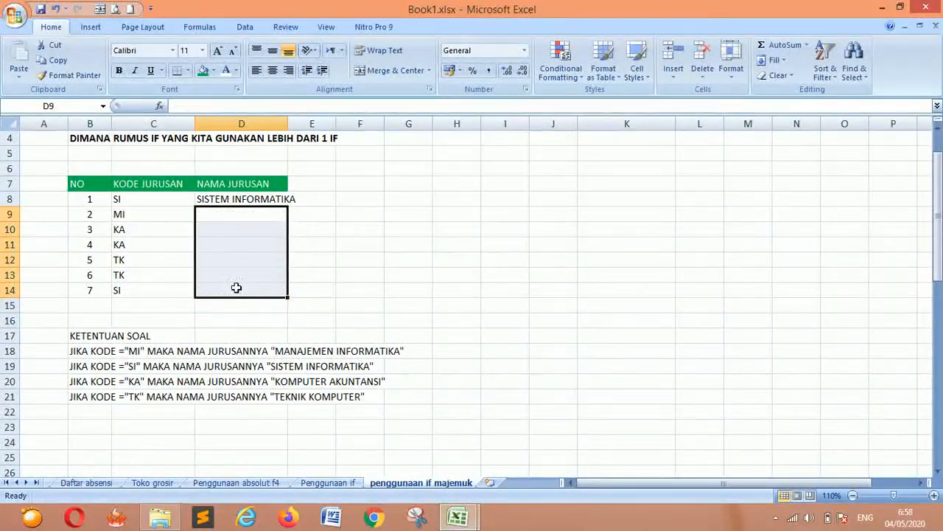
{"action": "left_click", "coordinate": [221, 200]}
{"action": "double_click", "coordinate": [221, 200]}
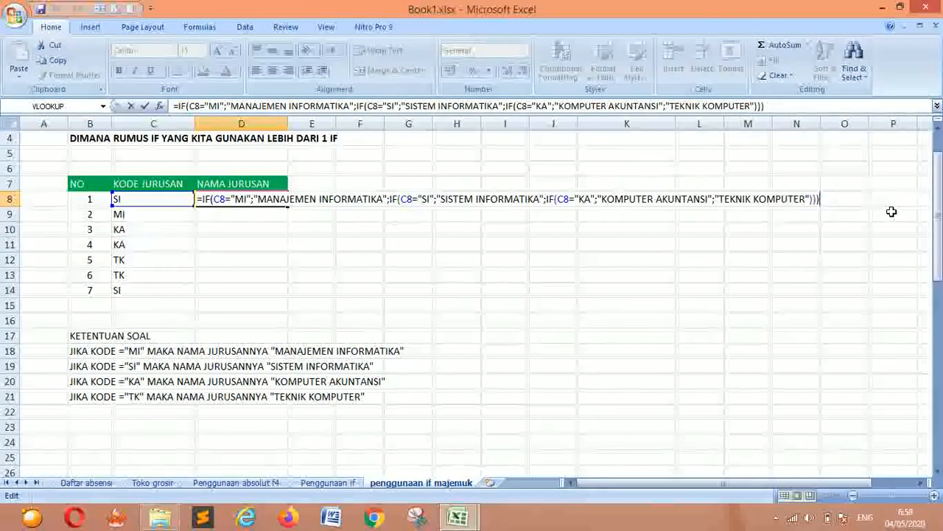
{"action": "key", "text": "BackSpace"}
{"action": "key", "text": "BackSpace"}
{"action": "key", "text": "BackSpace"}
{"action": "key", "text": "BackSpace"}
{"action": "key", "text": "BackSpace"}
{"action": "key", "text": "BackSpace"}
{"action": "key", "text": "BackSpace"}
{"action": "key", "text": "BackSpace"}
{"action": "key", "text": "BackSpace"}
{"action": "key", "text": "BackSpace"}
{"action": "key", "text": "BackSpace"}
{"action": "key", "text": "BackSpace"}
{"action": "key", "text": "BackSpace"}
{"action": "key", "text": "BackSpace"}
{"action": "key", "text": "BackSpace"}
{"action": "key", "text": "BackSpace"}
{"action": "key", "text": "BackSpace"}
{"action": "key", "text": "BackSpace"}
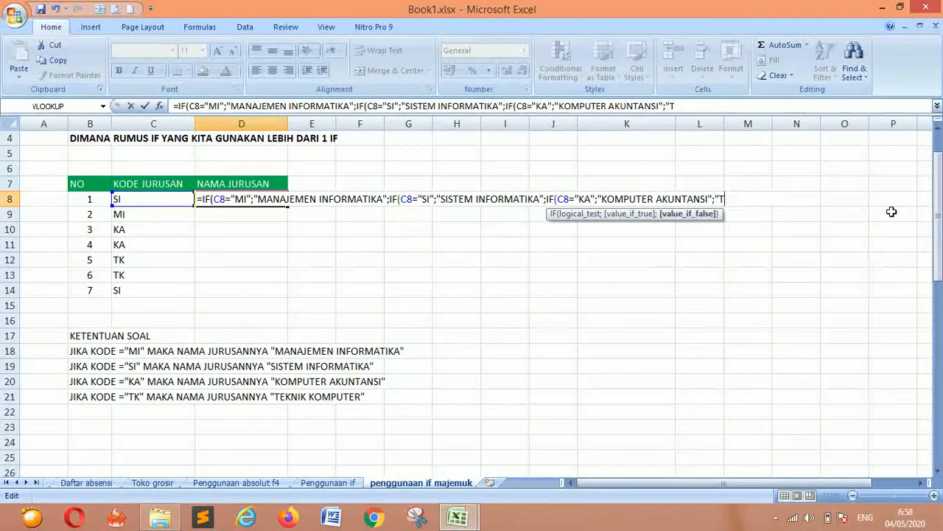
{"action": "key", "text": "BackSpace"}
Complete the D8 formula with a fourth nested IF(C8="TK";"TEKNIK KOMPUTER" and four closing parentheses, and enter it
{"action": "type", "text": "IF("}
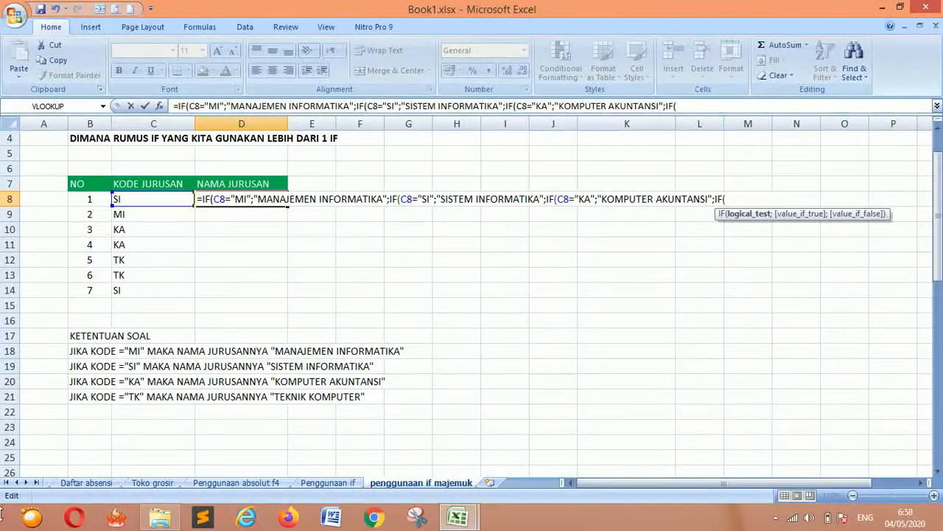
{"action": "left_click", "coordinate": [144, 199]}
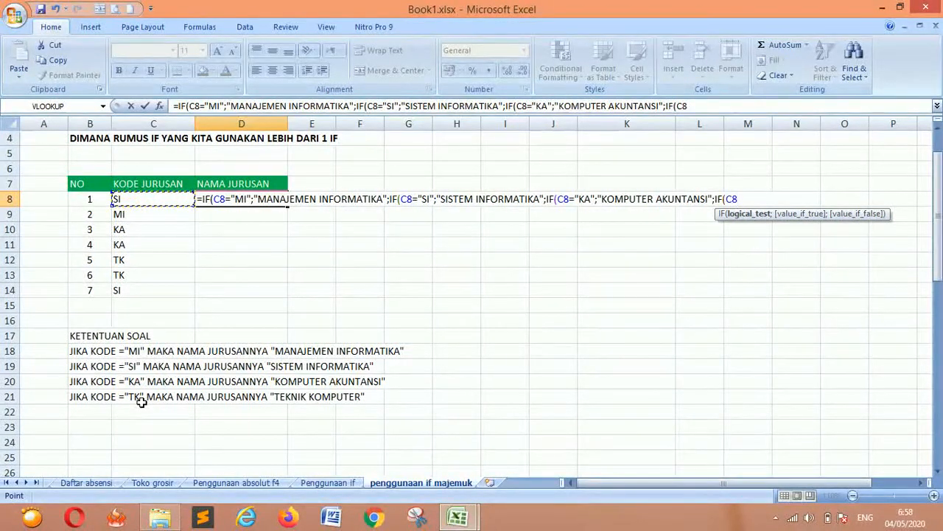
{"action": "type", "text": "=\"TK\";\""}
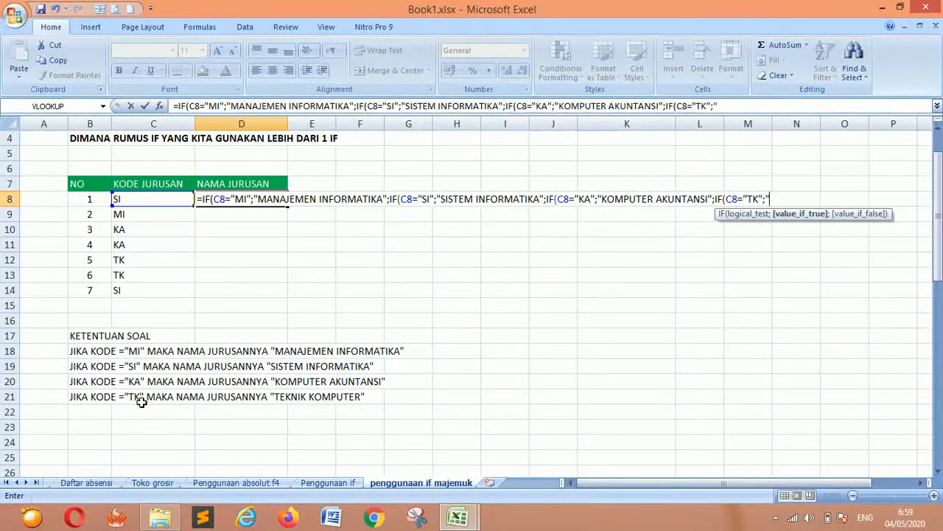
{"action": "type", "text": "TEKNIK KOMPUTE"}
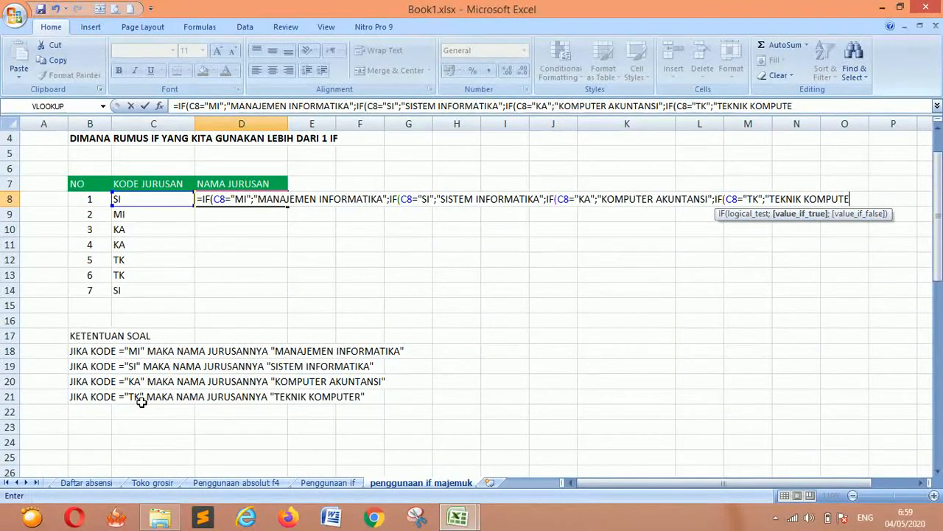
{"action": "type", "text": "R\""}
{"action": "type", "text": ")))"}
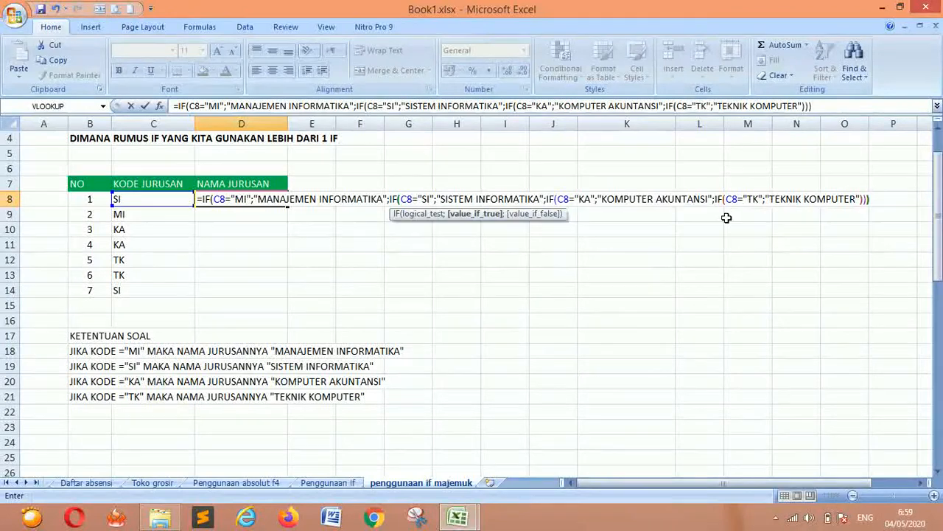
{"action": "key", "text": "Return"}
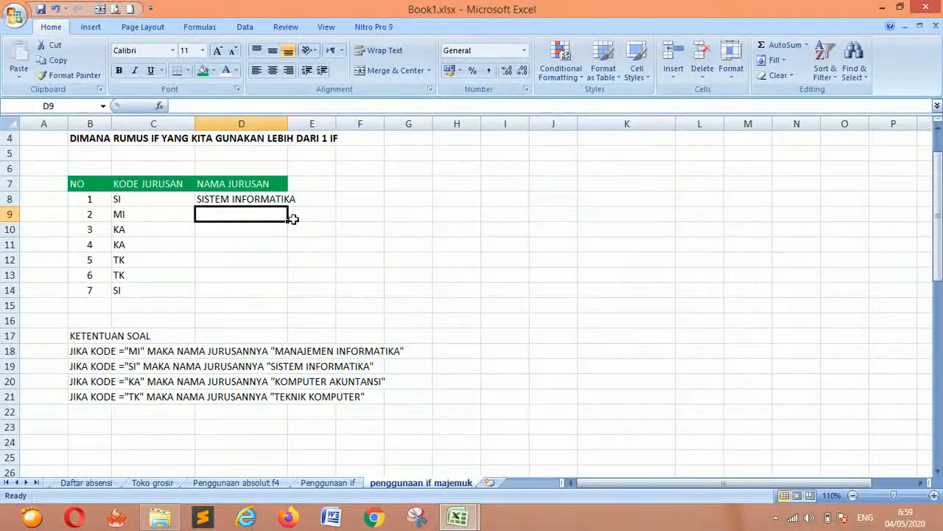
Fill the four-IF formula from D8 down through D14
{"action": "left_click", "coordinate": [266, 199]}
{"action": "left_click_drag", "start_coordinate": [288, 206], "coordinate": [283, 300]}
{"action": "left_click", "coordinate": [251, 396]}
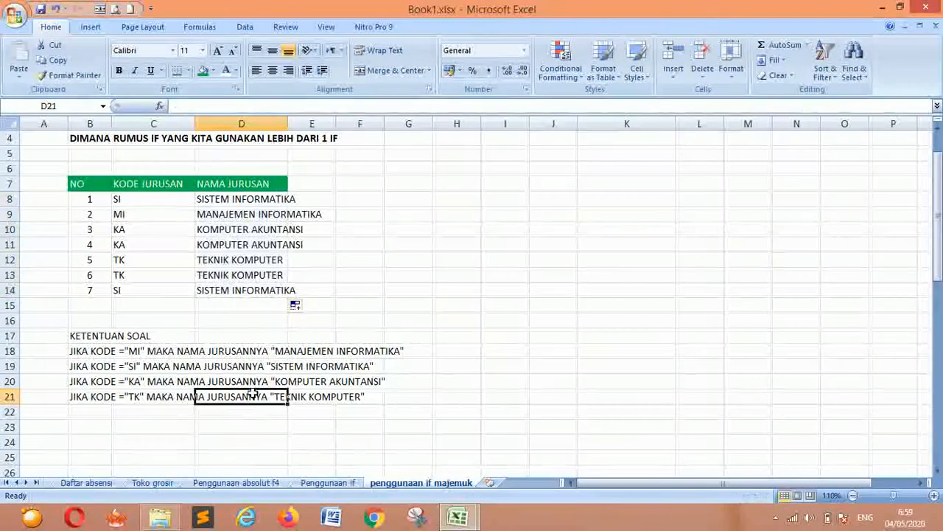
Check the TK rule in B21 against the formula and major name in D12
{"action": "left_click", "coordinate": [85, 399]}
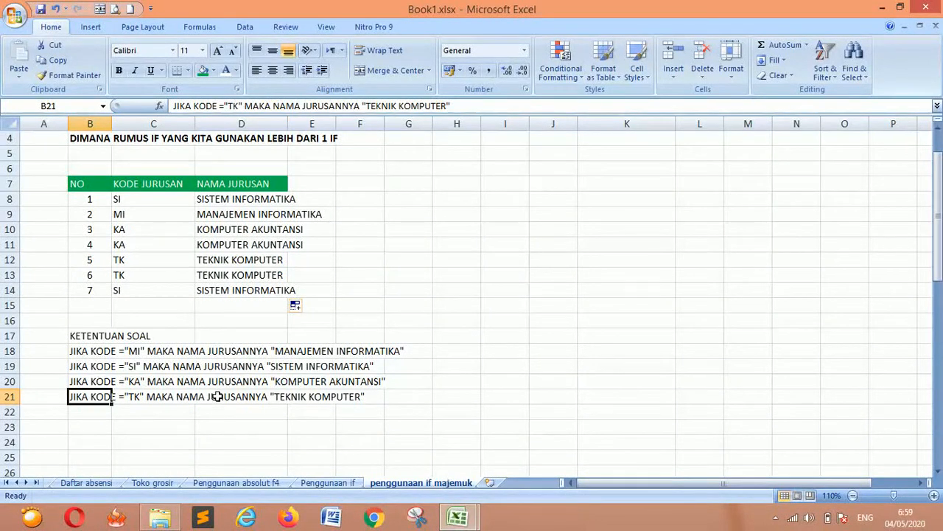
{"action": "left_click", "coordinate": [285, 260]}
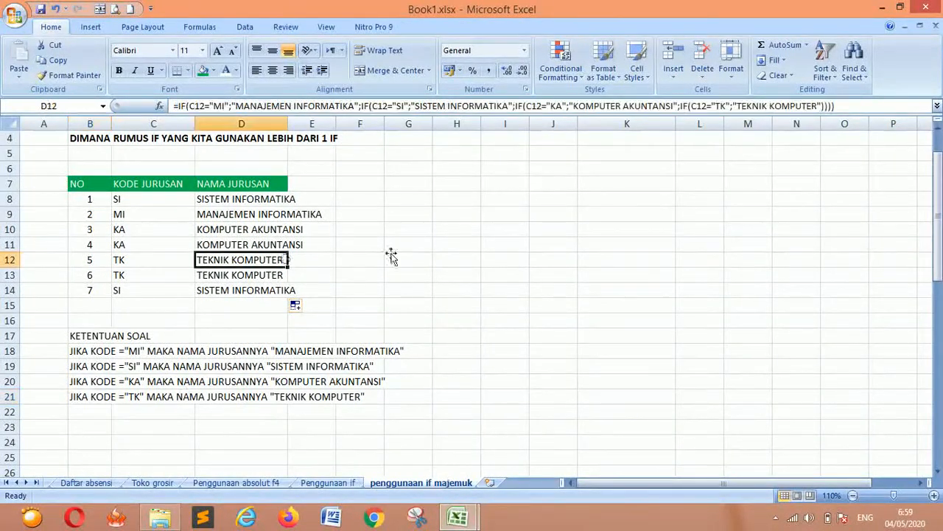
{"action": "left_click", "coordinate": [422, 231]}
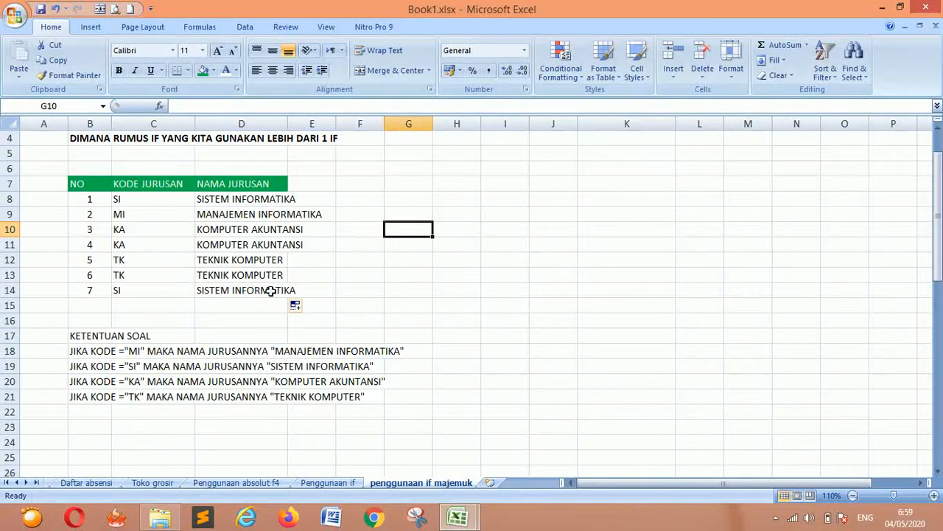
Clear the filled formulas from D9:D14, keeping only the one in D8
{"action": "left_click_drag", "start_coordinate": [219, 215], "coordinate": [216, 295]}
{"action": "key", "text": "Delete"}
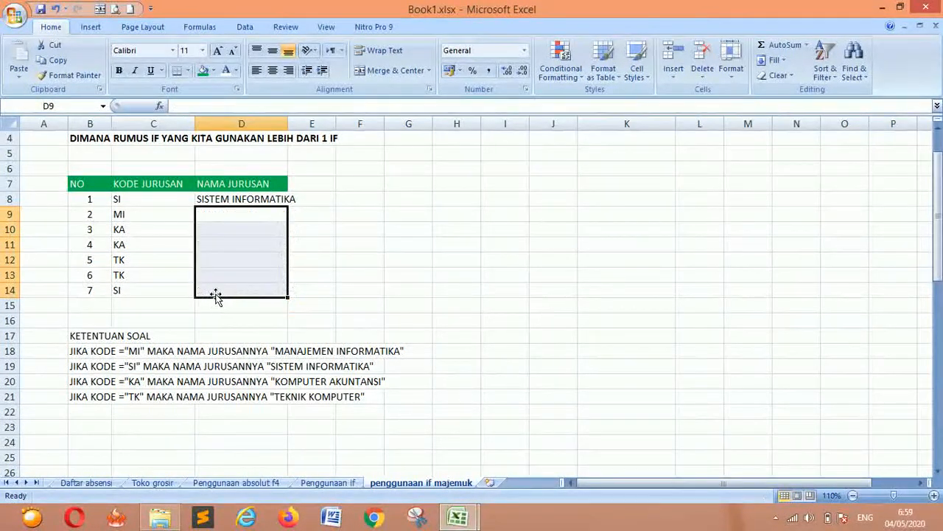
{"action": "left_click", "coordinate": [361, 235]}
Widen column D slightly so that SISTEM INFORMATIKA fits inside the NAMA JURUSAN column
{"action": "left_click", "coordinate": [211, 212]}
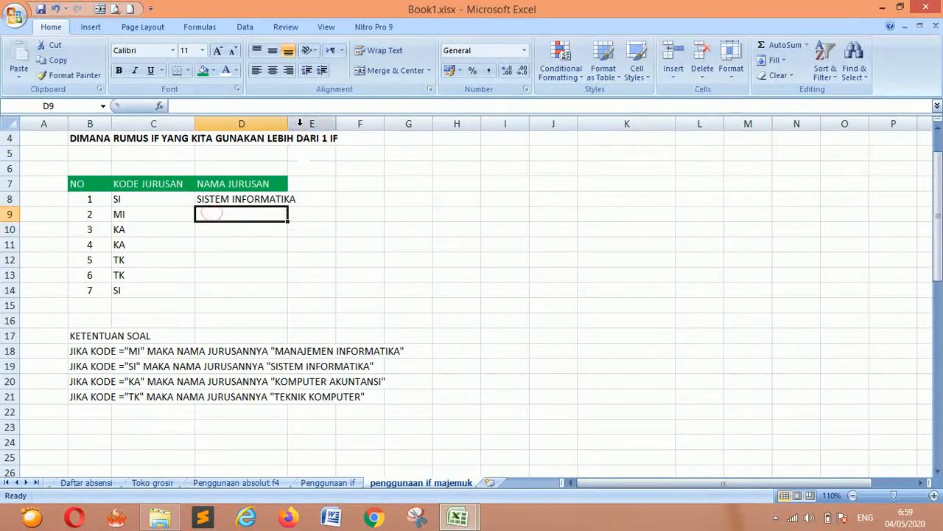
{"action": "left_click_drag", "start_coordinate": [288, 123], "coordinate": [303, 123]}
{"action": "left_click", "coordinate": [484, 282]}
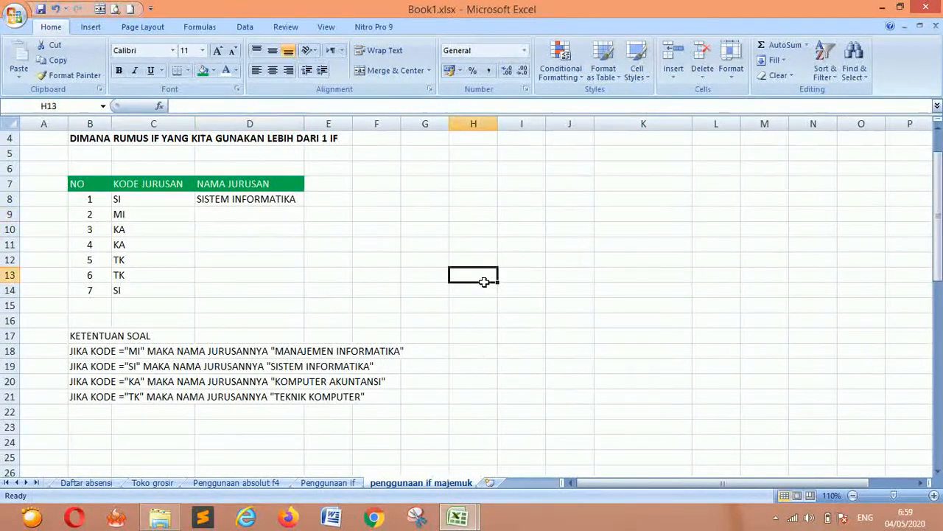
Review the MI rule in row 18 and the SI, KA and TK rules in rows 19 to 21 for cell D9
{"action": "left_click", "coordinate": [266, 214]}
{"action": "left_click", "coordinate": [87, 352]}
{"action": "left_click_drag", "start_coordinate": [86, 351], "coordinate": [398, 352]}
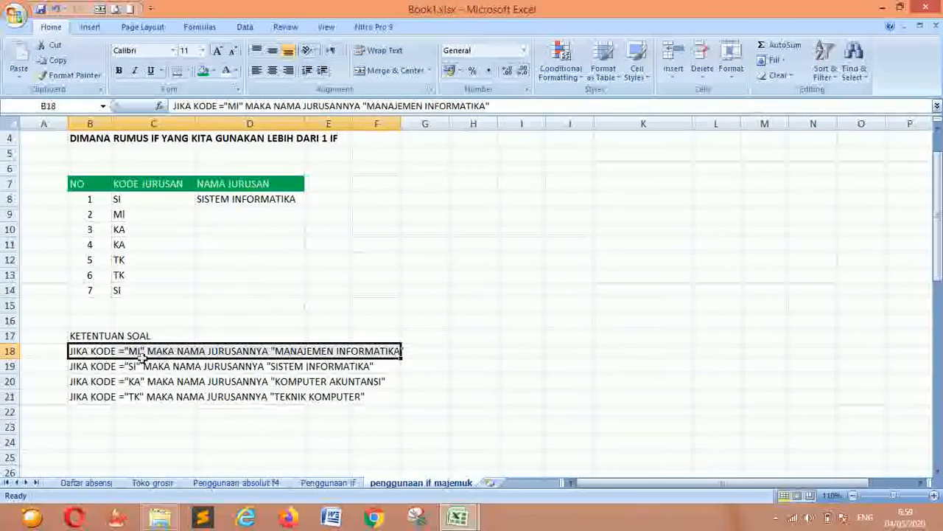
{"action": "left_click_drag", "start_coordinate": [90, 364], "coordinate": [359, 397]}
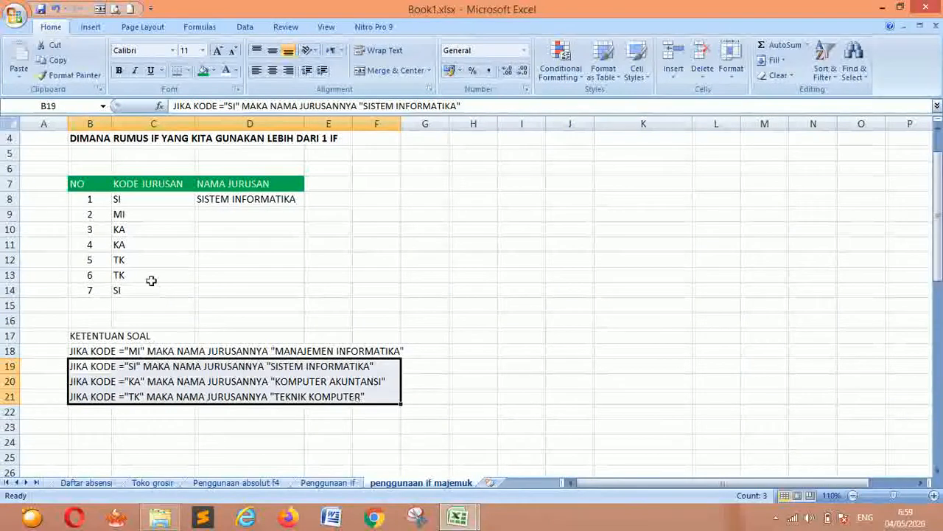
{"action": "left_click", "coordinate": [214, 214]}
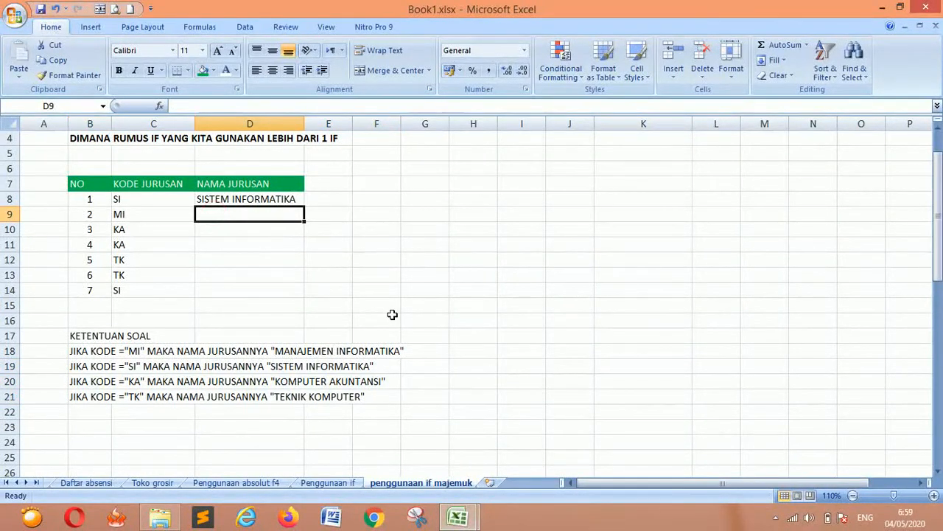
Enter =IF(C9="MI";"MANAJEMEN INFORMATIKA";"TEKNIK KOMPUTER") in D9
{"action": "type", "text": "=IF("}
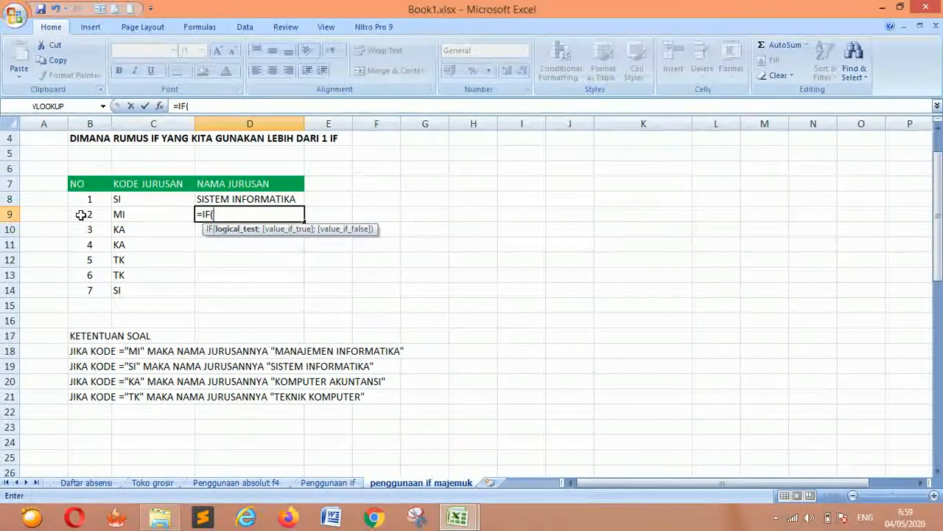
{"action": "left_click", "coordinate": [135, 214]}
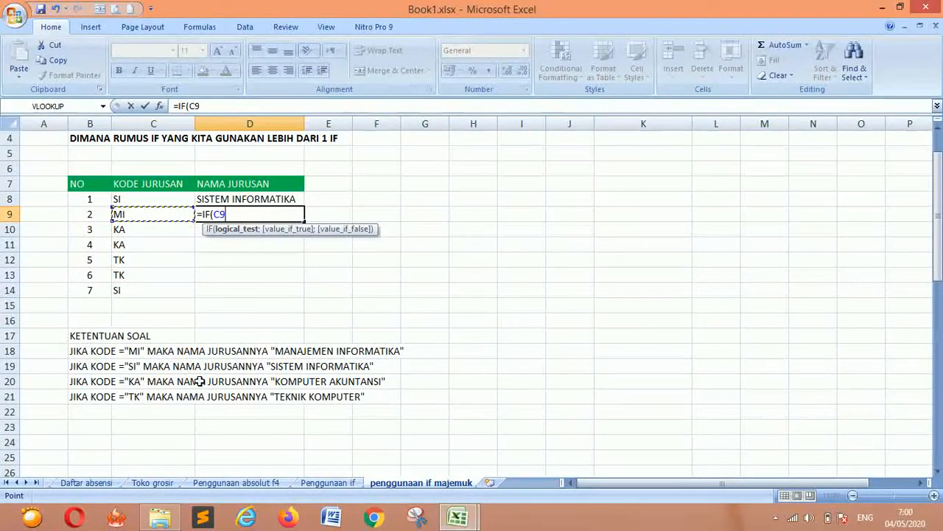
{"action": "type", "text": "=\"MI\";"}
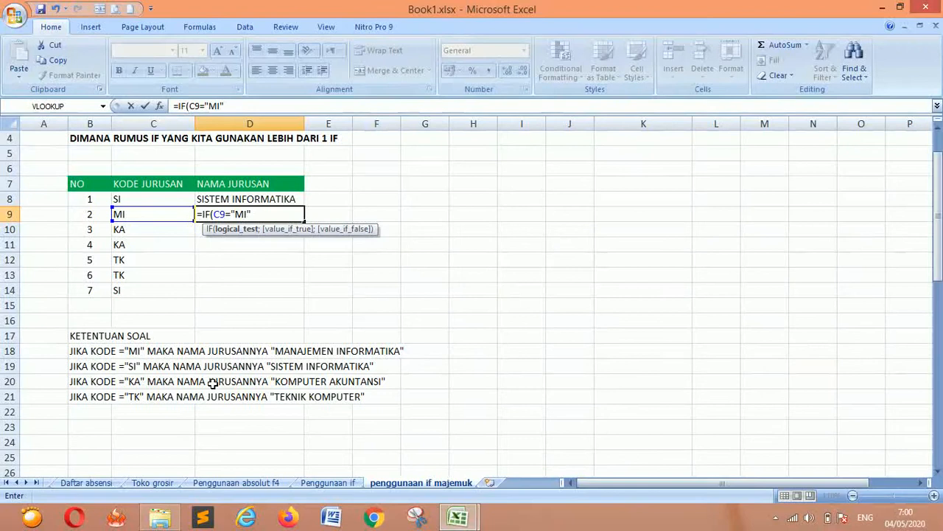
{"action": "type", "text": "\""}
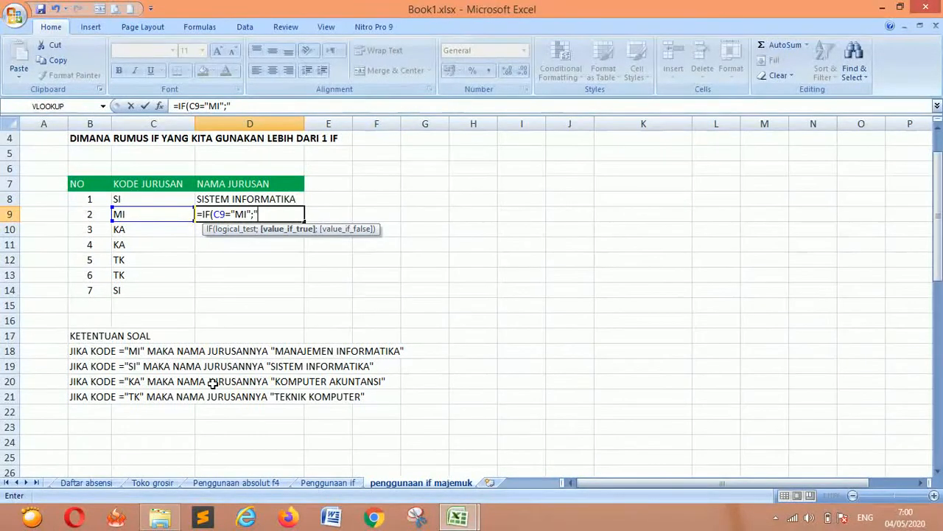
{"action": "type", "text": "MANAJEMEN "}
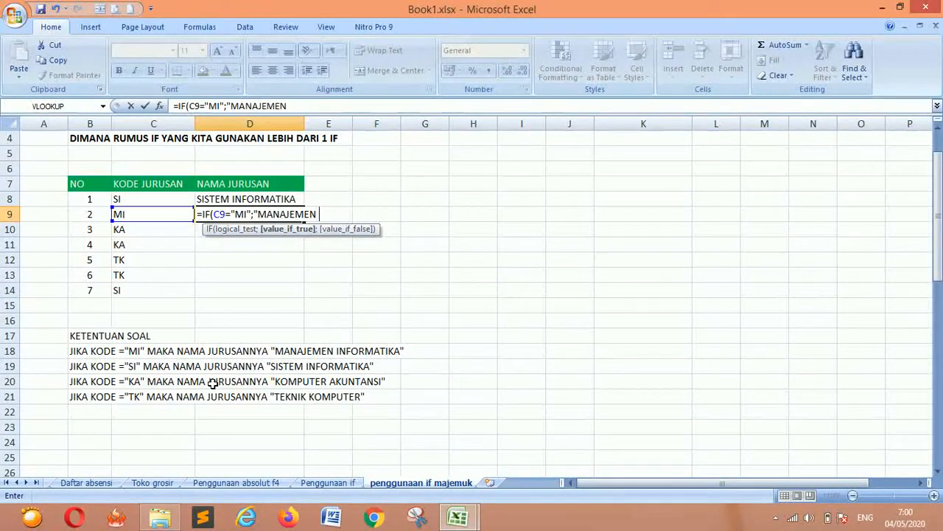
{"action": "type", "text": "INFORMATIKA"}
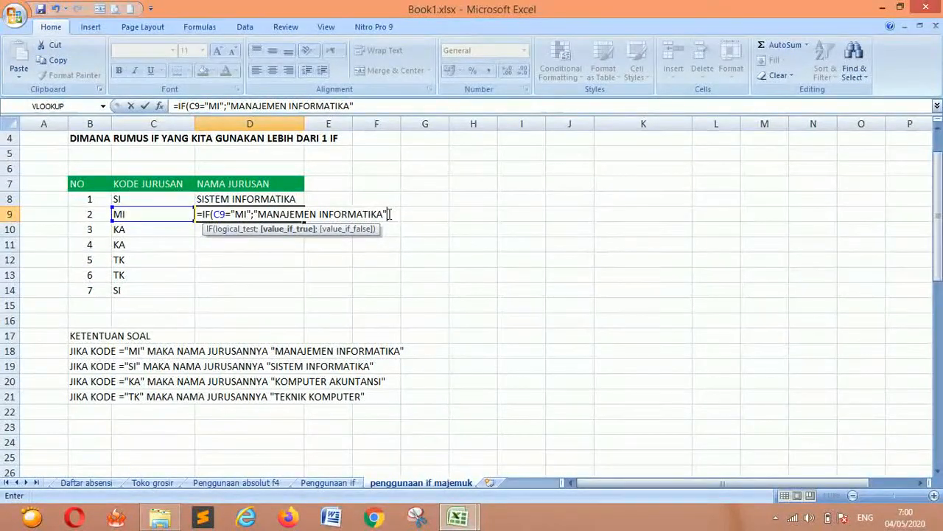
{"action": "type", "text": ";"}
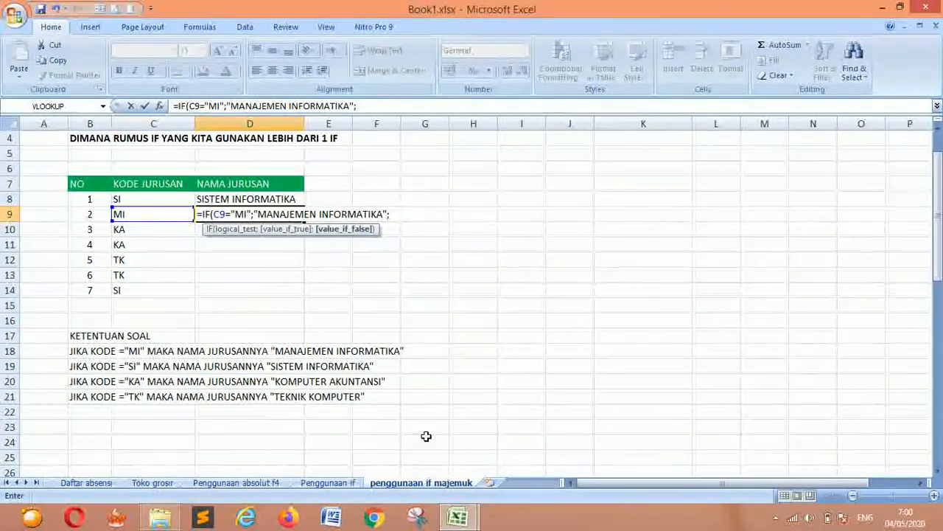
{"action": "type", "text": "\"TEKN"}
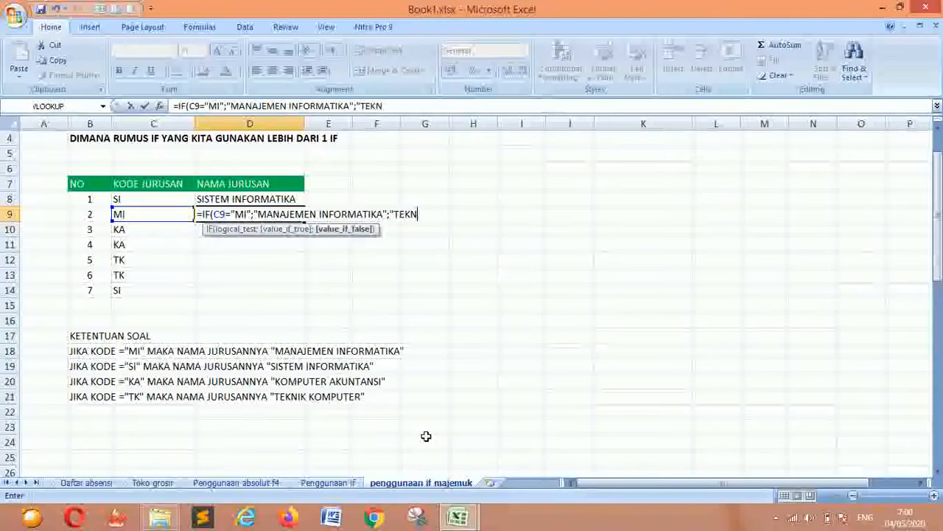
{"action": "type", "text": "IK KOMPUTER"}
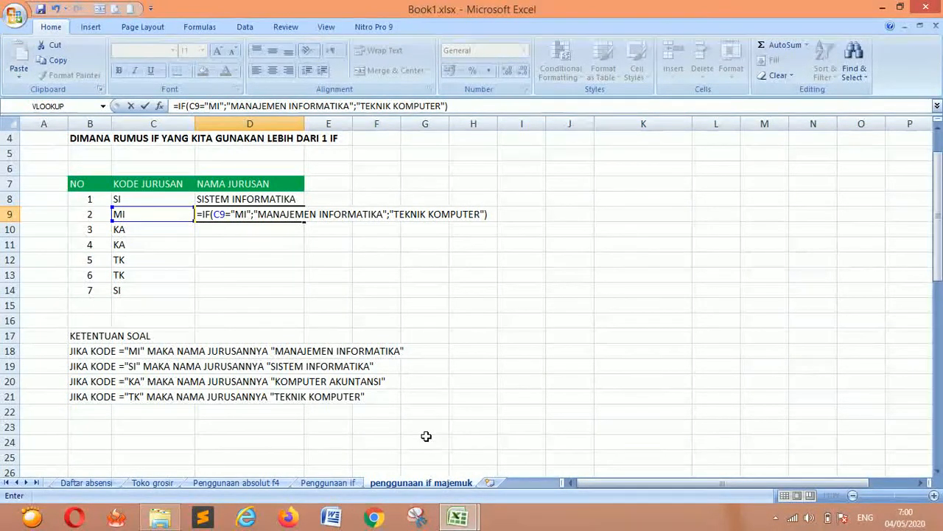
{"action": "key", "text": "Return"}
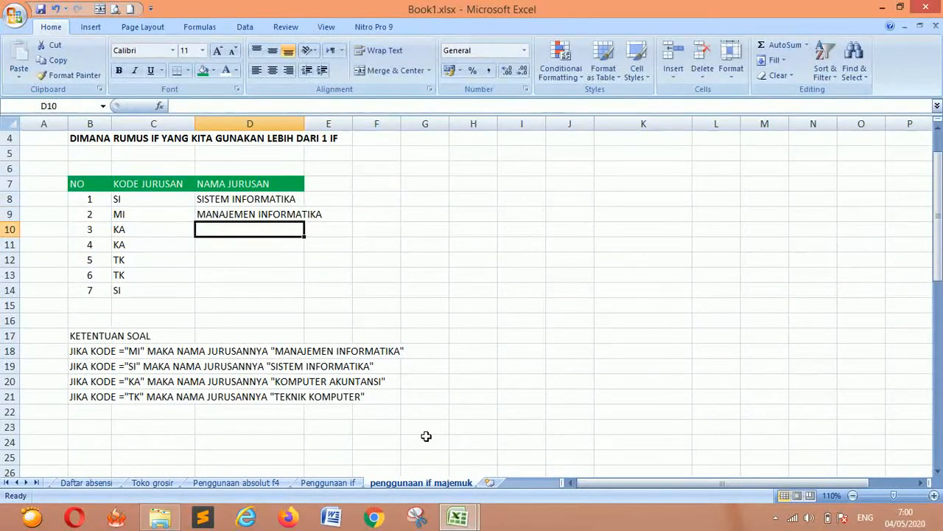
Reopen the D9 formula and delete "TEKNIK KOMPUTER") from its end, keeping the trailing semicolon
{"action": "left_click", "coordinate": [250, 215]}
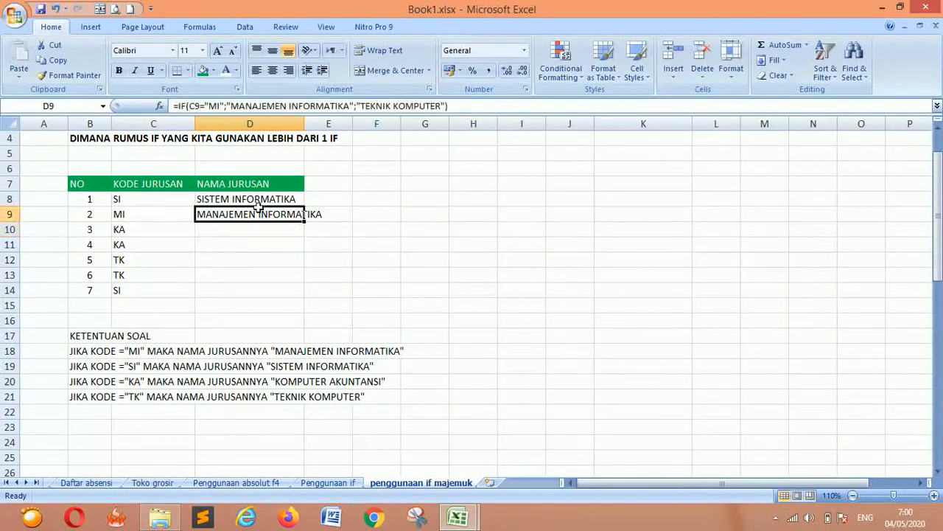
{"action": "double_click", "coordinate": [265, 214]}
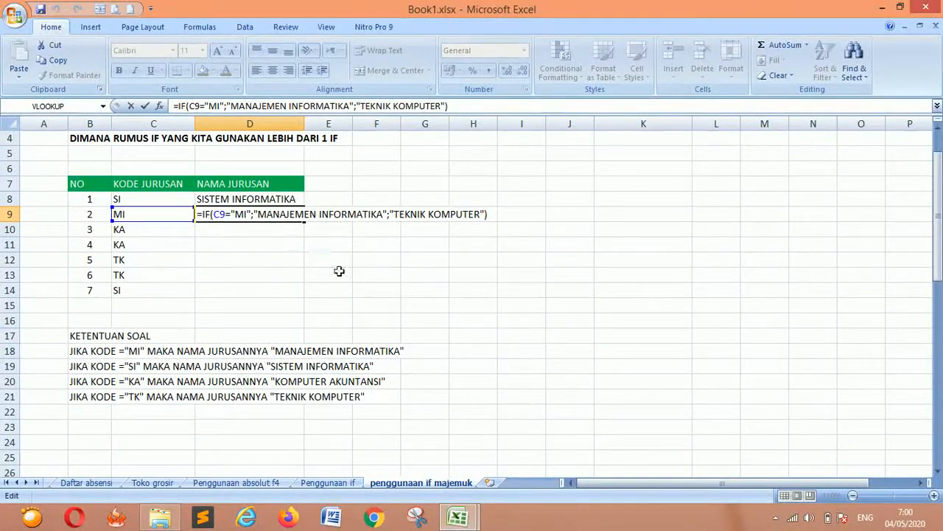
{"action": "key", "text": "F2"}
{"action": "key", "text": "BackSpace"}
{"action": "key", "text": "BackSpace"}
{"action": "key", "text": "BackSpace"}
{"action": "key", "text": "BackSpace"}
{"action": "key", "text": "BackSpace"}
{"action": "key", "text": "BackSpace"}
{"action": "key", "text": "BackSpace"}
{"action": "key", "text": "BackSpace"}
{"action": "key", "text": "BackSpace"}
{"action": "key", "text": "BackSpace"}
{"action": "key", "text": "BackSpace"}
{"action": "key", "text": "BackSpace"}
{"action": "key", "text": "BackSpace"}
{"action": "key", "text": "BackSpace"}
{"action": "key", "text": "BackSpace"}
{"action": "key", "text": "BackSpace"}
{"action": "key", "text": "BackSpace"}
{"action": "key", "text": "BackSpace"}
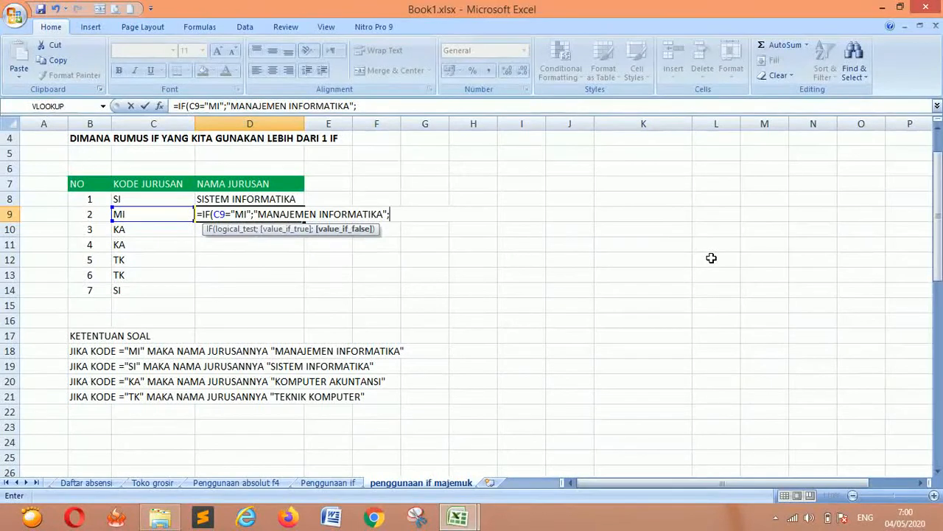
{"action": "key", "text": "shift+Left"}
{"action": "key", "text": "shift+Left"}
{"action": "key", "text": "shift+Left"}
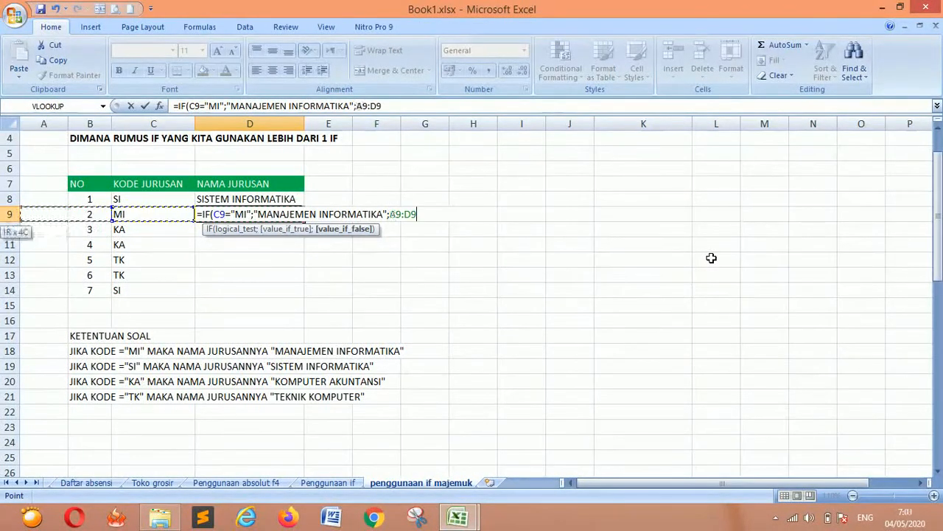
{"action": "key", "text": "Right"}
{"action": "key", "text": "BackSpace"}
{"action": "key", "text": "BackSpace"}
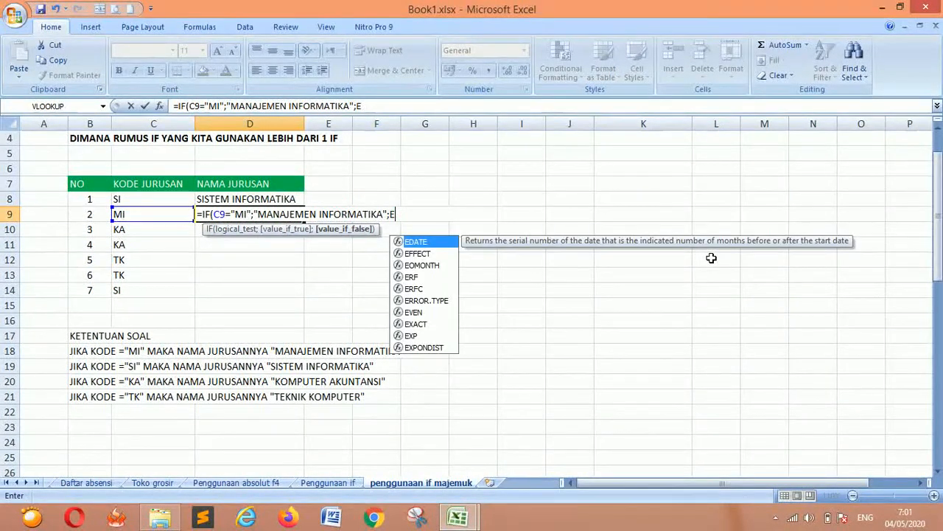
{"action": "key", "text": "shift+Left"}
{"action": "key", "text": "shift+Left"}
{"action": "key", "text": "shift+Left"}
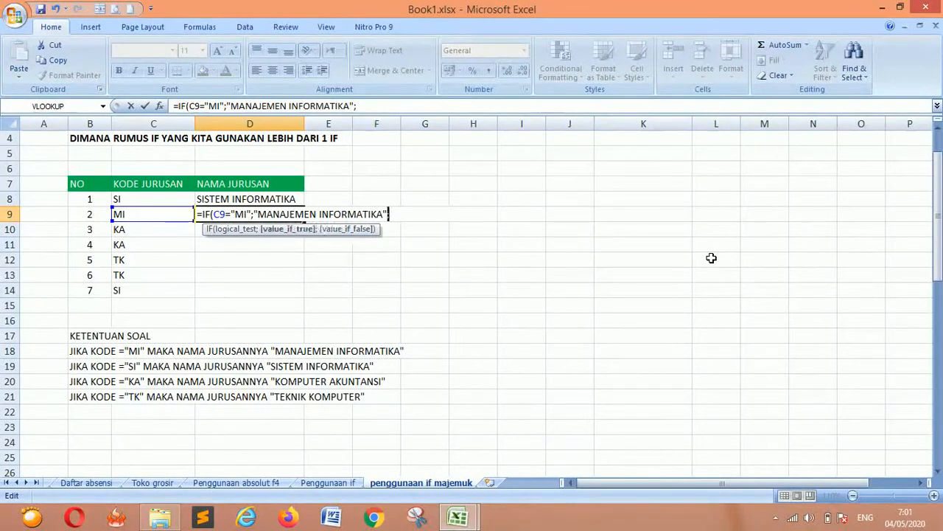
{"action": "key", "text": "shift+Left"}
{"action": "key", "text": "shift+Left"}
{"action": "key", "text": "shift+Left"}
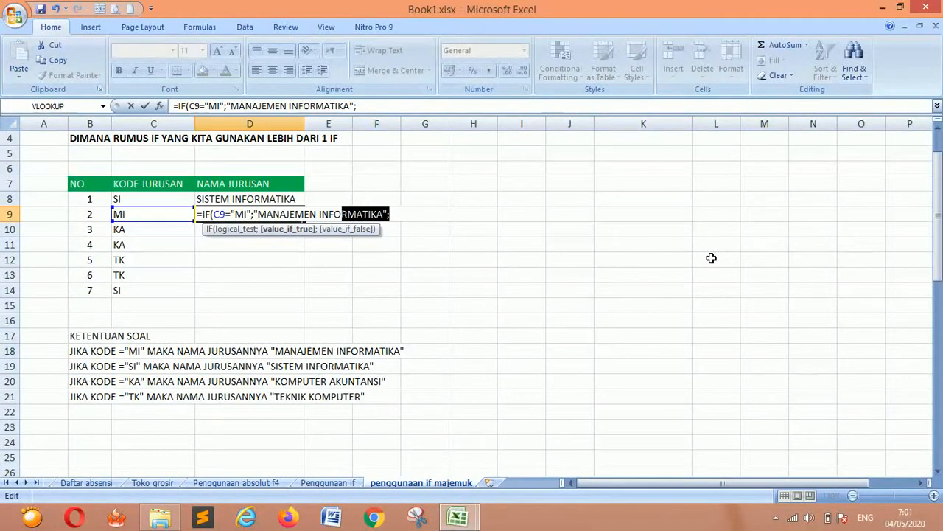
{"action": "key", "text": "shift+Left"}
{"action": "key", "text": "shift+Left"}
{"action": "key", "text": "shift+Left"}
{"action": "key", "text": "shift+Left"}
{"action": "key", "text": "shift+Left"}
{"action": "key", "text": "shift+Left"}
{"action": "key", "text": "shift+Left"}
{"action": "key", "text": "shift+Left"}
{"action": "key", "text": "shift+Left"}
{"action": "key", "text": "shift+Left"}
{"action": "key", "text": "shift+Left"}
{"action": "key", "text": "shift+Left"}
{"action": "key", "text": "shift+Left"}
{"action": "key", "text": "shift+Left"}
{"action": "key", "text": "shift+Left"}
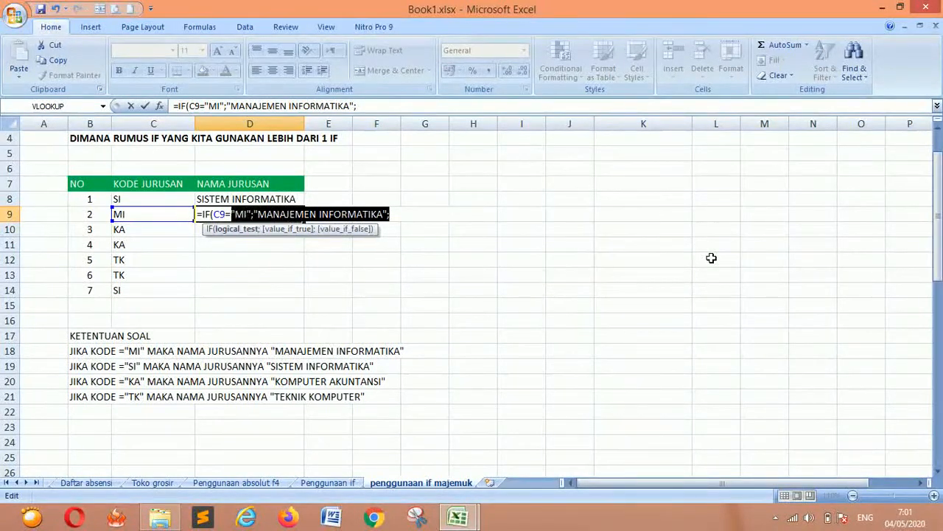
{"action": "key", "text": "shift+Left"}
{"action": "key", "text": "shift+Left"}
{"action": "key", "text": "shift+Left"}
{"action": "key", "text": "shift+Left"}
{"action": "key", "text": "Right"}
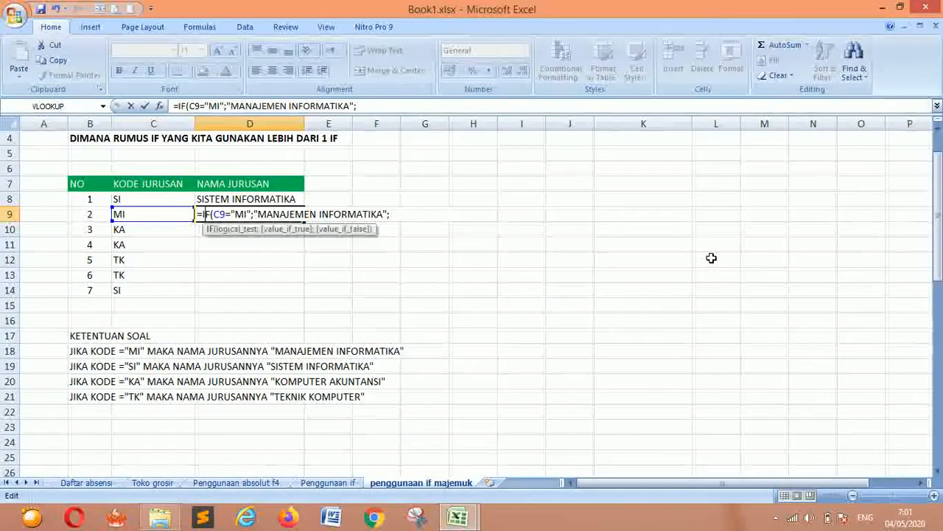
Copy IF(C9="MI";"MANAJEMEN INFORMATIKA"; without the equals sign and paste it at the end of the D9 formula
{"action": "left_click_drag", "start_coordinate": [393, 214], "coordinate": [198, 214]}
{"action": "key", "text": "ctrl+c"}
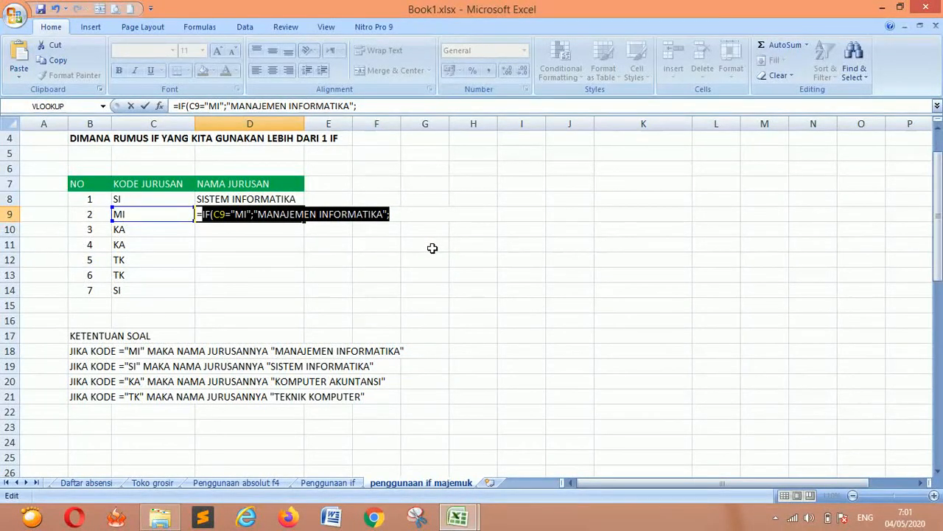
{"action": "left_click", "coordinate": [394, 214]}
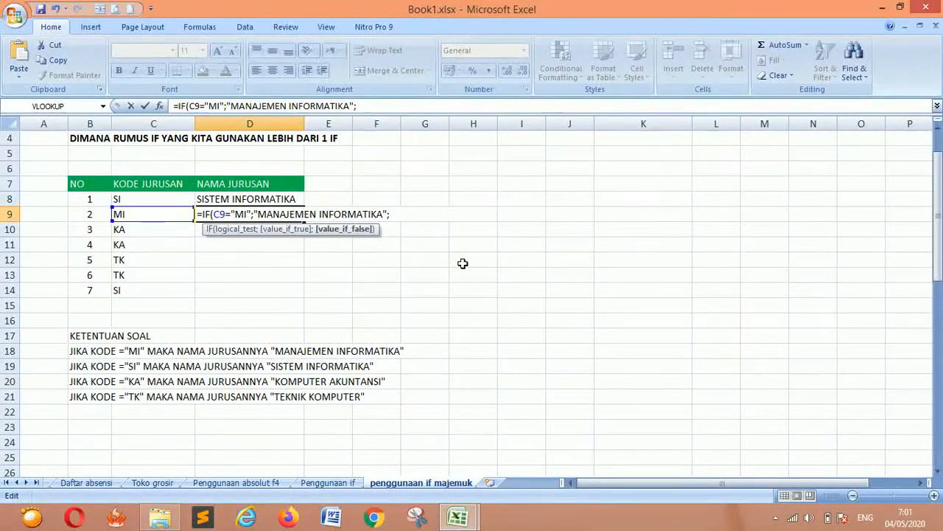
{"action": "key", "text": "ctrl+v"}
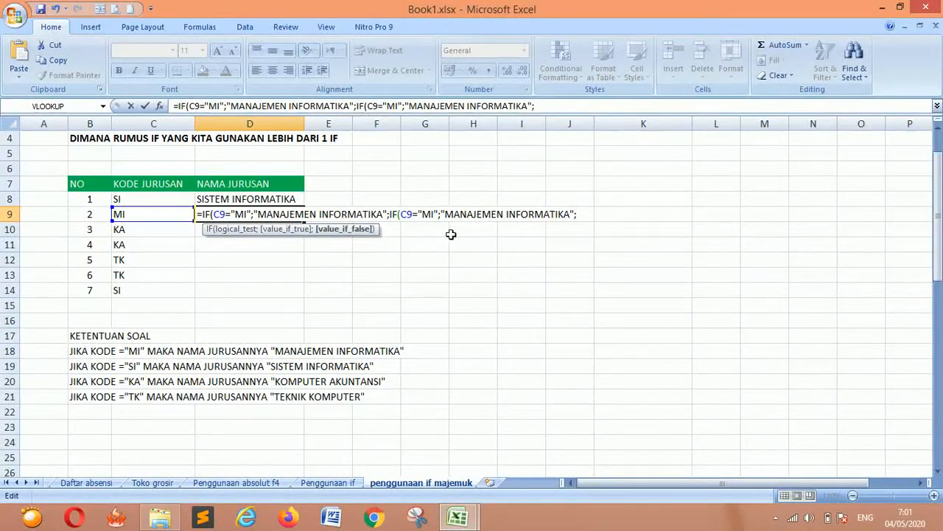
Change the code tested in the second IF of D9 to "SI"
{"action": "left_click", "coordinate": [435, 214]}
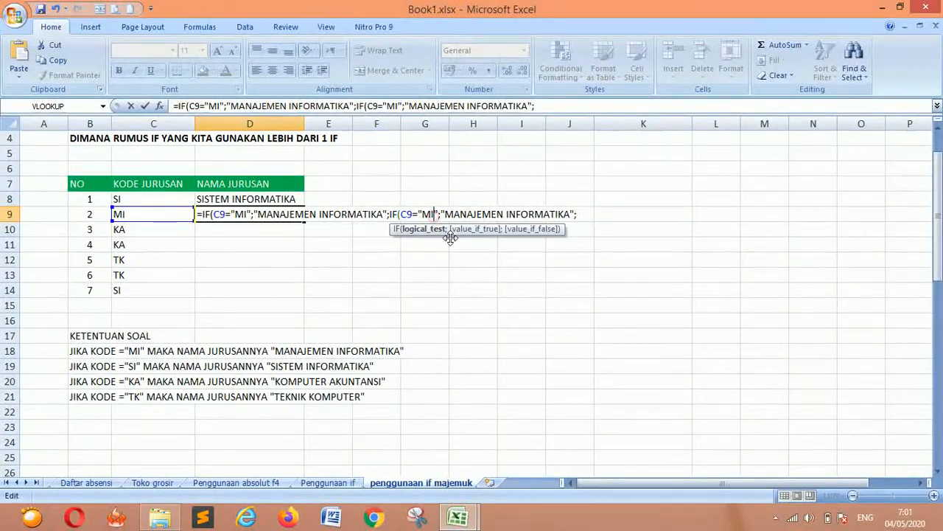
{"action": "key", "text": "BackSpace"}
{"action": "key", "text": "BackSpace"}
{"action": "type", "text": "SI"}
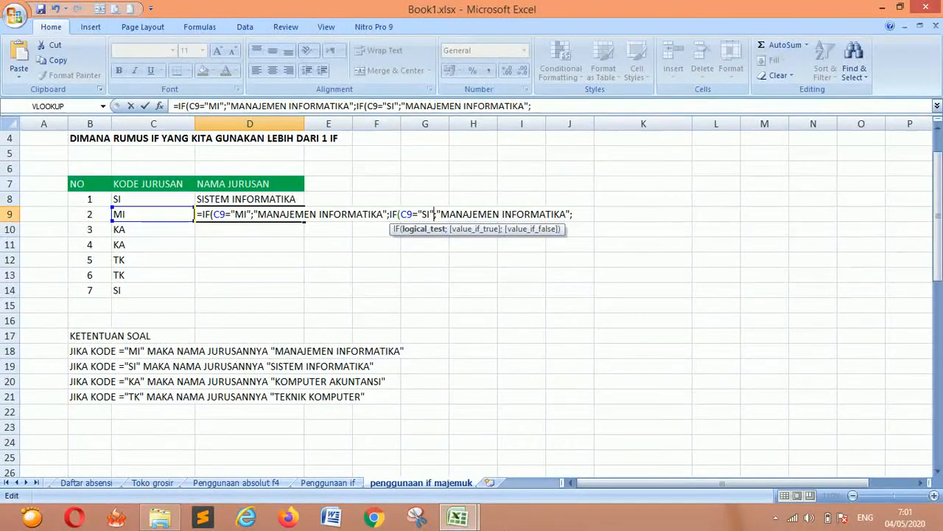
Change the major name in the second IF to "SISTEM INFORMATIKA"
{"action": "key", "text": "Right"}
{"action": "key", "text": "Left"}
{"action": "key", "text": "BackSpace"}
{"action": "key", "text": "BackSpace"}
{"action": "key", "text": "BackSpace"}
{"action": "key", "text": "BackSpace"}
{"action": "key", "text": "BackSpace"}
{"action": "key", "text": "BackSpace"}
{"action": "key", "text": "BackSpace"}
{"action": "key", "text": "BackSpace"}
{"action": "key", "text": "BackSpace"}
{"action": "type", "text": "SISTE"}
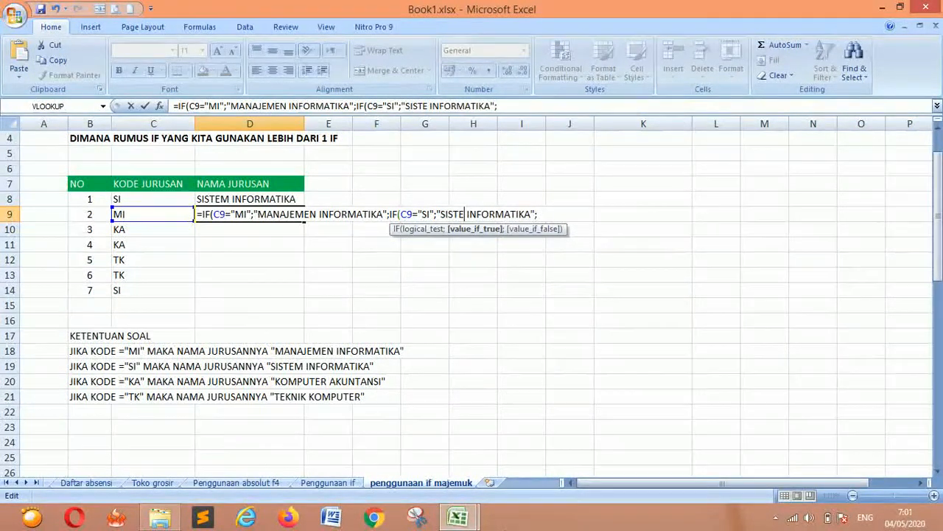
{"action": "type", "text": "M"}
Paste the copied MI condition at the end of the D9 formula as the third IF
{"action": "key", "text": "Right"}
{"action": "key", "text": "Right"}
{"action": "key", "text": "Right"}
{"action": "key", "text": "Right"}
{"action": "key", "text": "Right"}
{"action": "key", "text": "Right"}
{"action": "key", "text": "Right"}
{"action": "key", "text": "Right"}
{"action": "key", "text": "Right"}
{"action": "key", "text": "Right"}
{"action": "key", "text": "Right"}
{"action": "key", "text": "Right"}
{"action": "key", "text": "Right"}
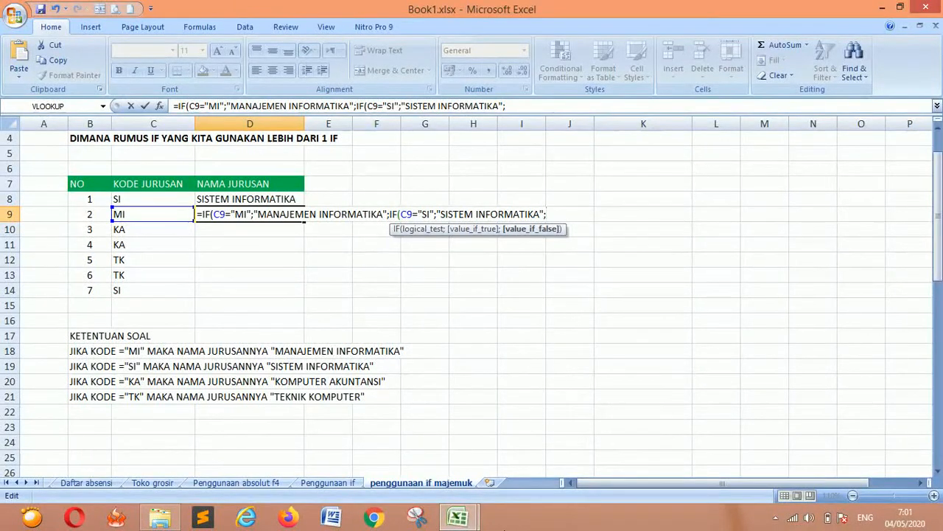
{"action": "key", "text": "ctrl+v"}
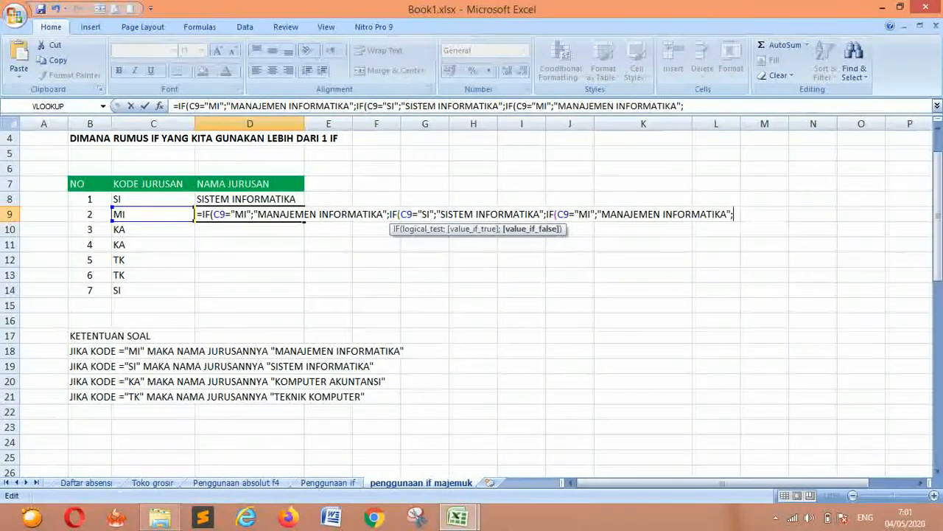
Change the code tested in the third IF of D9 to "KA"
{"action": "key", "text": "Left"}
{"action": "key", "text": "Left"}
{"action": "key", "text": "Left"}
{"action": "key", "text": "Left"}
{"action": "key", "text": "Left"}
{"action": "key", "text": "Left"}
{"action": "key", "text": "Left"}
{"action": "key", "text": "Left"}
{"action": "key", "text": "Left"}
{"action": "key", "text": "Left"}
{"action": "key", "text": "Left"}
{"action": "key", "text": "Left"}
{"action": "key", "text": "Left"}
{"action": "key", "text": "Left"}
{"action": "key", "text": "Left"}
{"action": "key", "text": "Left"}
{"action": "key", "text": "Left"}
{"action": "key", "text": "Left"}
{"action": "key", "text": "Left"}
{"action": "key", "text": "Left"}
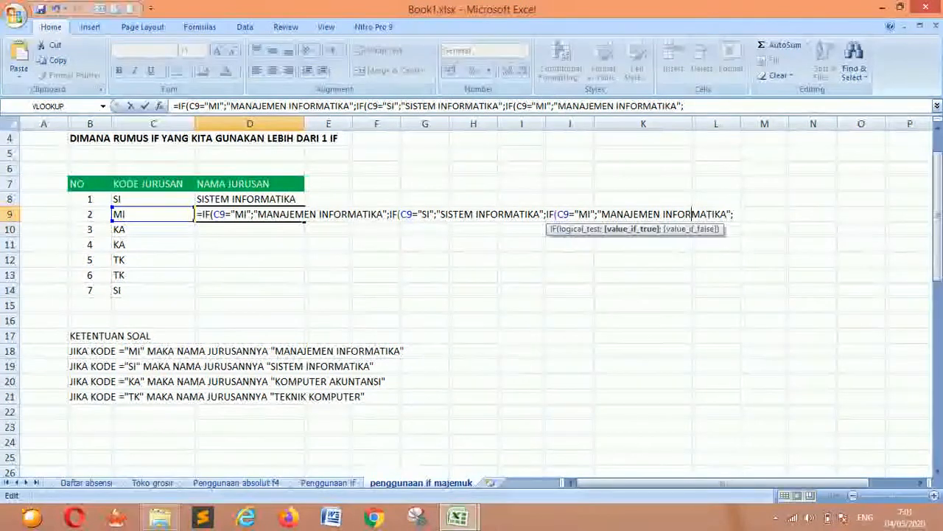
{"action": "key", "text": "BackSpace"}
{"action": "key", "text": "BackSpace"}
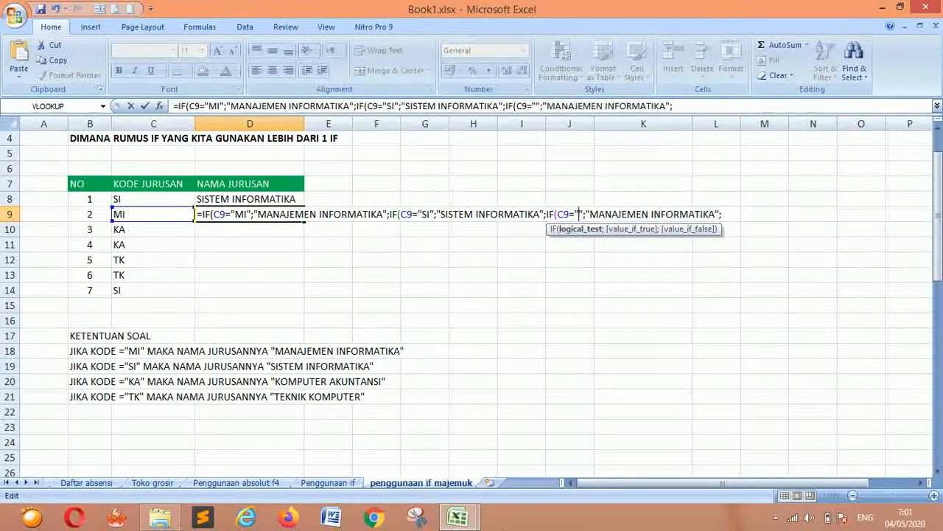
{"action": "type", "text": "KA"}
Change the third IF's major name to "KOMPUTER AKUNTANSI" and paste the copied MI condition after it as the fourth IF
{"action": "key", "text": "Right"}
{"action": "key", "text": "Right"}
{"action": "key", "text": "Right"}
{"action": "key", "text": "Right"}
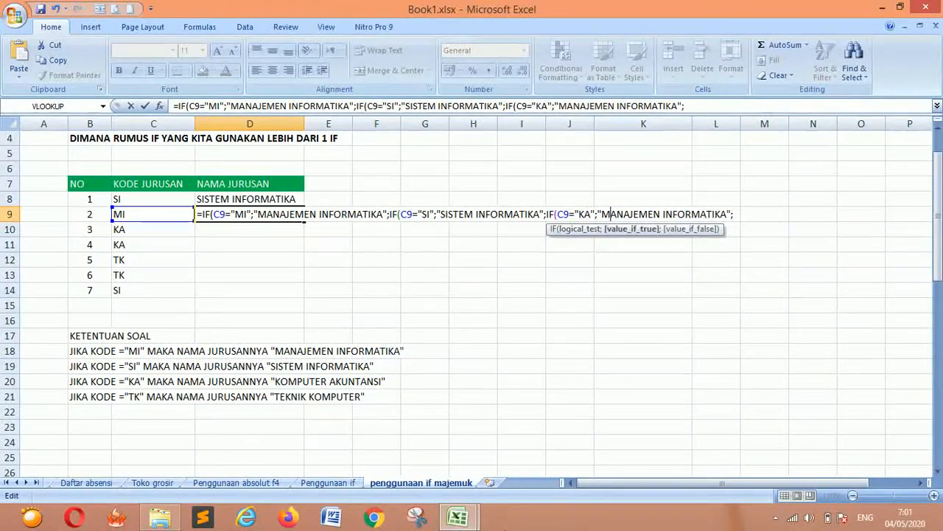
{"action": "key", "text": "Right"}
{"action": "key", "text": "Right"}
{"action": "key", "text": "Right"}
{"action": "key", "text": "Right"}
{"action": "key", "text": "Right"}
{"action": "key", "text": "Right"}
{"action": "key", "text": "Right"}
{"action": "key", "text": "Right"}
{"action": "key", "text": "BackSpace"}
{"action": "key", "text": "BackSpace"}
{"action": "key", "text": "BackSpace"}
{"action": "key", "text": "BackSpace"}
{"action": "key", "text": "BackSpace"}
{"action": "key", "text": "BackSpace"}
{"action": "key", "text": "BackSpace"}
{"action": "key", "text": "BackSpace"}
{"action": "key", "text": "BackSpace"}
{"action": "key", "text": "BackSpace"}
{"action": "key", "text": "BackSpace"}
{"action": "key", "text": "BackSpace"}
{"action": "key", "text": "BackSpace"}
{"action": "key", "text": "BackSpace"}
{"action": "key", "text": "BackSpace"}
{"action": "key", "text": "BackSpace"}
{"action": "key", "text": "BackSpace"}
{"action": "key", "text": "BackSpace"}
{"action": "key", "text": "BackSpace"}
{"action": "key", "text": "BackSpace"}
{"action": "key", "text": "BackSpace"}
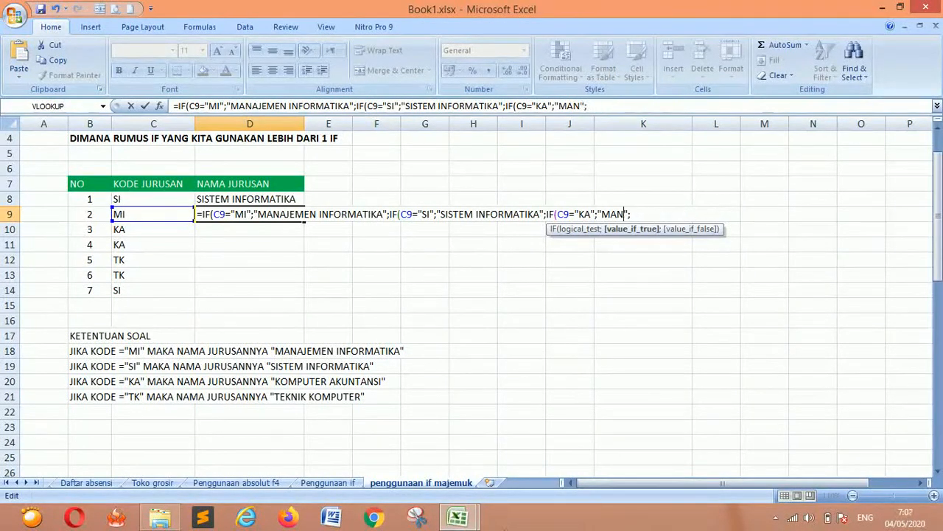
{"action": "type", "text": "KOMPUTER"}
{"action": "type", "text": " AKUNTANS"}
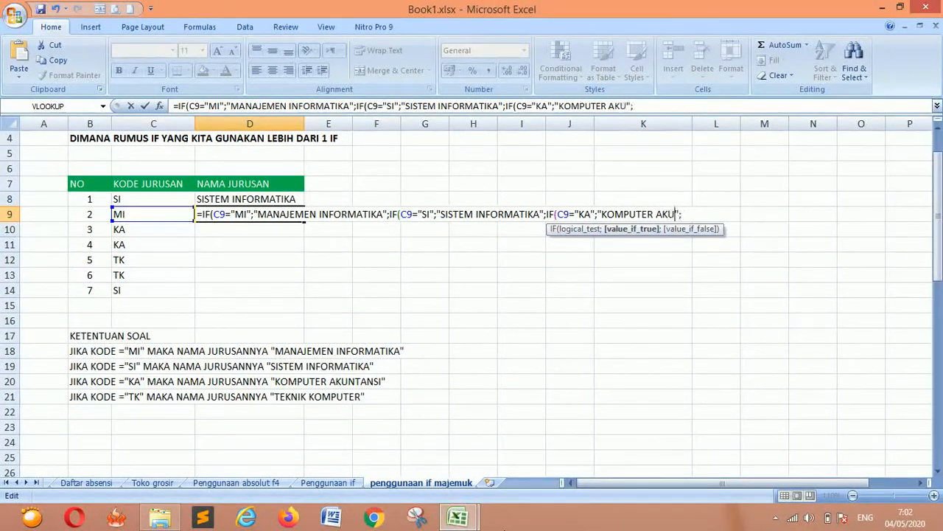
{"action": "type", "text": "I\";"}
{"action": "key", "text": "ctrl+v"}
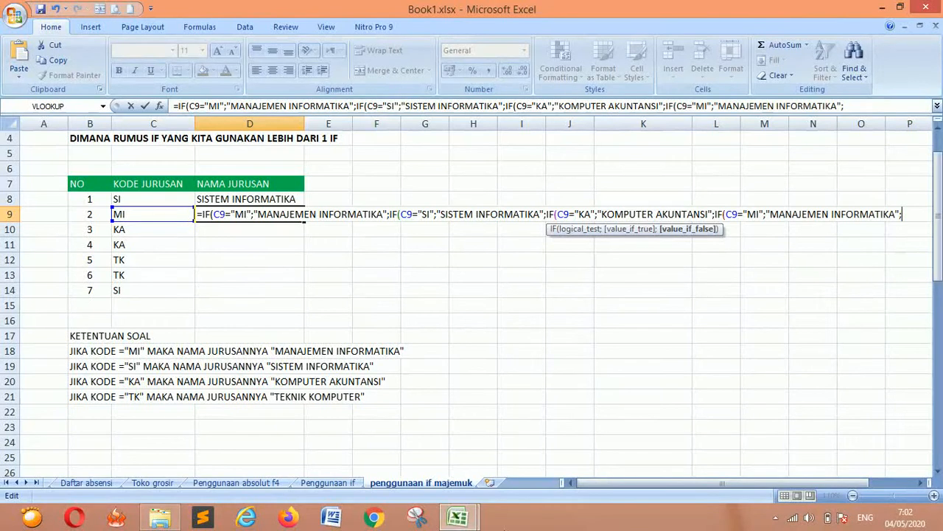
Change the code tested in the fourth IF of the D9 formula to "TK"
{"action": "key", "text": "Left"}
{"action": "key", "text": "Left"}
{"action": "key", "text": "Left"}
{"action": "key", "text": "Left"}
{"action": "key", "text": "Left"}
{"action": "key", "text": "Left"}
{"action": "key", "text": "Left"}
{"action": "key", "text": "Left"}
{"action": "key", "text": "Left"}
{"action": "key", "text": "Left"}
{"action": "key", "text": "Left"}
{"action": "key", "text": "Left"}
{"action": "key", "text": "Left"}
{"action": "key", "text": "Left"}
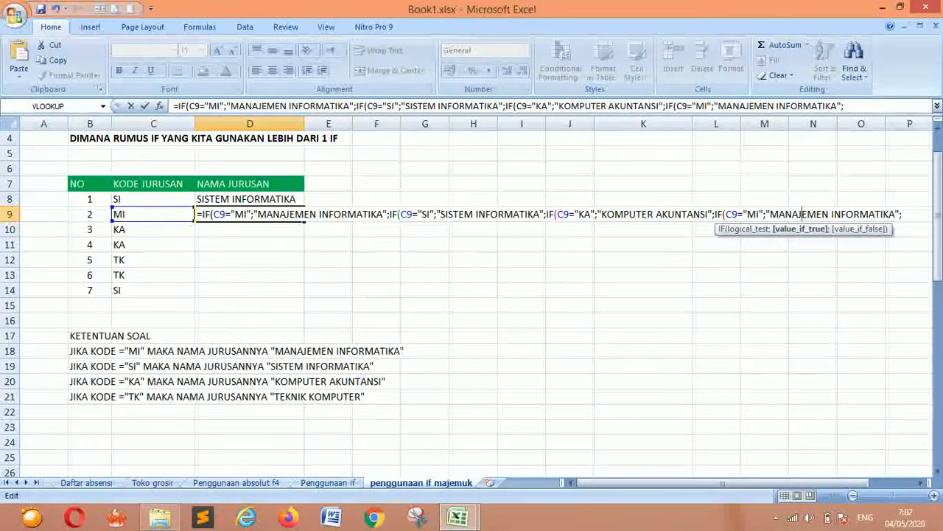
{"action": "key", "text": "BackSpace"}
{"action": "key", "text": "BackSpace"}
{"action": "type", "text": "TK"}
Change the fourth IF's major name in D9 to "TEKNIK KOMPUTER"
{"action": "key", "text": "Right"}
{"action": "key", "text": "Right"}
{"action": "key", "text": "Right"}
{"action": "key", "text": "Right"}
{"action": "key", "text": "Right"}
{"action": "key", "text": "Right"}
{"action": "key", "text": "Right"}
{"action": "key", "text": "Right"}
{"action": "key", "text": "Right"}
{"action": "key", "text": "Right"}
{"action": "key", "text": "Right"}
{"action": "key", "text": "Right"}
{"action": "key", "text": "Right"}
{"action": "key", "text": "Right"}
{"action": "key", "text": "Right"}
{"action": "key", "text": "Right"}
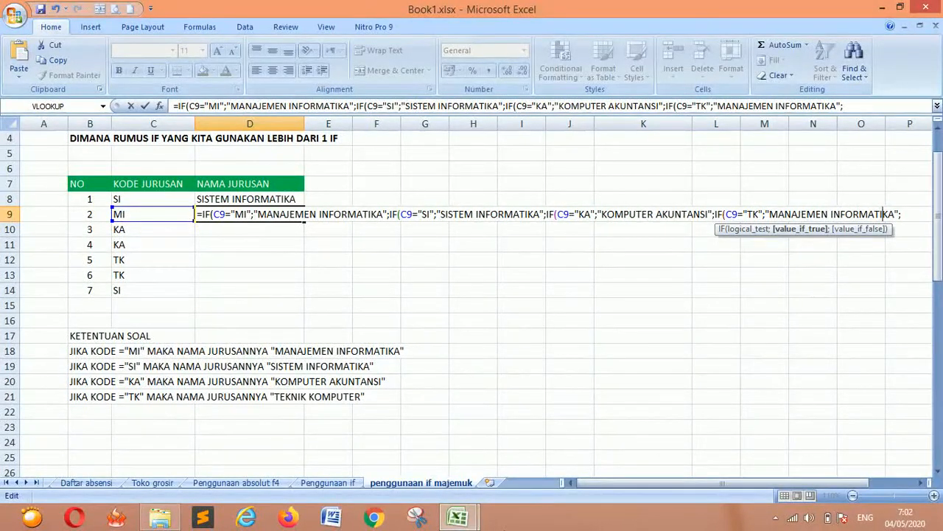
{"action": "key", "text": "BackSpace"}
{"action": "key", "text": "BackSpace"}
{"action": "key", "text": "BackSpace"}
{"action": "key", "text": "BackSpace"}
{"action": "key", "text": "BackSpace"}
{"action": "key", "text": "BackSpace"}
{"action": "key", "text": "BackSpace"}
{"action": "key", "text": "BackSpace"}
{"action": "key", "text": "BackSpace"}
{"action": "key", "text": "BackSpace"}
{"action": "key", "text": "BackSpace"}
{"action": "key", "text": "BackSpace"}
{"action": "key", "text": "BackSpace"}
{"action": "key", "text": "BackSpace"}
{"action": "key", "text": "BackSpace"}
{"action": "key", "text": "BackSpace"}
{"action": "key", "text": "BackSpace"}
{"action": "key", "text": "BackSpace"}
{"action": "key", "text": "BackSpace"}
{"action": "key", "text": "BackSpace"}
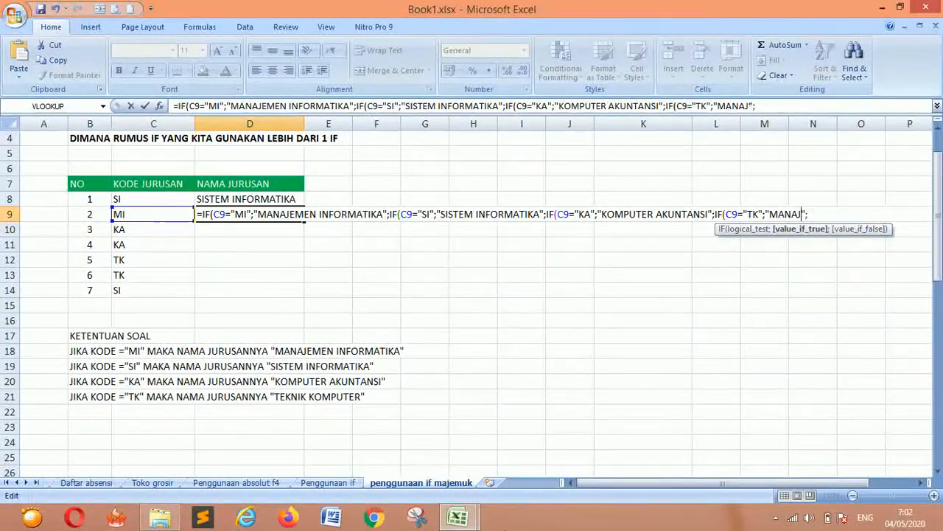
{"action": "key", "text": "BackSpace"}
{"action": "type", "text": "TEK"}
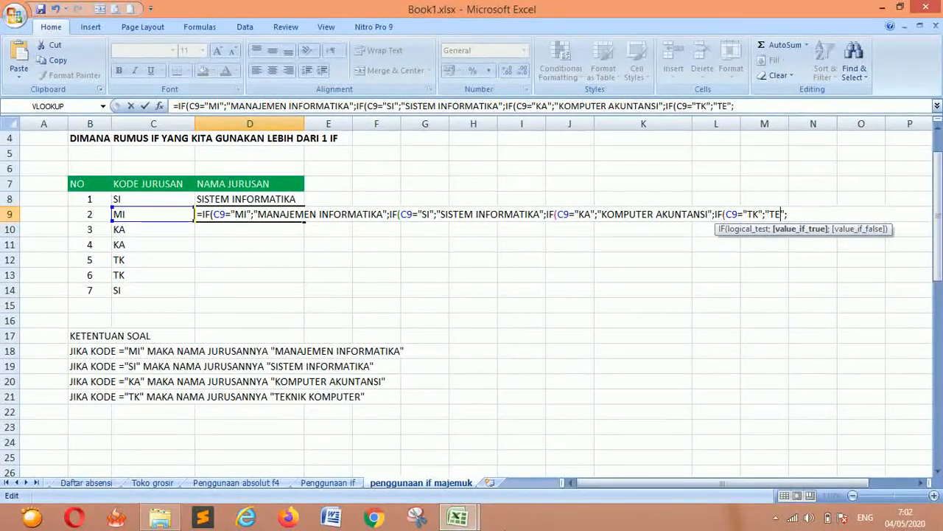
{"action": "type", "text": "NIK "}
{"action": "type", "text": "KOMPYER"}
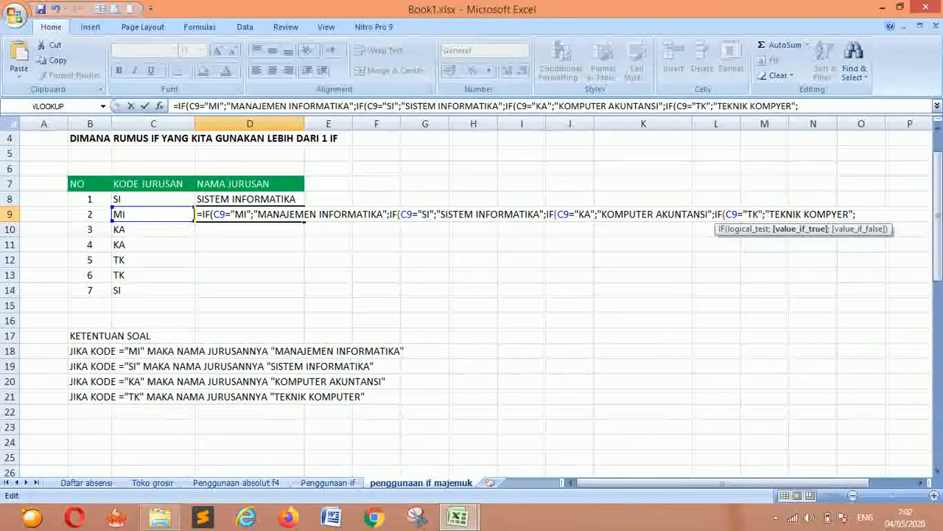
{"action": "key", "text": "BackSpace"}
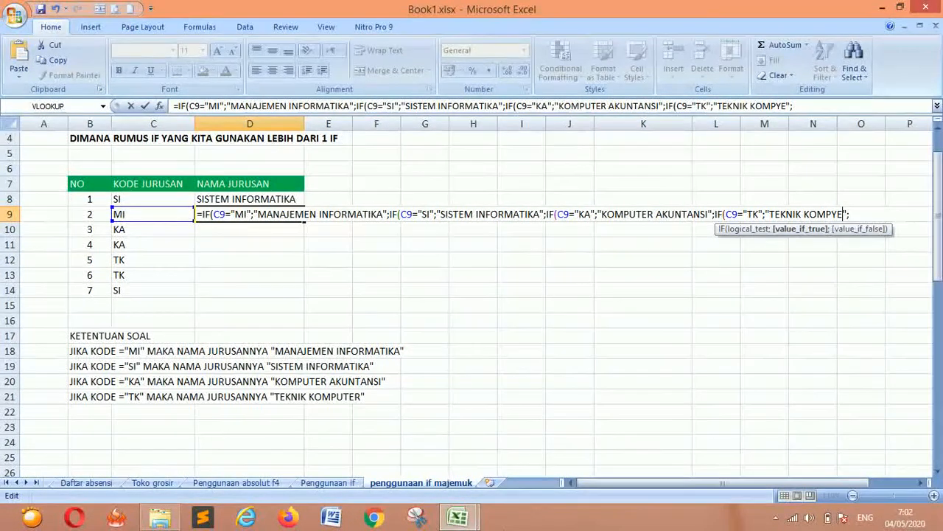
{"action": "key", "text": "BackSpace"}
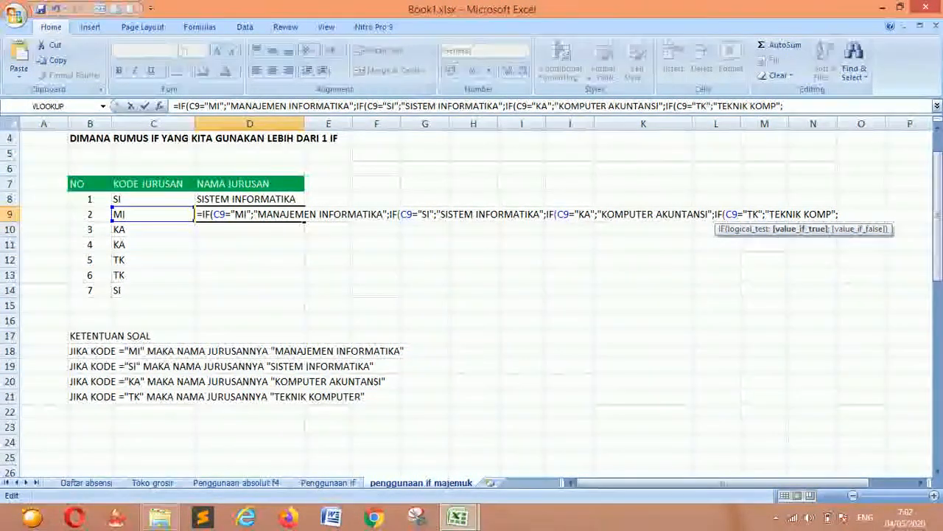
{"action": "type", "text": "UTER"}
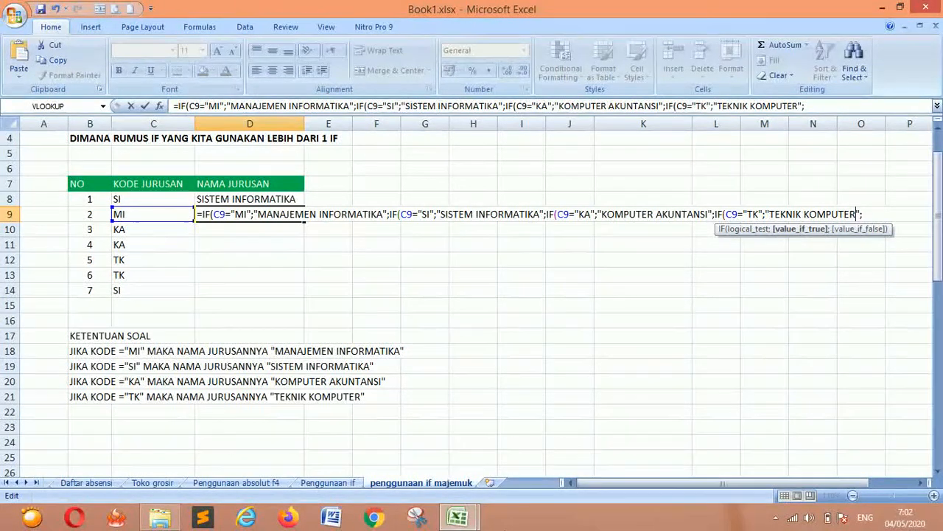
Remove the trailing semicolon from the D9 formula and complete it with four closing parentheses
{"action": "type", "text": "\";"}
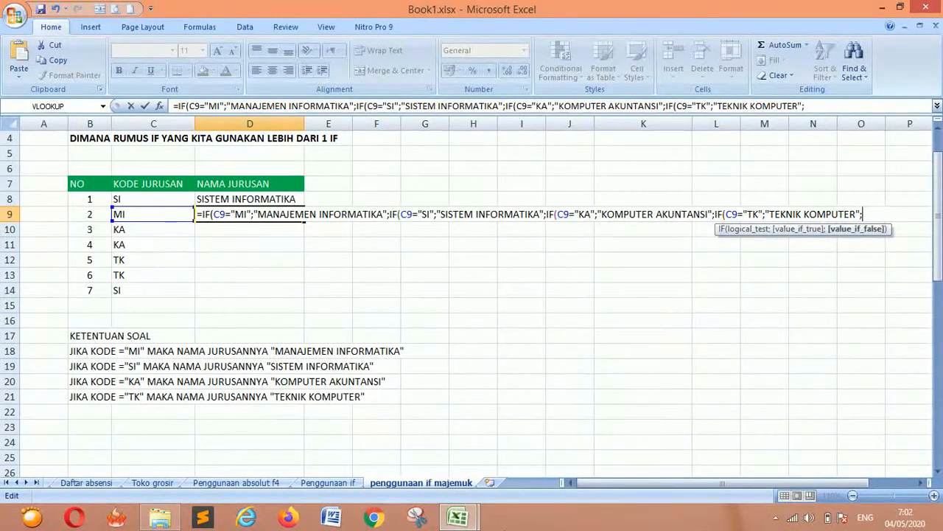
{"action": "key", "text": "BackSpace"}
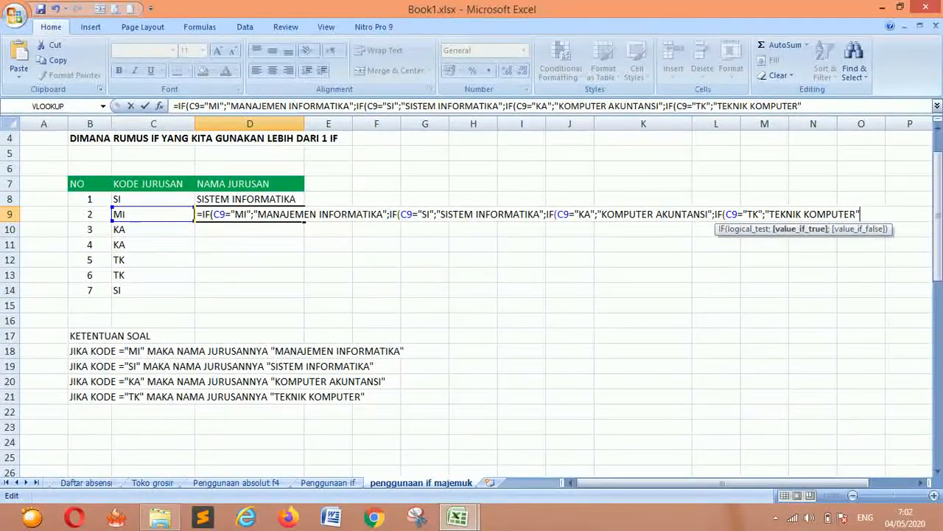
{"action": "type", "text": ")))"}
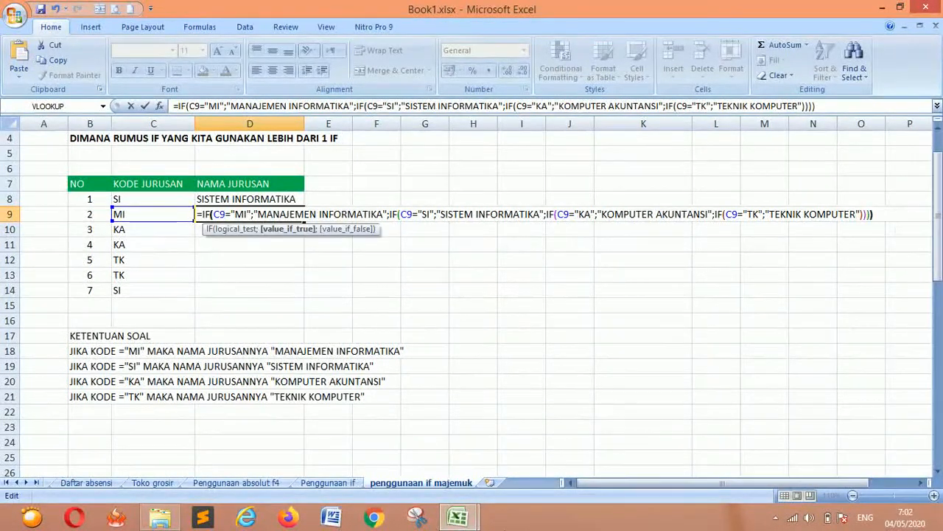
{"action": "key", "text": "Return"}
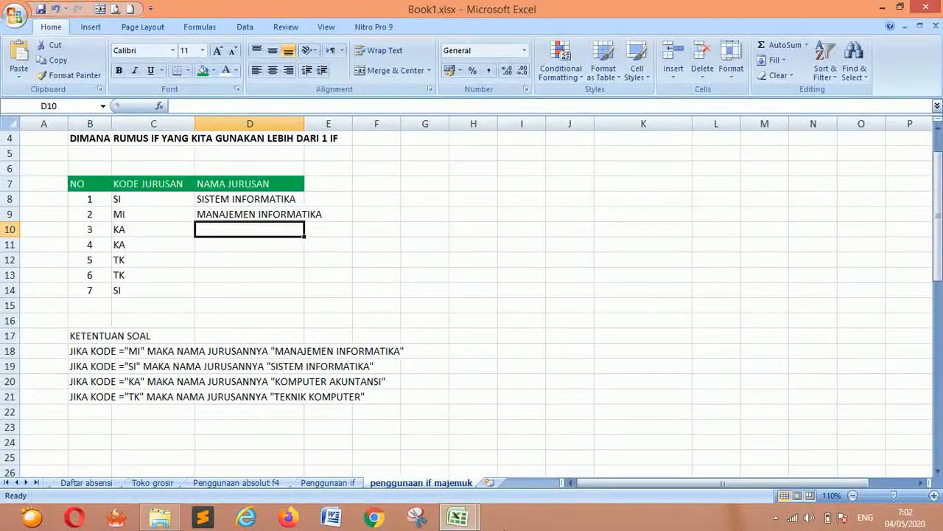
Fill the D9 formula down to D14 and widen column D to fit the major names
{"action": "left_click", "coordinate": [286, 216]}
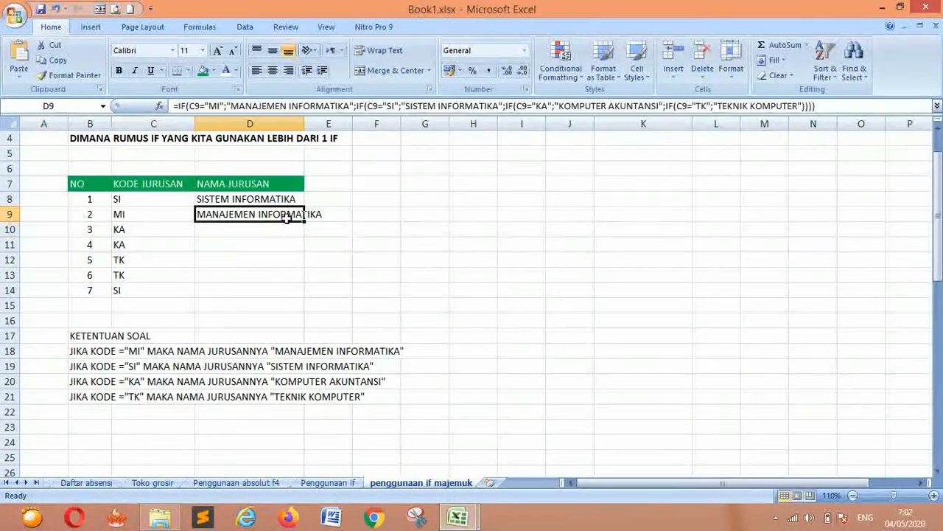
{"action": "double_click", "coordinate": [307, 223]}
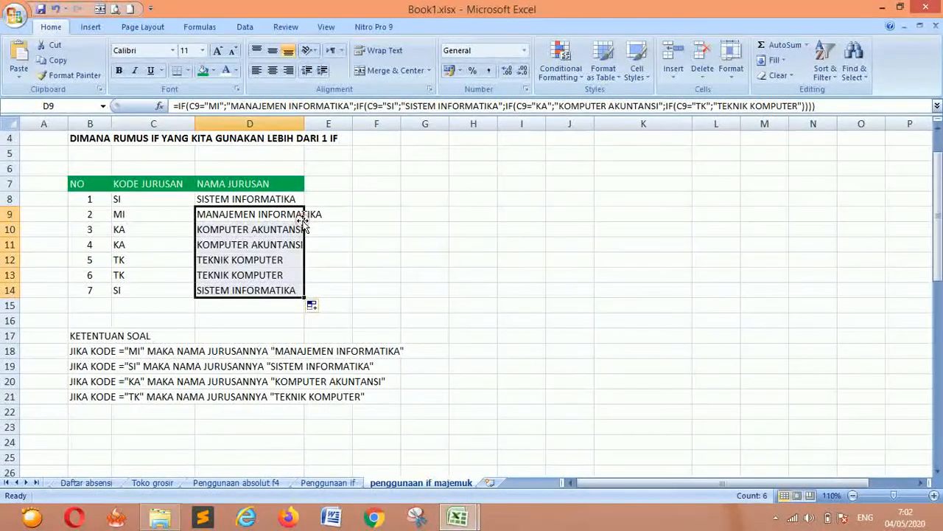
{"action": "left_click_drag", "start_coordinate": [304, 123], "coordinate": [350, 123]}
{"action": "left_click", "coordinate": [373, 214]}
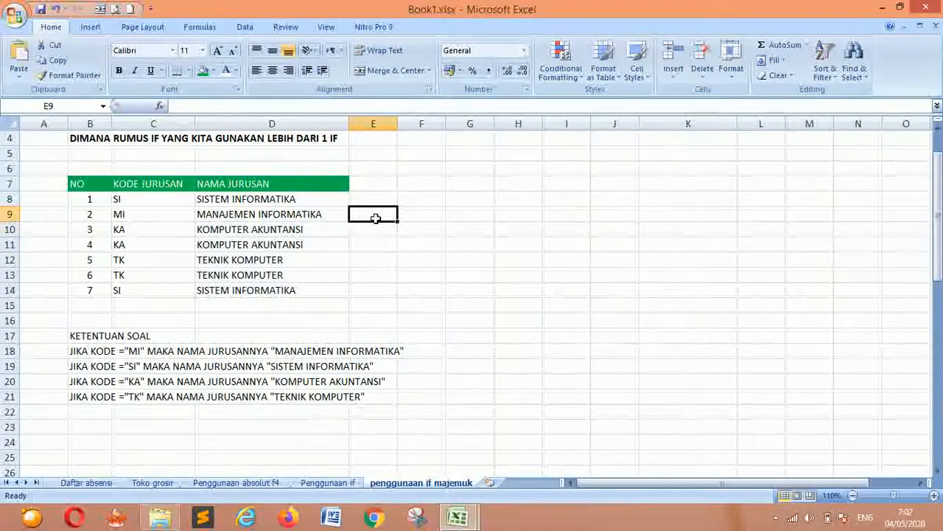
Compare the nested IF formula in D9 with the MI rule in row 18 under KETENTUAN SOAL
{"action": "left_click", "coordinate": [273, 214]}
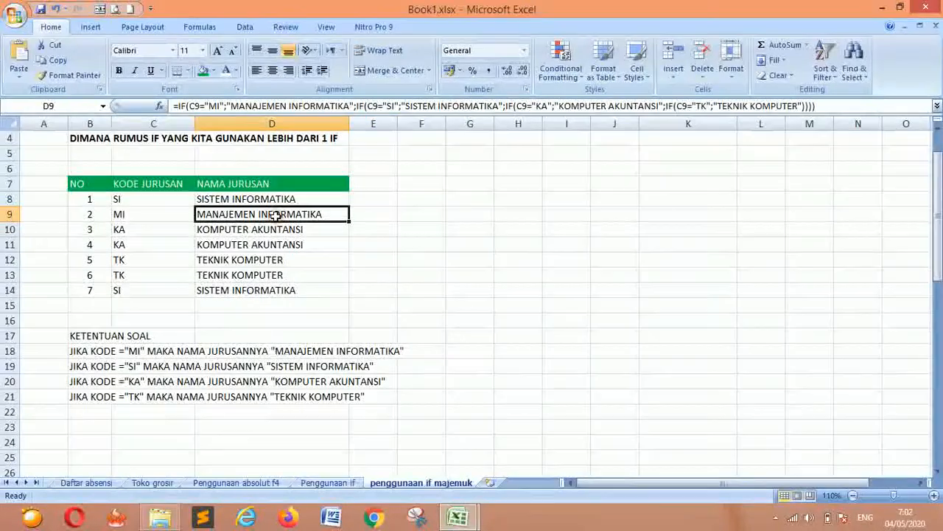
{"action": "double_click", "coordinate": [274, 215]}
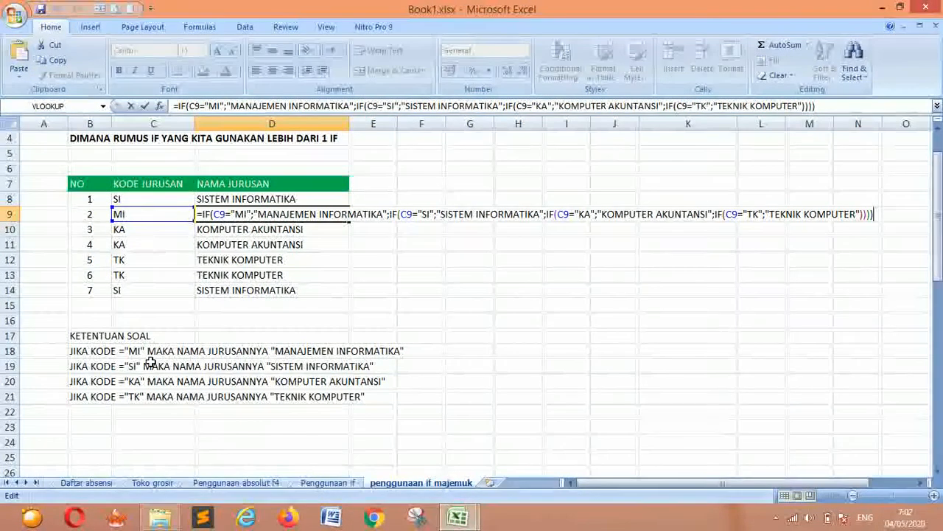
{"action": "key", "text": "Return"}
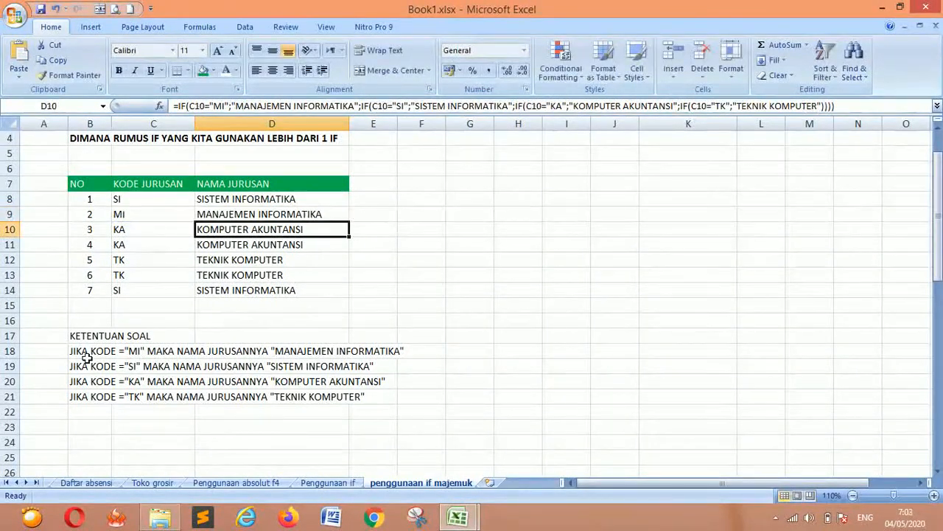
{"action": "left_click", "coordinate": [84, 362]}
{"action": "left_click_drag", "start_coordinate": [83, 352], "coordinate": [395, 353]}
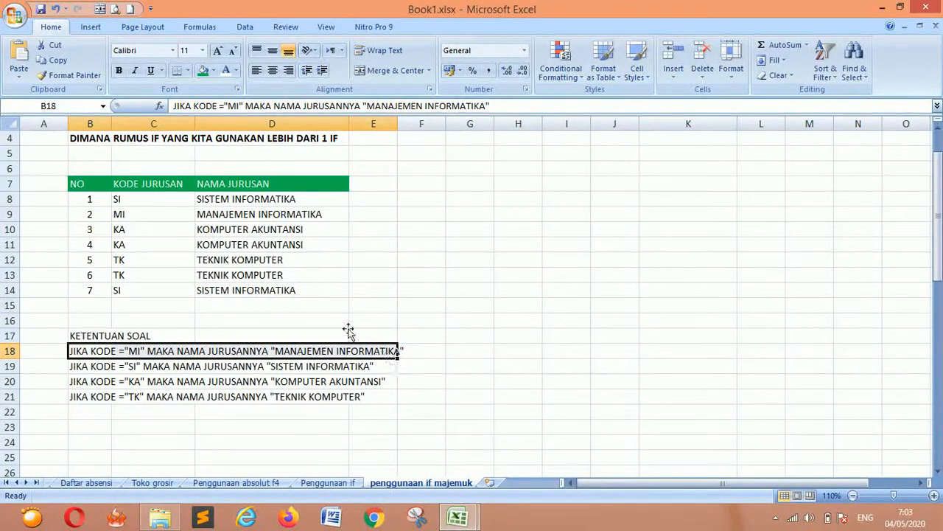
{"action": "left_click", "coordinate": [272, 212]}
{"action": "double_click", "coordinate": [269, 213]}
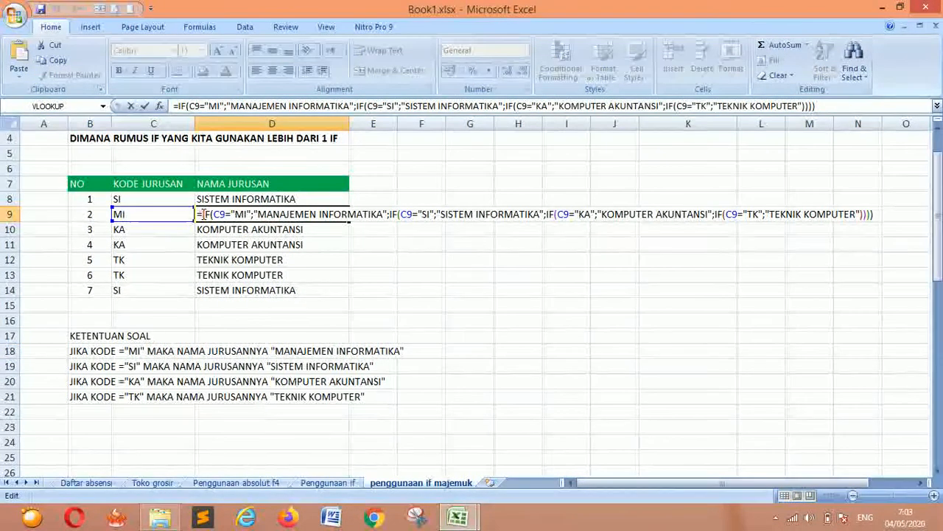
{"action": "left_click", "coordinate": [391, 215]}
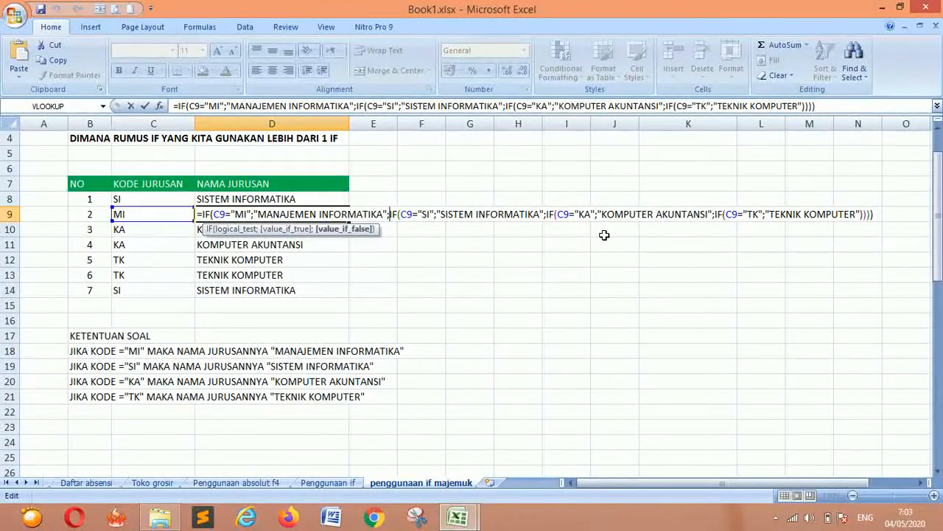
{"action": "key", "text": "Return"}
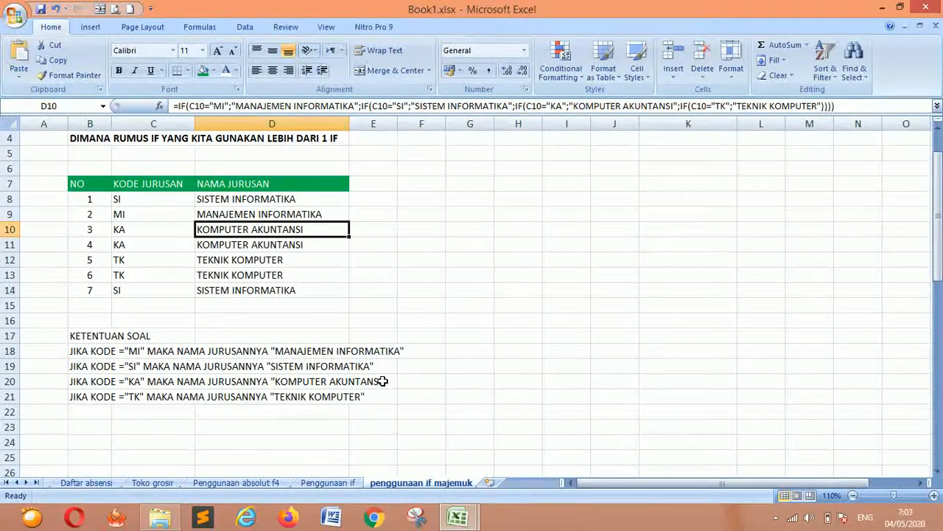
Examine the student grades table in rows 33 to 46 further down the sheet
{"action": "scroll", "coordinate": [713, 293], "scroll_direction": "down", "scroll_amount": 2}
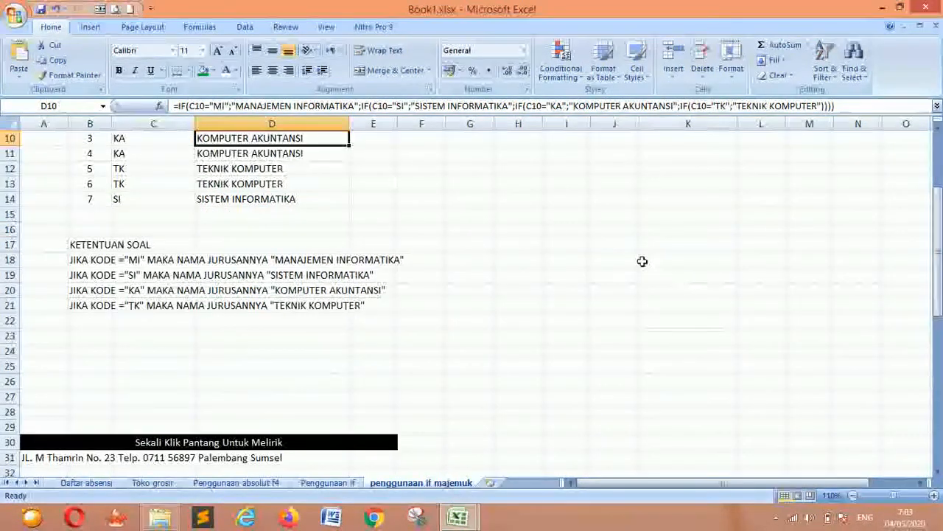
{"action": "scroll", "coordinate": [642, 261], "scroll_direction": "down", "scroll_amount": 4}
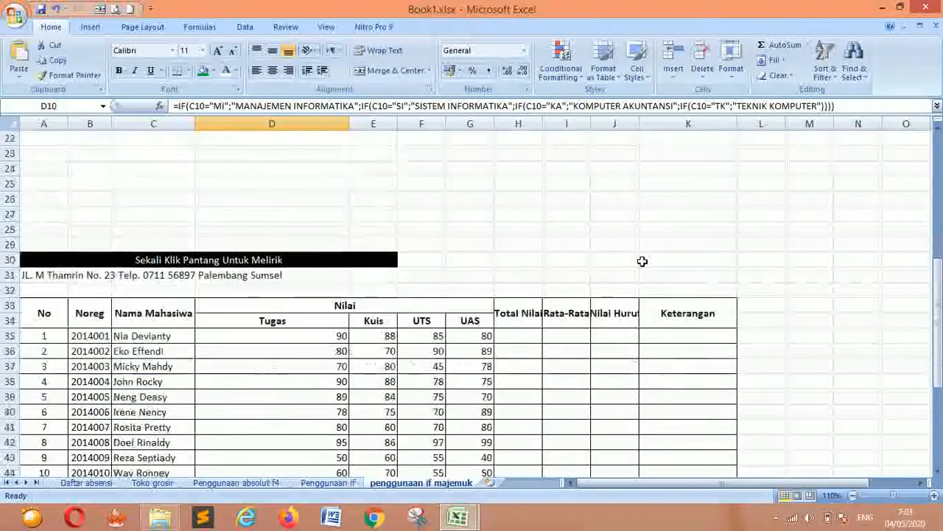
{"action": "scroll", "coordinate": [642, 261], "scroll_direction": "down", "scroll_amount": 1}
{"action": "scroll", "coordinate": [642, 261], "scroll_direction": "down", "scroll_amount": 1}
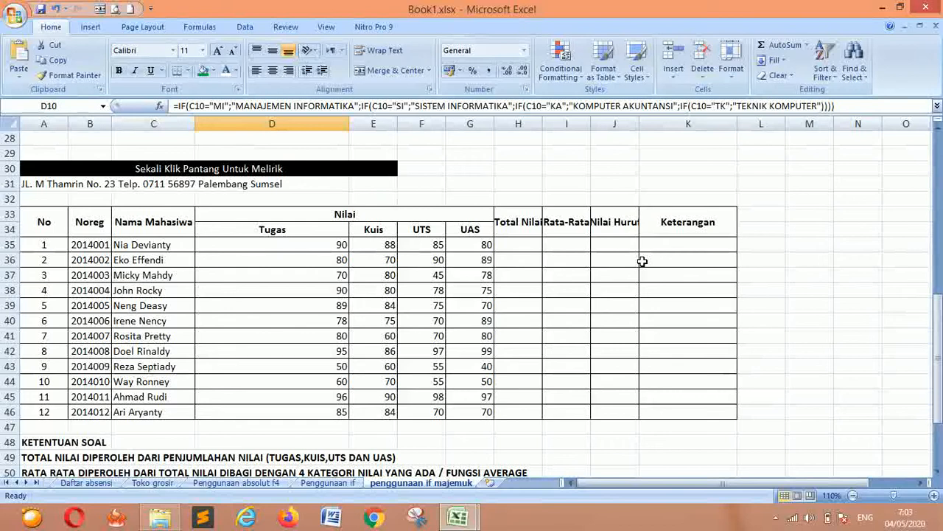
{"action": "scroll", "coordinate": [642, 261], "scroll_direction": "down", "scroll_amount": 1}
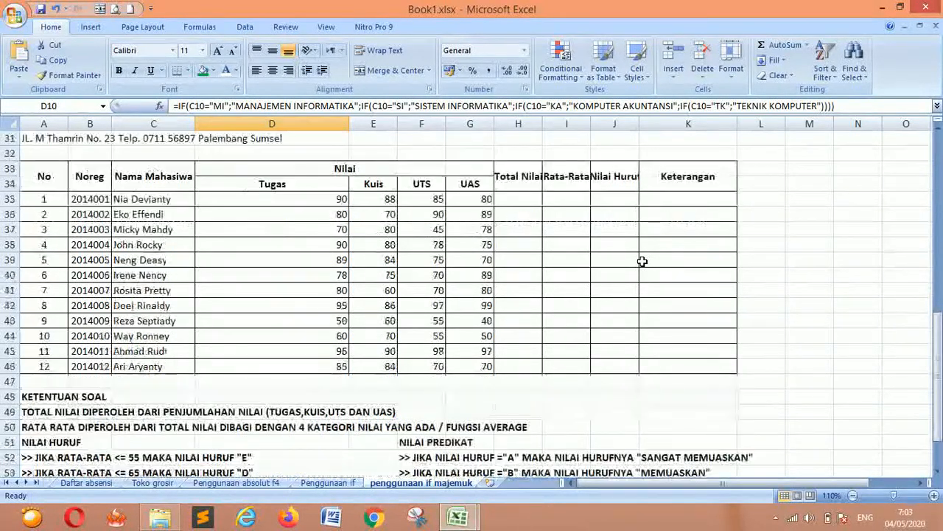
{"action": "scroll", "coordinate": [642, 261], "scroll_direction": "up", "scroll_amount": 1}
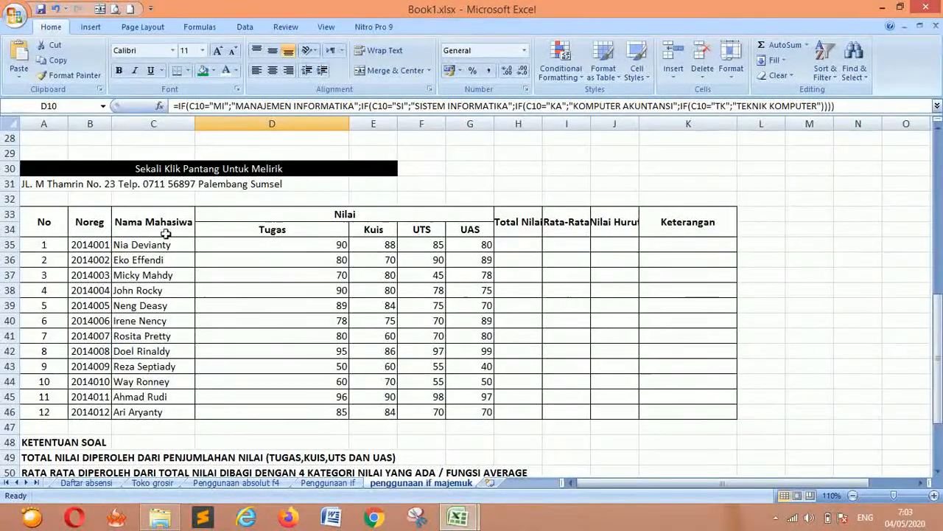
{"action": "left_click_drag", "start_coordinate": [46, 234], "coordinate": [655, 413]}
{"action": "left_click", "coordinate": [906, 260]}
Widen column J of the grades table to fit the Nilai Huruf heading
{"action": "left_click", "coordinate": [527, 225]}
{"action": "left_click", "coordinate": [579, 225]}
{"action": "left_click", "coordinate": [630, 228]}
{"action": "left_click", "coordinate": [674, 232]}
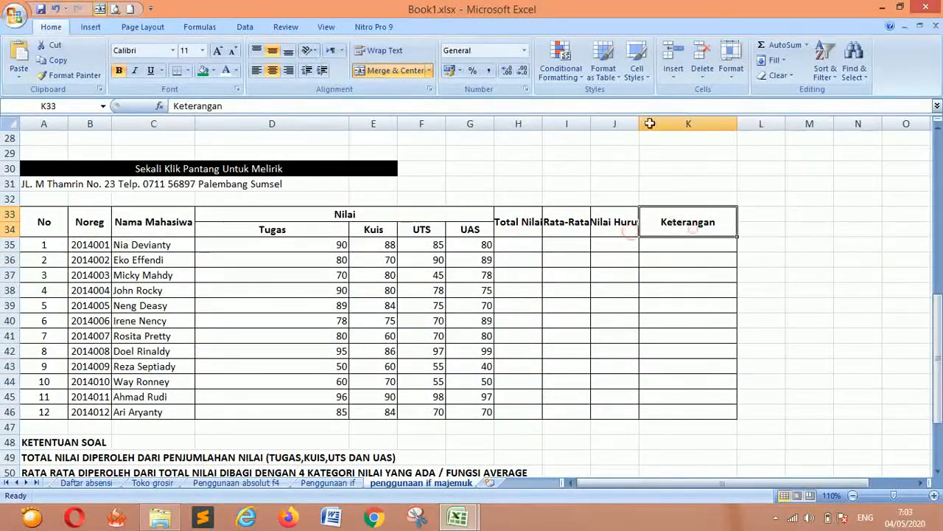
{"action": "left_click_drag", "start_coordinate": [640, 124], "coordinate": [647, 124]}
Read the KETENTUAN SOAL rules for total, average, letter grade and predicate against the columns of the grades table
{"action": "scroll", "coordinate": [655, 298], "scroll_direction": "down", "scroll_amount": 4}
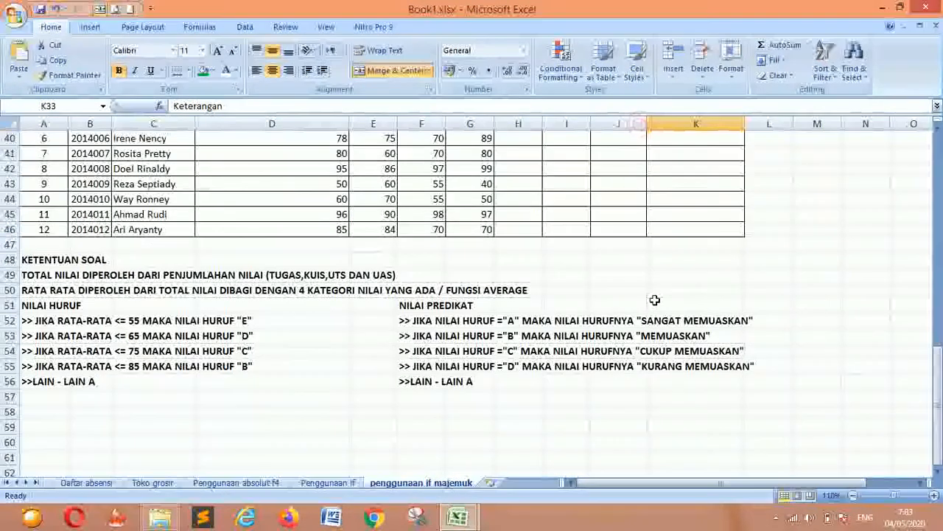
{"action": "scroll", "coordinate": [656, 298], "scroll_direction": "up", "scroll_amount": 5}
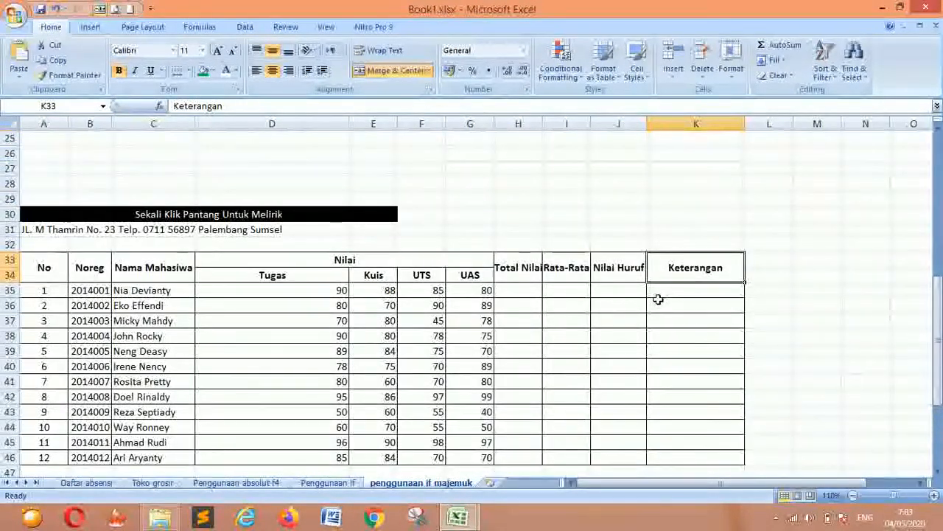
{"action": "scroll", "coordinate": [658, 298], "scroll_direction": "down", "scroll_amount": 3}
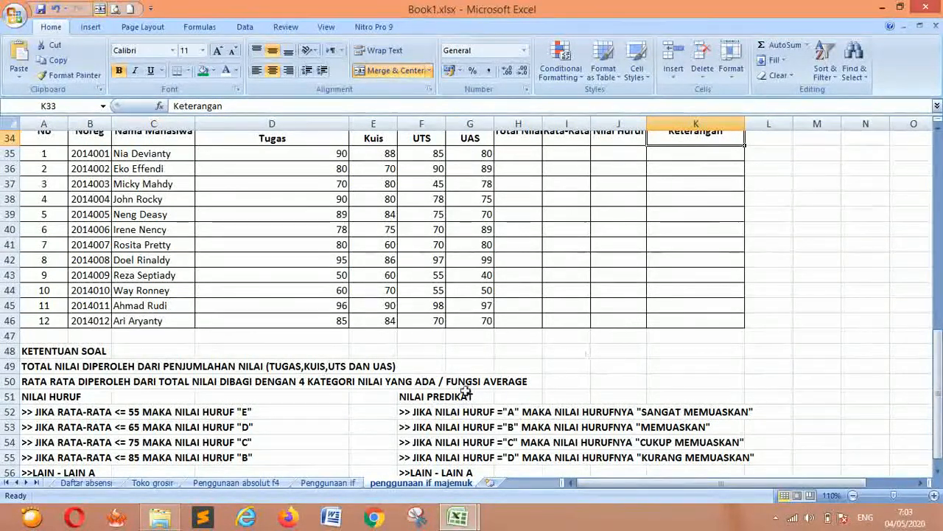
{"action": "scroll", "coordinate": [611, 306], "scroll_direction": "up", "scroll_amount": 3}
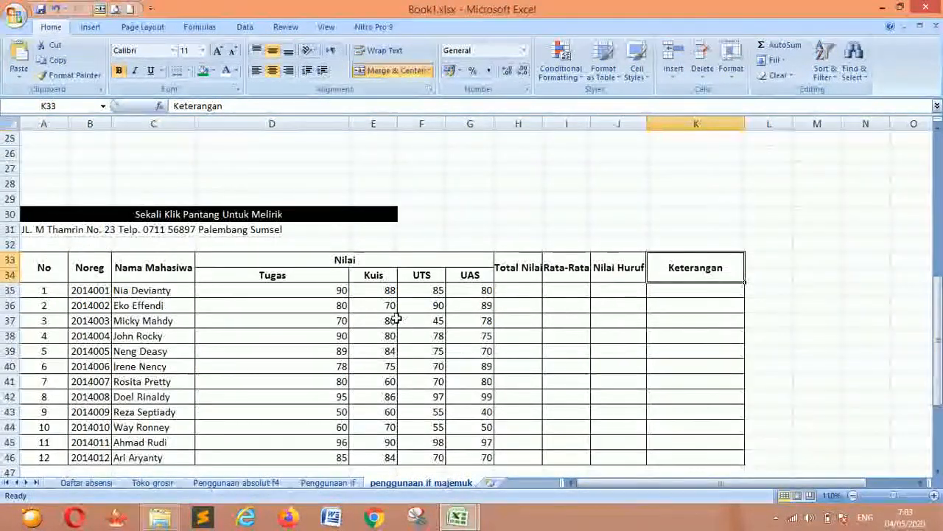
{"action": "scroll", "coordinate": [400, 320], "scroll_direction": "down", "scroll_amount": 4}
{"action": "left_click", "coordinate": [51, 322]}
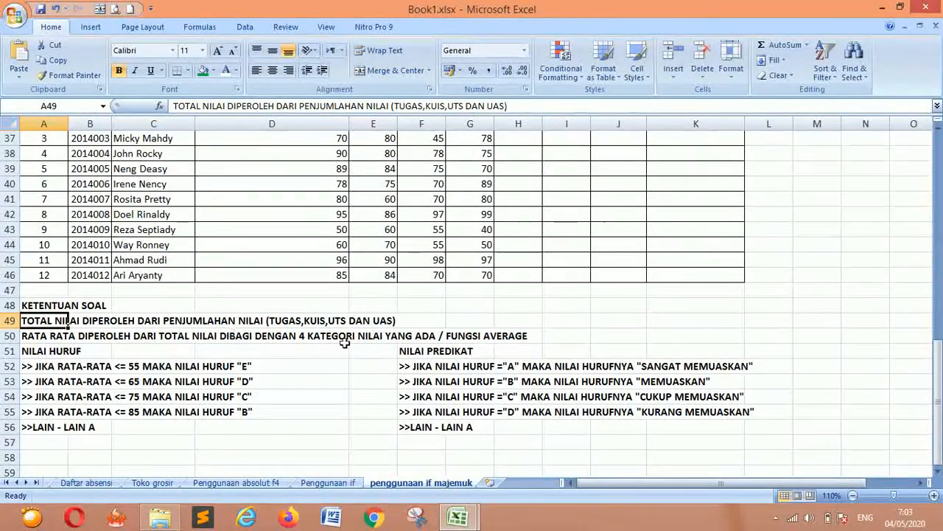
{"action": "scroll", "coordinate": [380, 339], "scroll_direction": "up", "scroll_amount": 5}
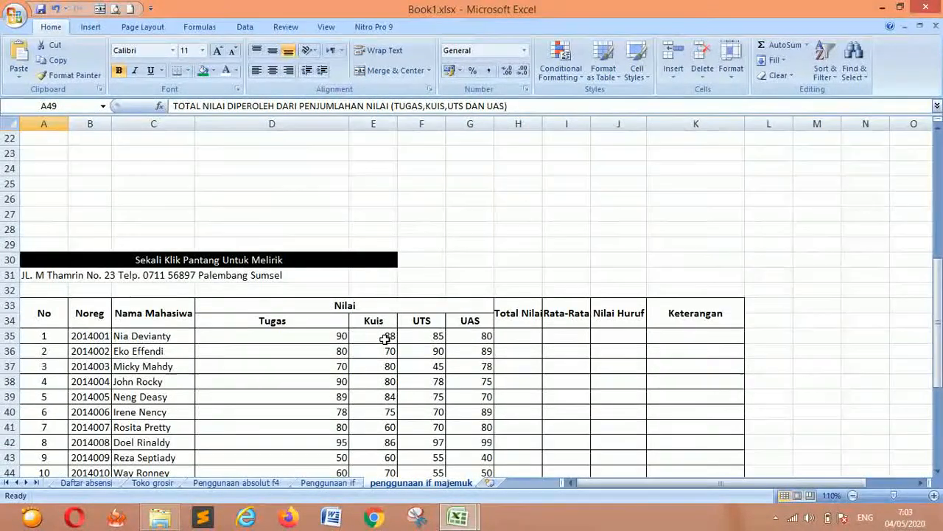
{"action": "scroll", "coordinate": [370, 266], "scroll_direction": "down", "scroll_amount": 4}
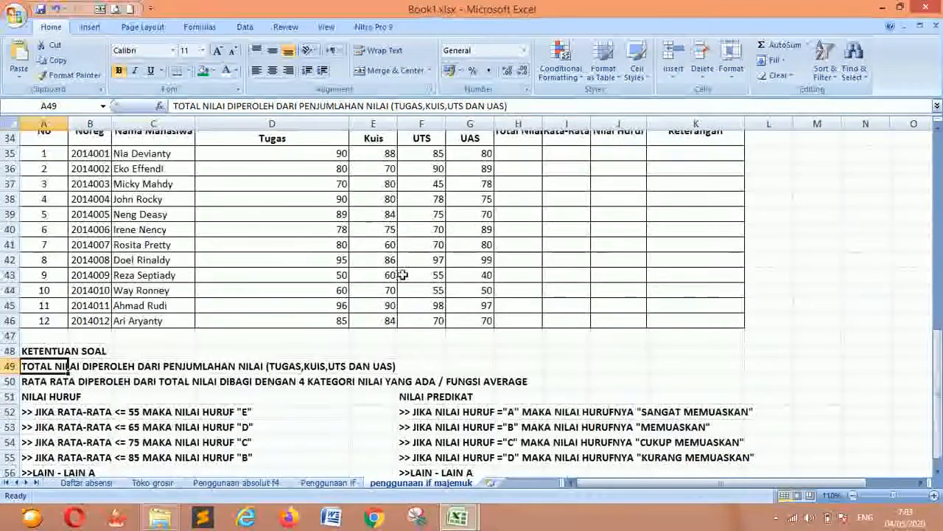
Compare the total score rule in row 49 with the Total Nilai column and the score columns of the grades table
{"action": "scroll", "coordinate": [413, 269], "scroll_direction": "up", "scroll_amount": 2}
{"action": "left_click", "coordinate": [529, 234]}
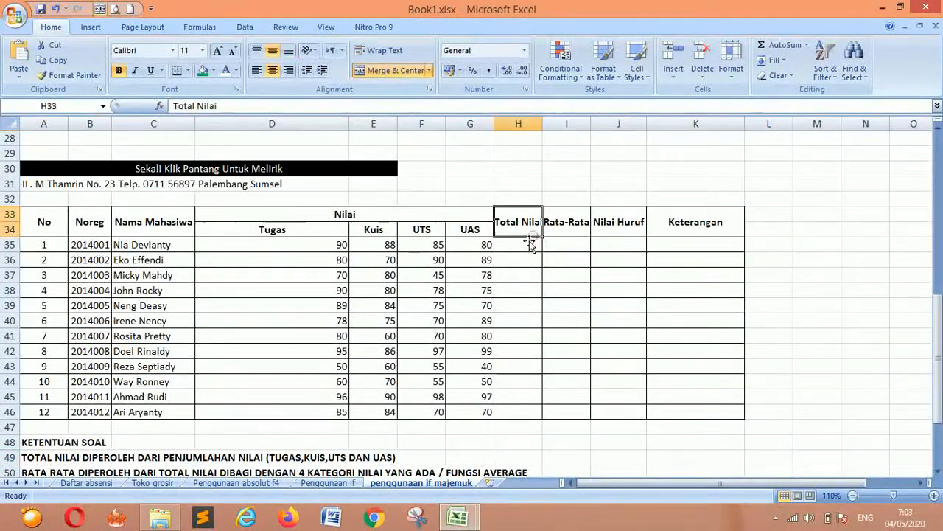
{"action": "scroll", "coordinate": [531, 236], "scroll_direction": "down", "scroll_amount": 3}
{"action": "left_click", "coordinate": [46, 321]}
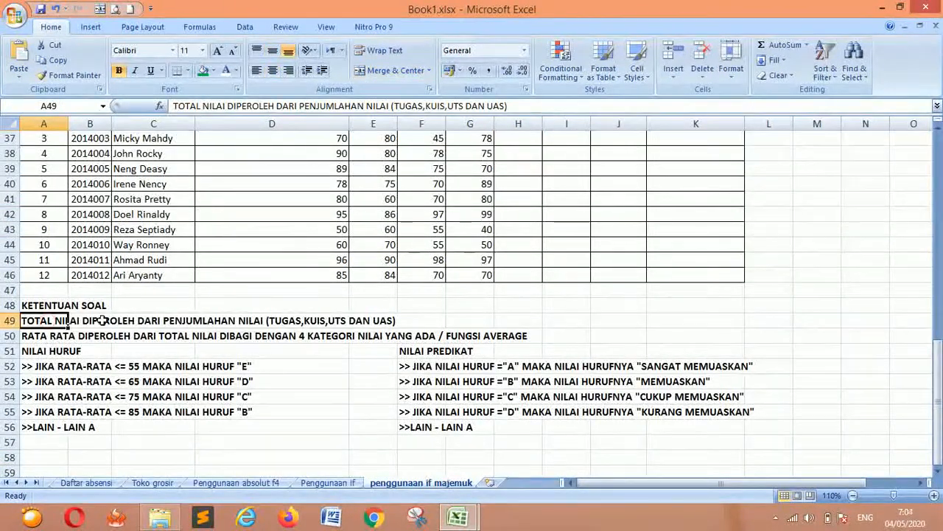
{"action": "scroll", "coordinate": [499, 327], "scroll_direction": "up", "scroll_amount": 3}
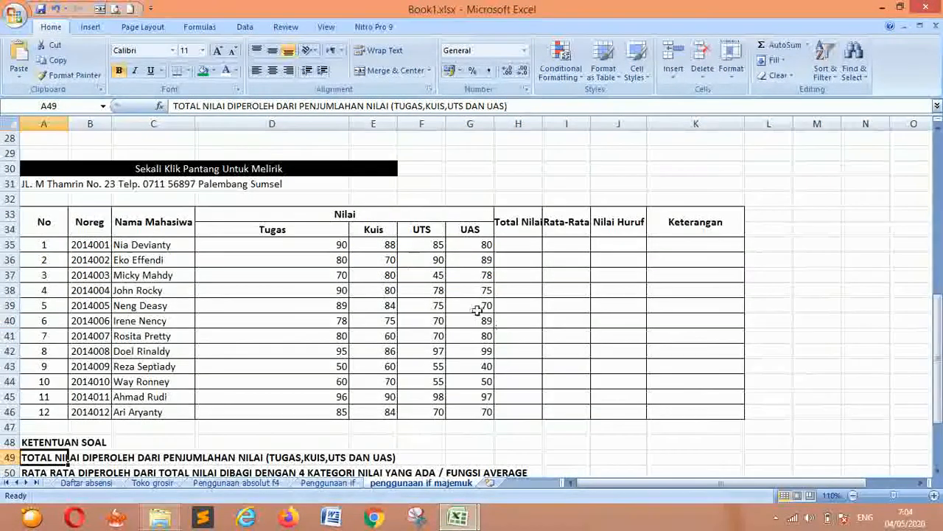
{"action": "left_click", "coordinate": [440, 231]}
{"action": "left_click", "coordinate": [469, 230]}
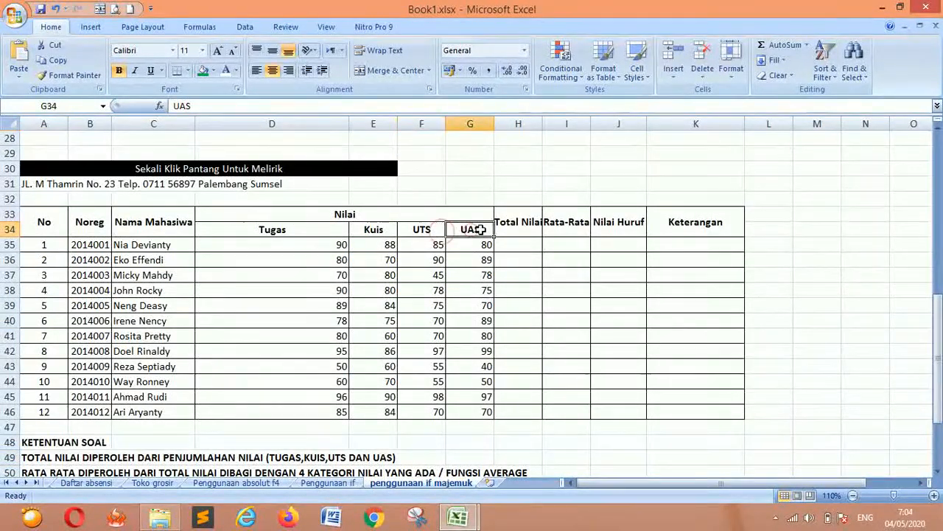
Calculate Total Nilai in H35 with =SUM(D35:G35) and fill the formula down to H46
{"action": "left_click", "coordinate": [515, 244]}
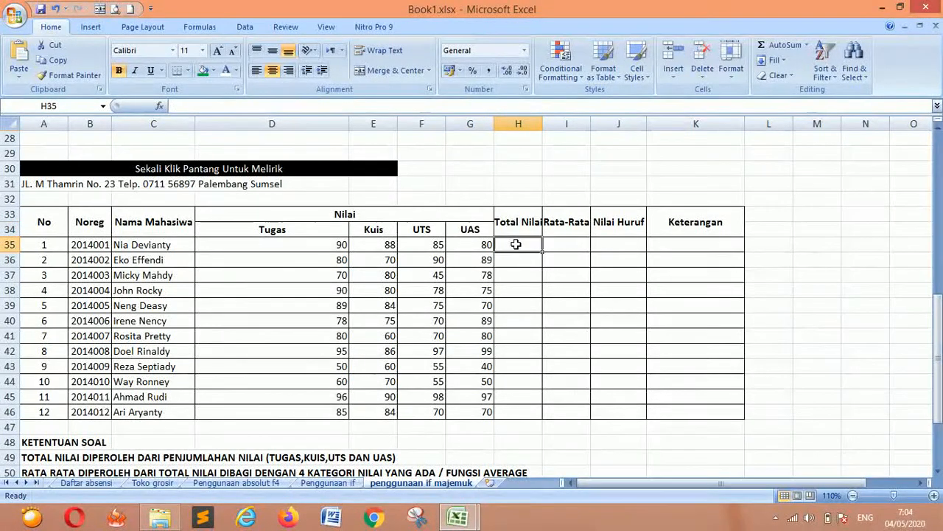
{"action": "type", "text": "=SUM("}
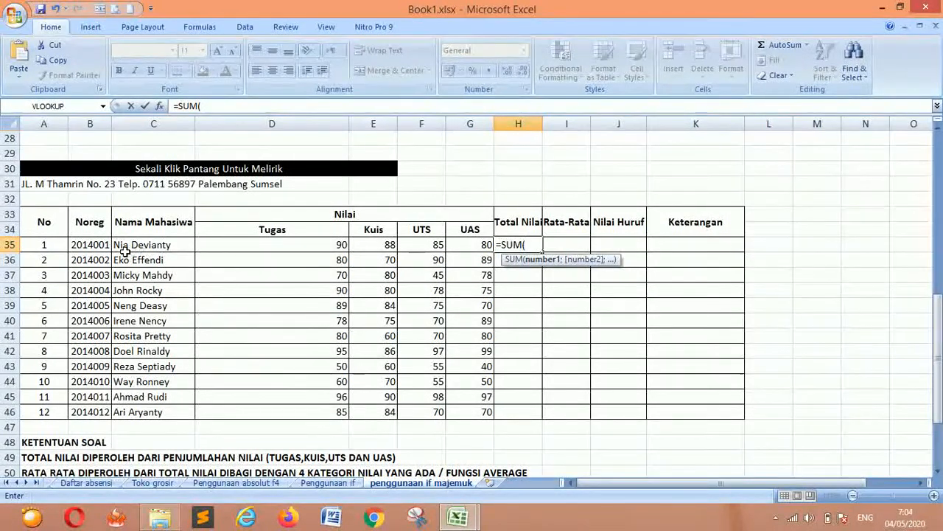
{"action": "left_click_drag", "start_coordinate": [244, 246], "coordinate": [464, 248]}
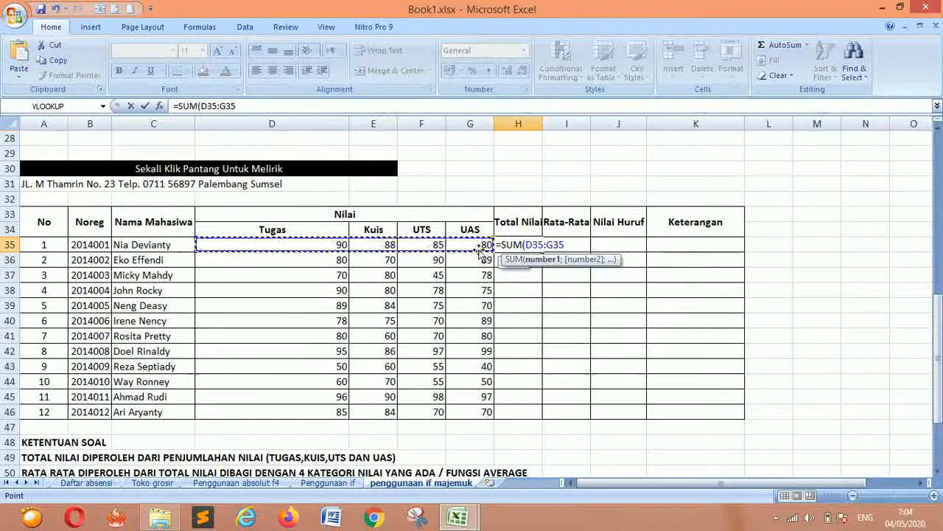
{"action": "type", "text": ")"}
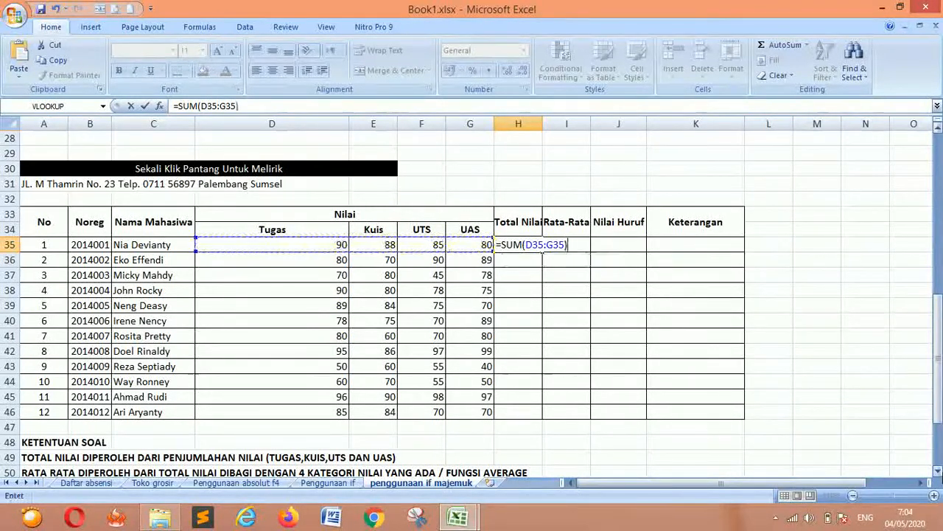
{"action": "key", "text": "Return"}
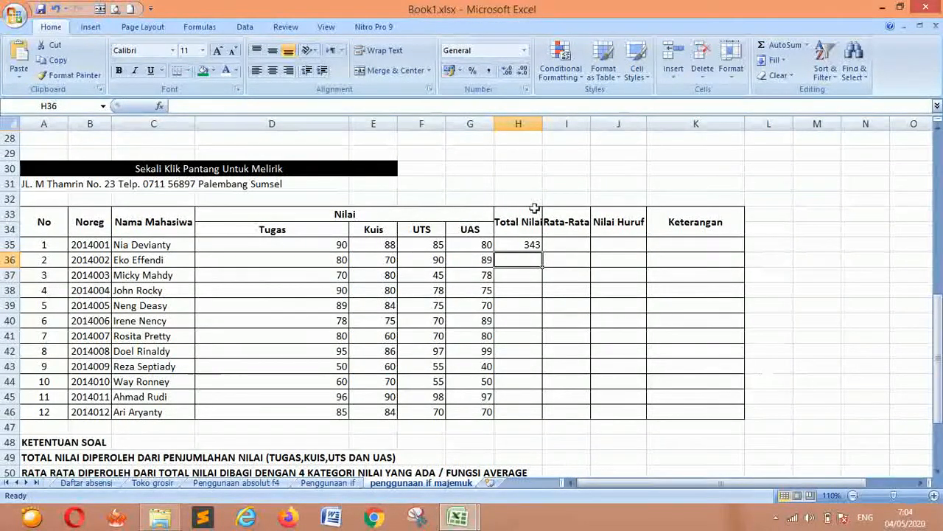
{"action": "left_click", "coordinate": [530, 241]}
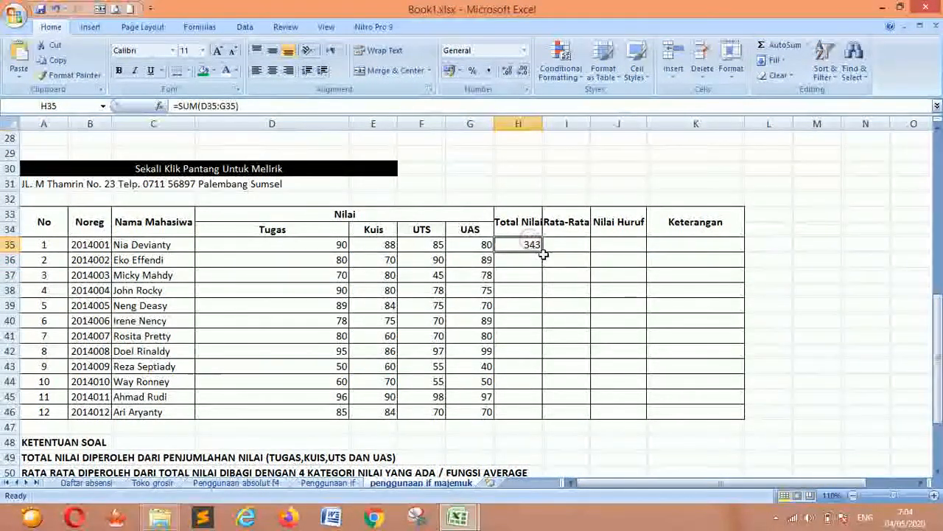
{"action": "double_click", "coordinate": [542, 252]}
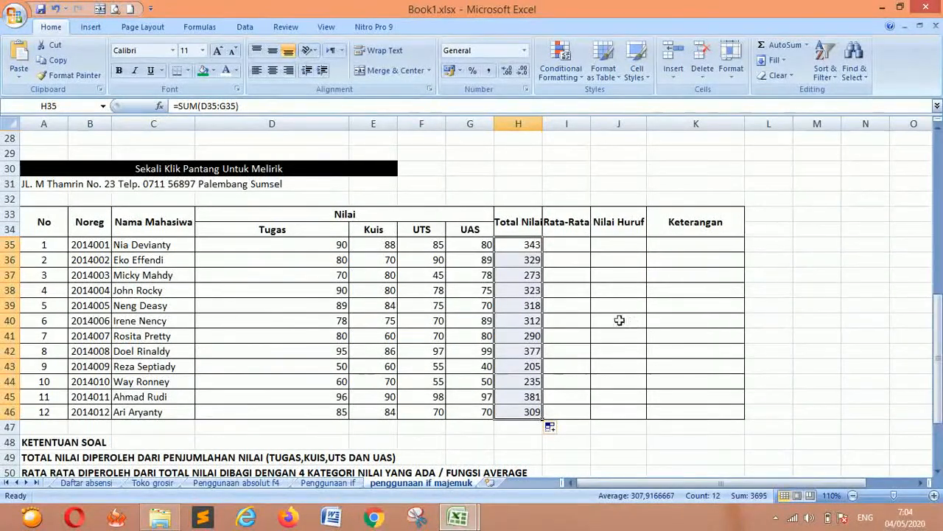
Read the Rata-Rata rule in row 50 and compare it with a student's four scores in D36:G36
{"action": "left_click", "coordinate": [567, 321]}
{"action": "scroll", "coordinate": [700, 282], "scroll_direction": "down", "scroll_amount": 1}
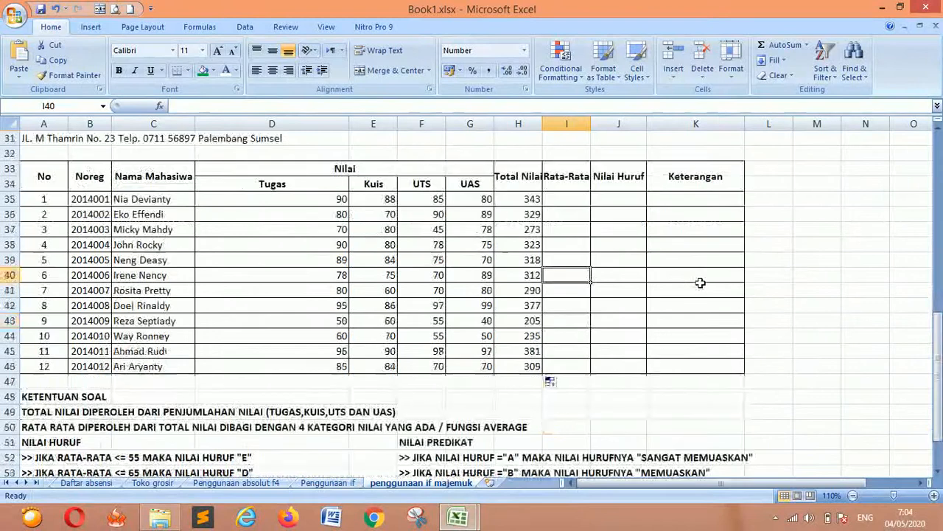
{"action": "scroll", "coordinate": [701, 282], "scroll_direction": "down", "scroll_amount": 3}
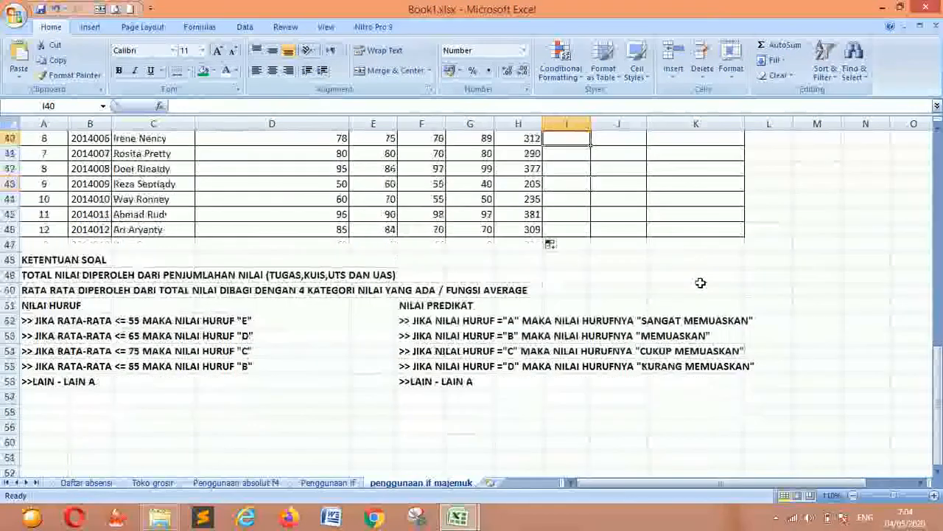
{"action": "left_click", "coordinate": [46, 289]}
{"action": "left_click", "coordinate": [264, 293]}
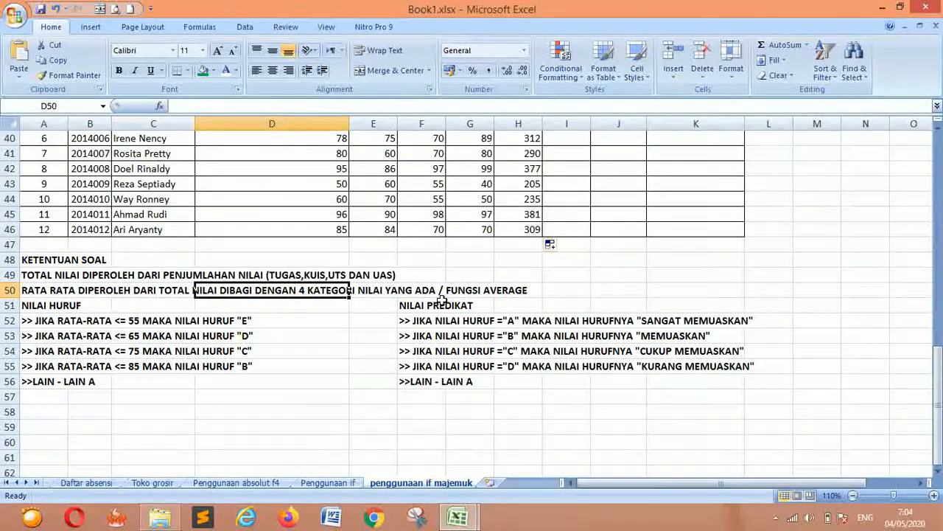
{"action": "scroll", "coordinate": [440, 298], "scroll_direction": "up", "scroll_amount": 4}
{"action": "left_click_drag", "start_coordinate": [322, 261], "coordinate": [480, 262]}
{"action": "scroll", "coordinate": [497, 291], "scroll_direction": "down", "scroll_amount": 3}
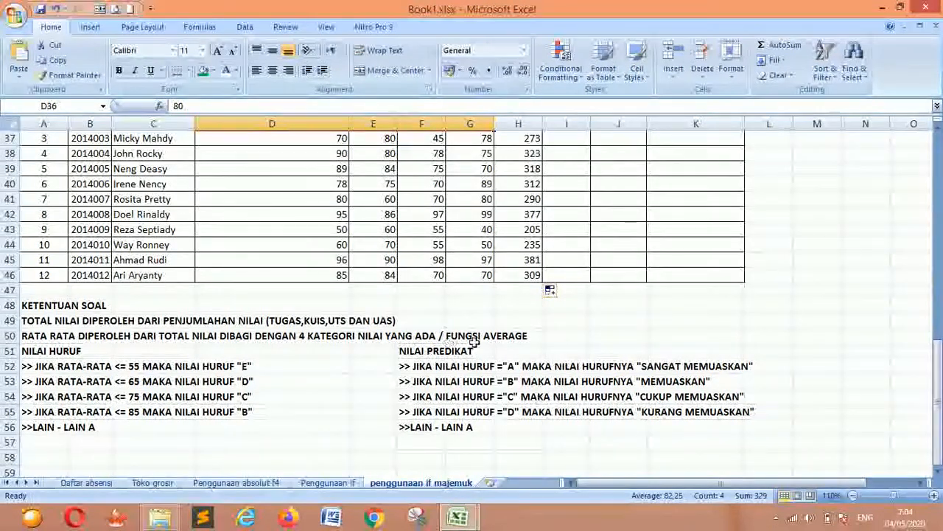
{"action": "scroll", "coordinate": [538, 317], "scroll_direction": "up", "scroll_amount": 2}
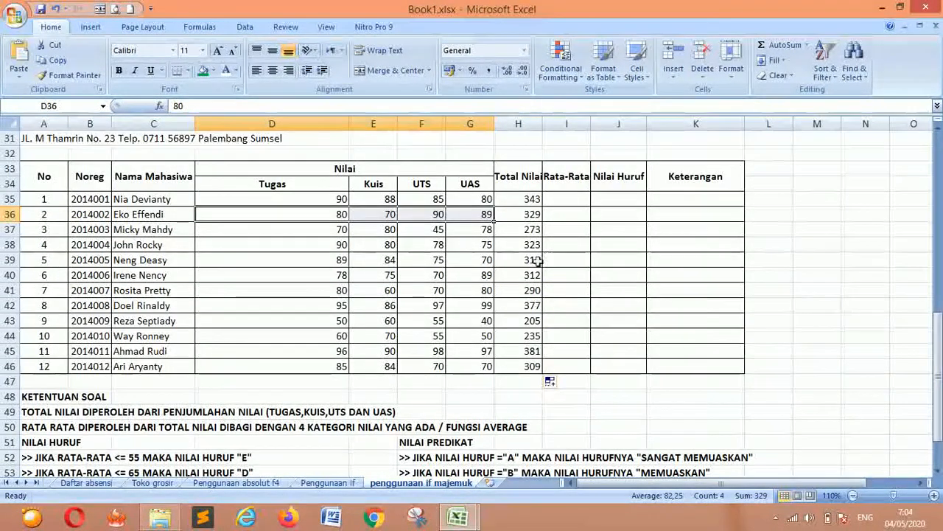
Calculate Rata-Rata in I35 from the four scores with =AVERAGE(D35:G35)
{"action": "left_click", "coordinate": [563, 200]}
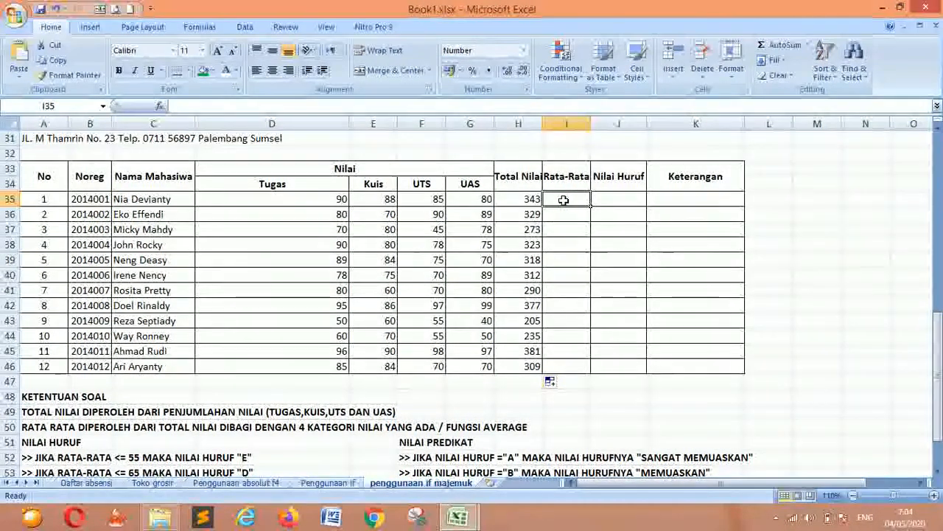
{"action": "type", "text": "=AVER"}
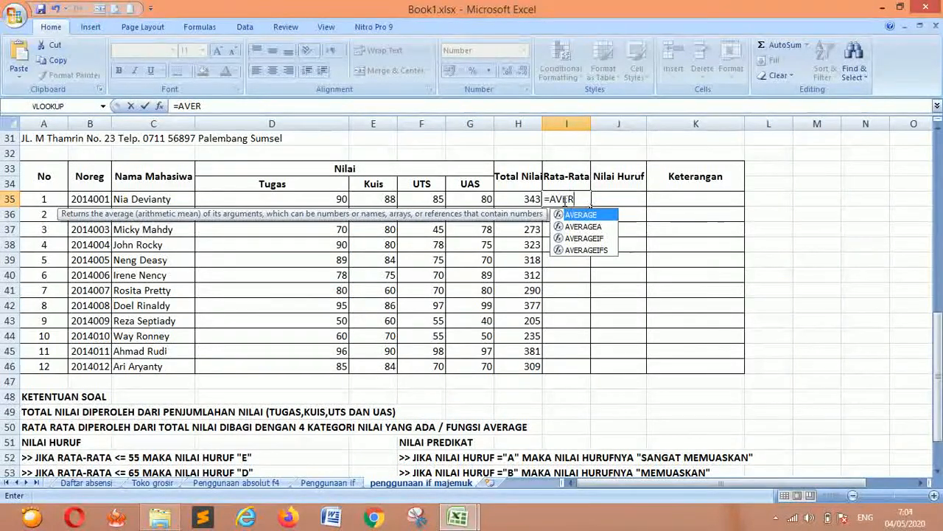
{"action": "key", "text": "Tab"}
{"action": "left_click_drag", "start_coordinate": [317, 205], "coordinate": [483, 196]}
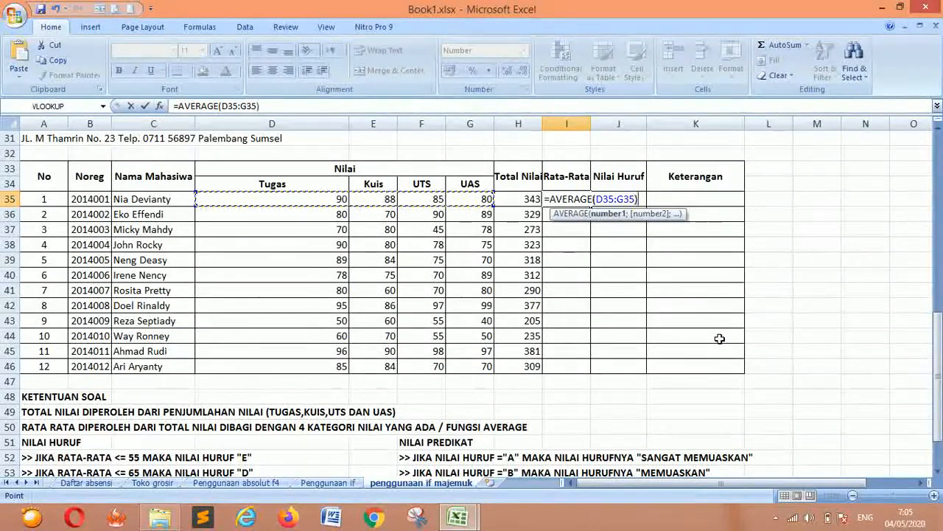
{"action": "type", "text": ")"}
{"action": "key", "text": "Return"}
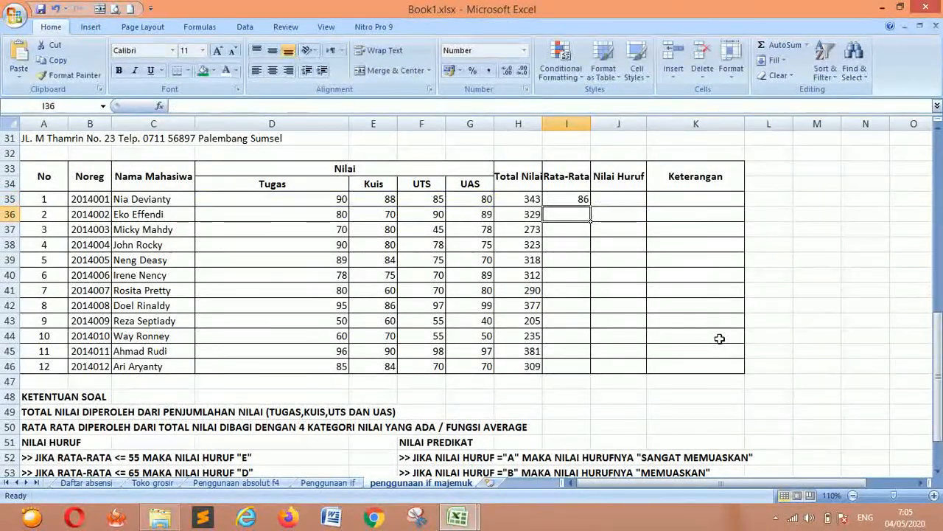
Try displaying the average in I35 with two decimal places and again as a whole number
{"action": "left_click", "coordinate": [579, 200]}
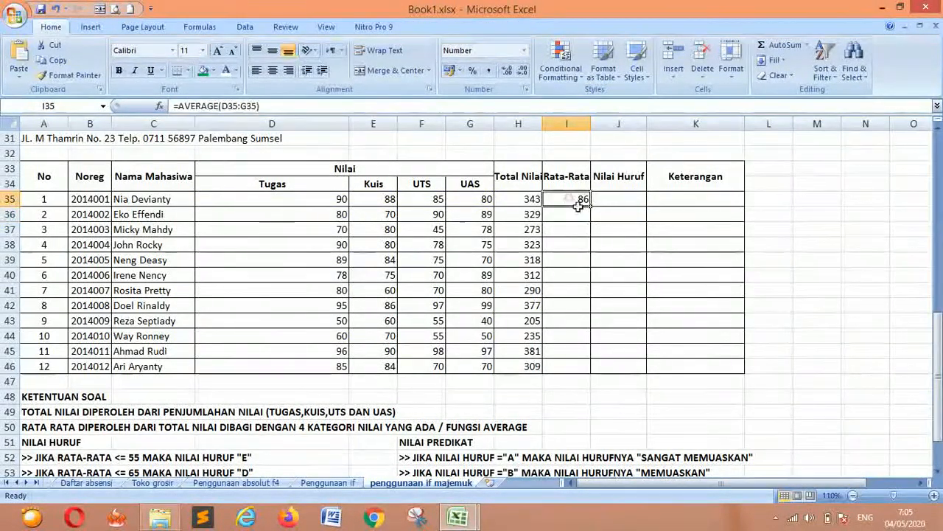
{"action": "left_click", "coordinate": [507, 71]}
{"action": "left_click", "coordinate": [508, 71]}
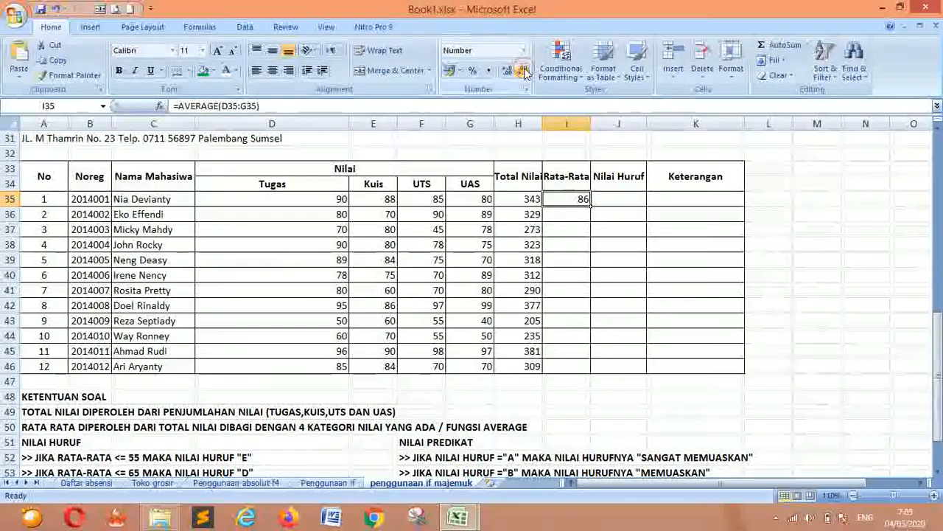
{"action": "left_click", "coordinate": [524, 72]}
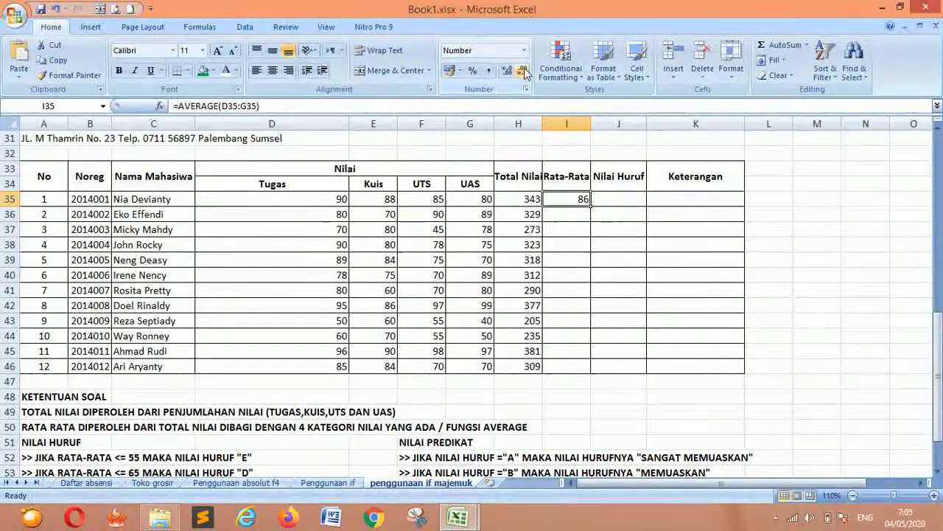
{"action": "left_click", "coordinate": [507, 73]}
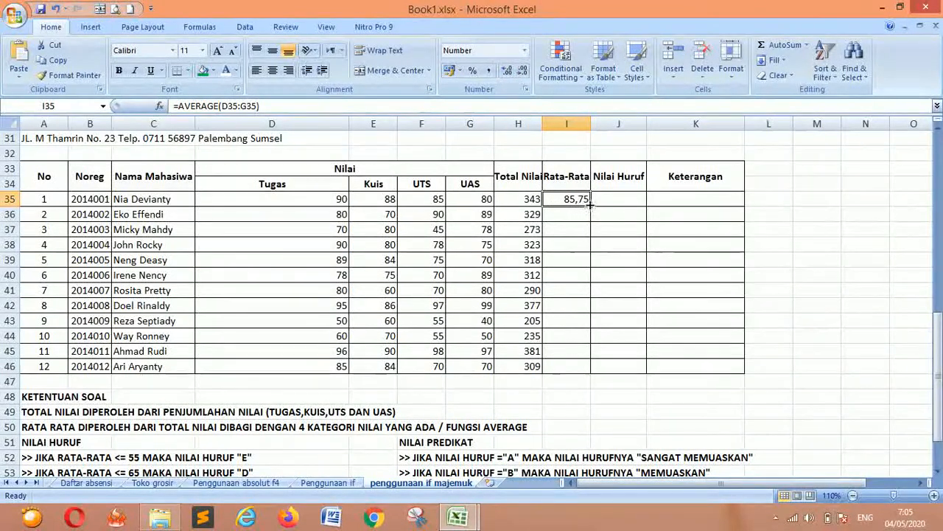
{"action": "left_click", "coordinate": [522, 74]}
{"action": "left_click", "coordinate": [522, 74]}
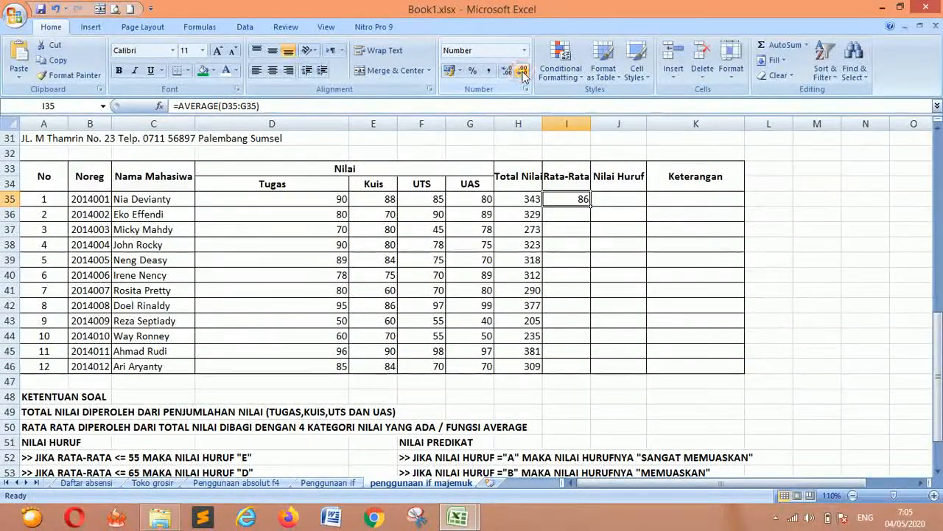
Fill the AVERAGE formula from I35 down to I46 for the remaining students
{"action": "double_click", "coordinate": [591, 206]}
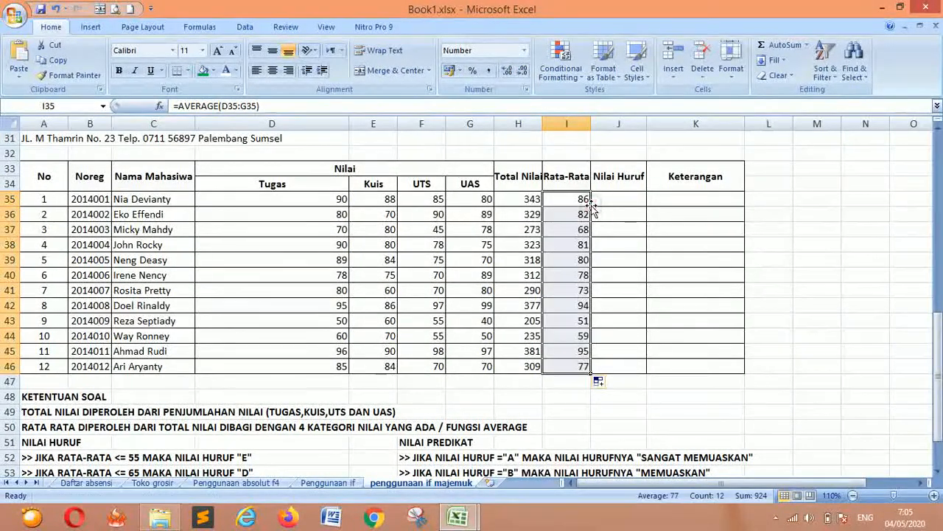
{"action": "left_click_drag", "start_coordinate": [582, 206], "coordinate": [573, 363]}
{"action": "left_click", "coordinate": [518, 214]}
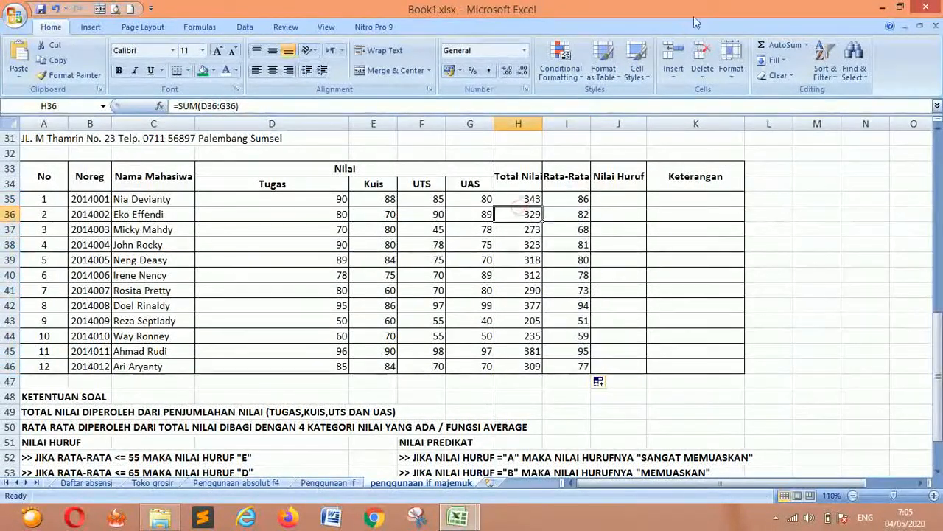
Read the NILAI HURUF and NILAI PREDIKAT rules in rows 51 to 56 against the grades table
{"action": "scroll", "coordinate": [627, 184], "scroll_direction": "down", "scroll_amount": 1}
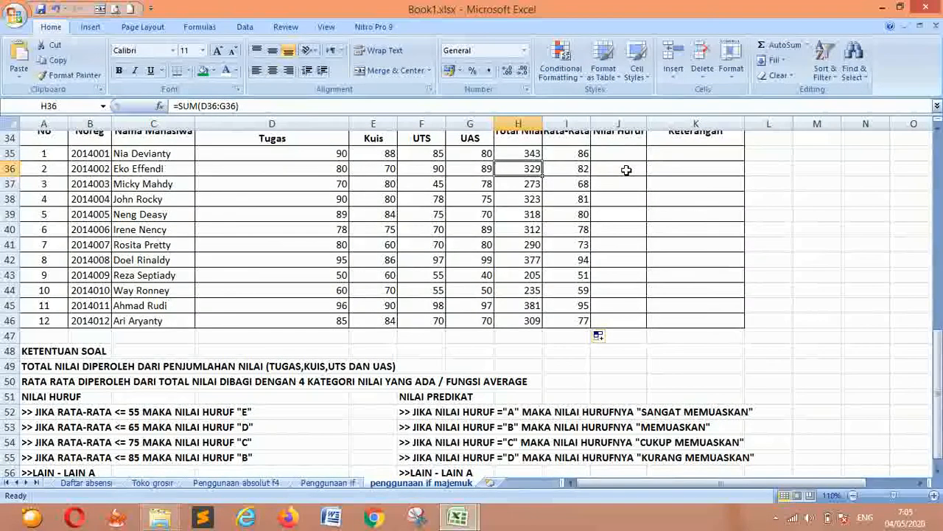
{"action": "scroll", "coordinate": [457, 223], "scroll_direction": "down", "scroll_amount": 2}
{"action": "scroll", "coordinate": [479, 244], "scroll_direction": "up", "scroll_amount": 2}
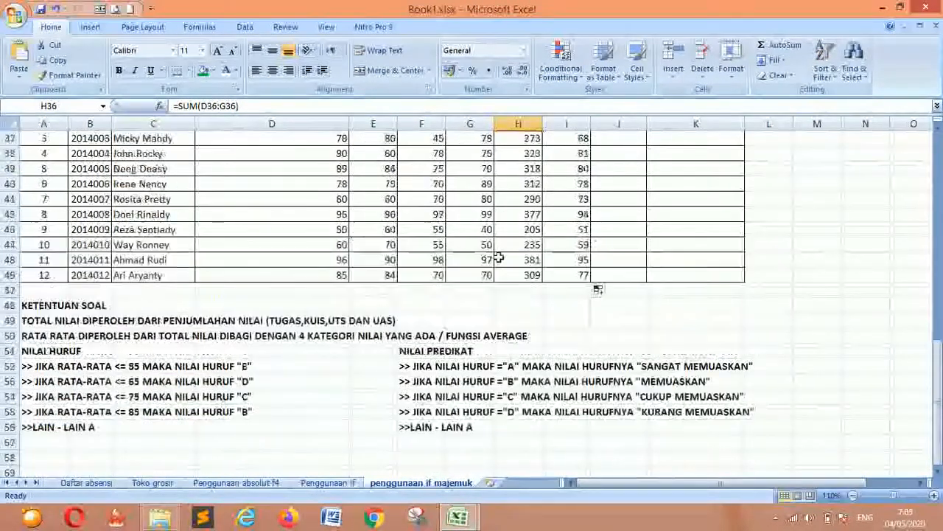
{"action": "scroll", "coordinate": [499, 257], "scroll_direction": "down", "scroll_amount": 1}
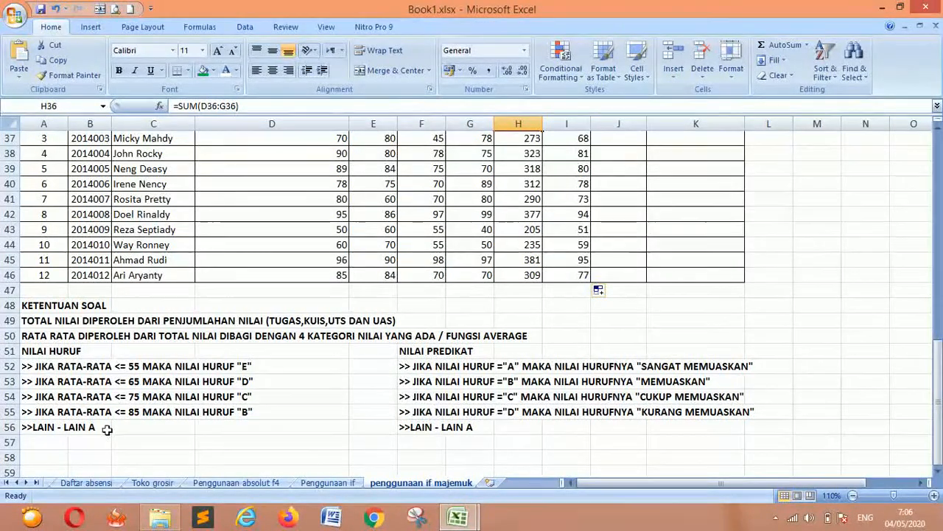
{"action": "scroll", "coordinate": [516, 312], "scroll_direction": "up", "scroll_amount": 2}
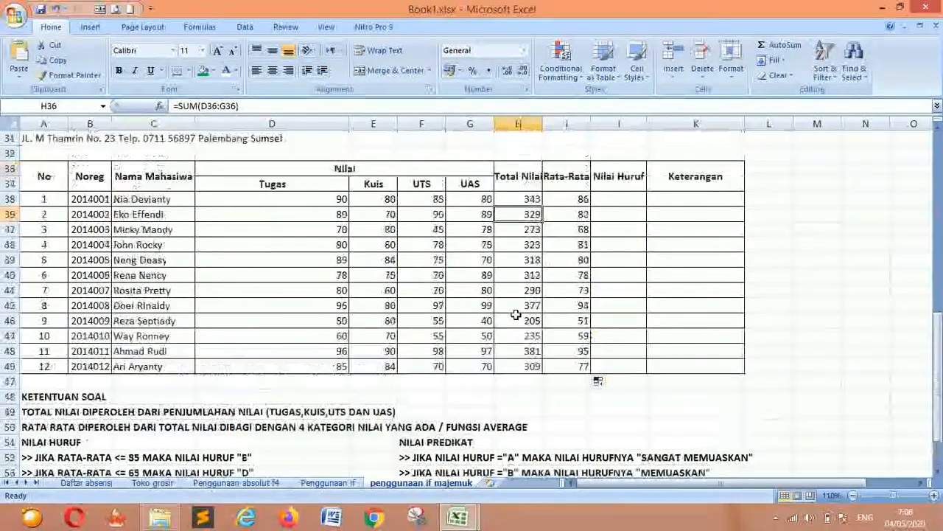
{"action": "scroll", "coordinate": [589, 218], "scroll_direction": "down", "scroll_amount": 1}
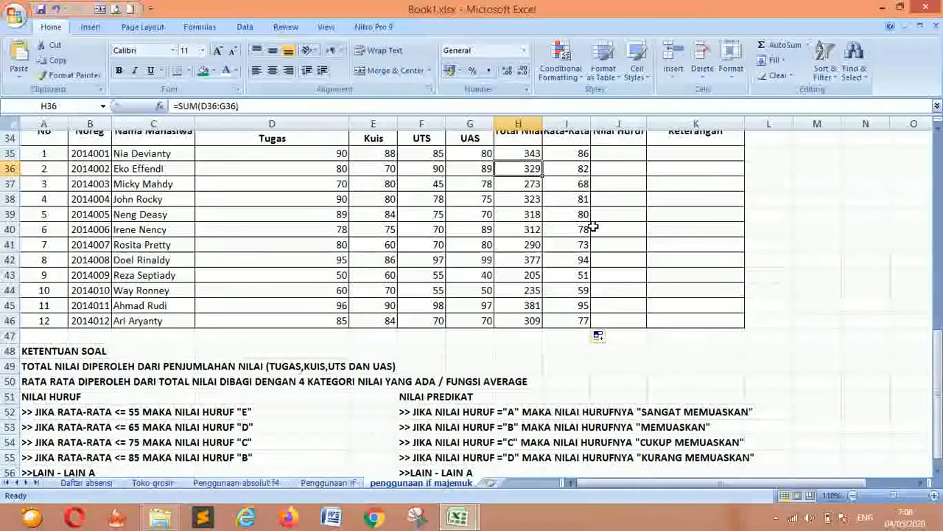
Start an IF formula in J35 that tests the average in I35 with the <= operator
{"action": "left_click", "coordinate": [611, 153]}
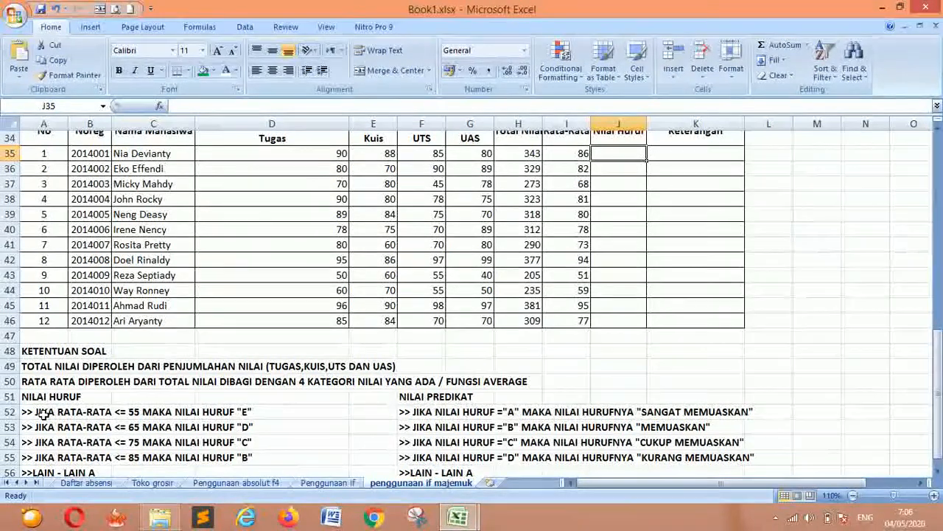
{"action": "type", "text": "=IF("}
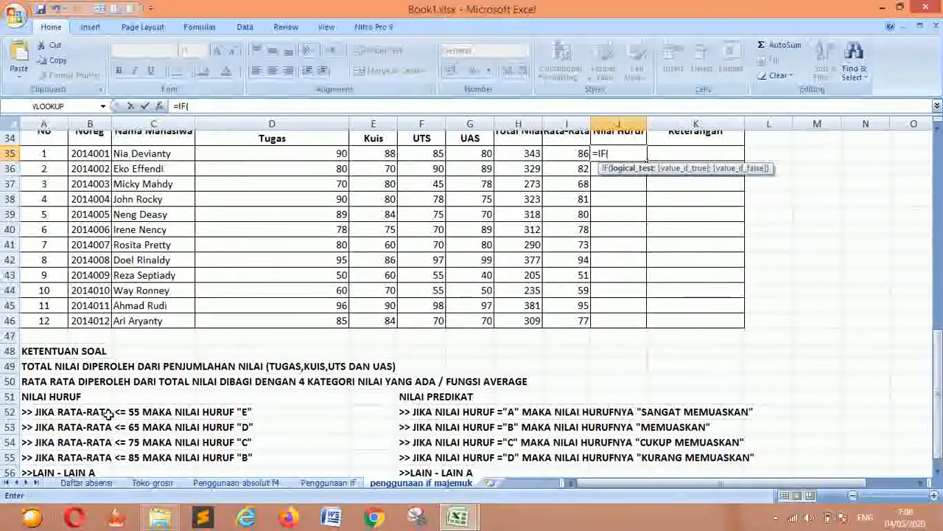
{"action": "left_click", "coordinate": [561, 153]}
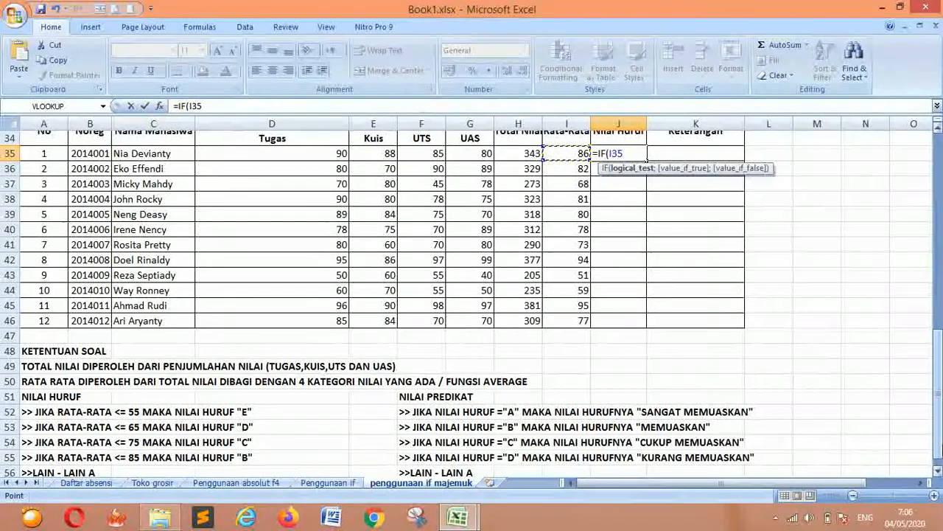
{"action": "type", "text": "<"}
{"action": "type", "text": "="}
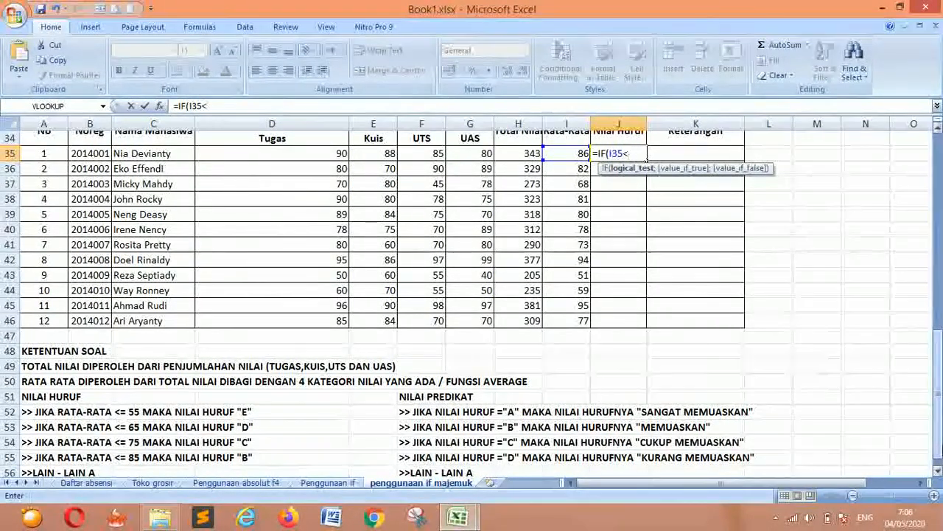
{"action": "key", "text": "BackSpace"}
{"action": "type", "text": "="}
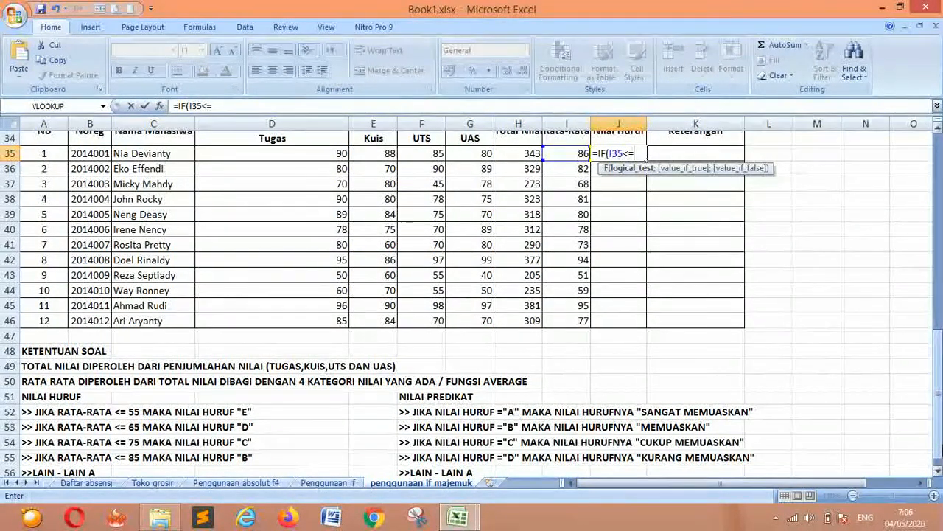
Complete the logical test in J35 with the number 55, without quotation marks
{"action": "type", "text": "55"}
{"action": "type", "text": "\""}
{"action": "key", "text": "BackSpace"}
{"action": "key", "text": "BackSpace"}
{"action": "key", "text": "BackSpace"}
{"action": "type", "text": "\"55"}
{"action": "key", "text": "BackSpace"}
{"action": "key", "text": "BackSpace"}
{"action": "key", "text": "BackSpace"}
{"action": "key", "text": "BackSpace"}
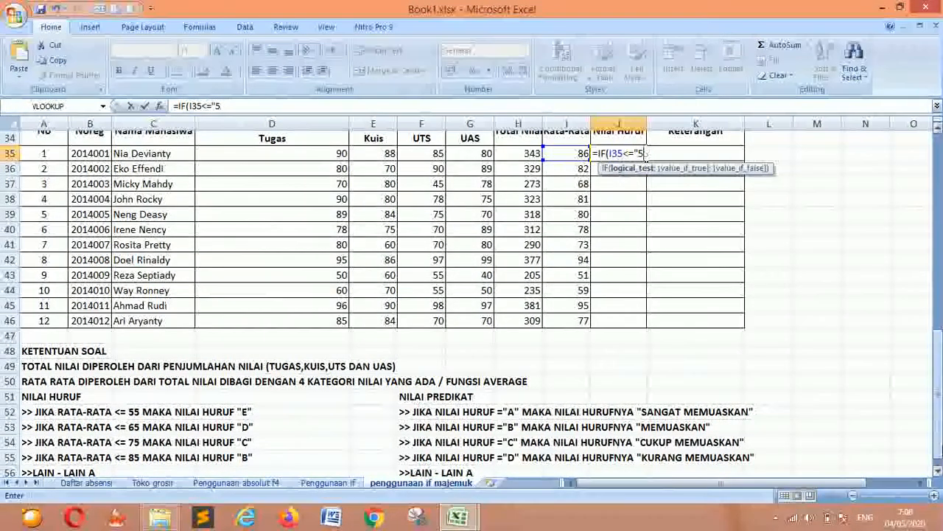
{"action": "type", "text": "55"}
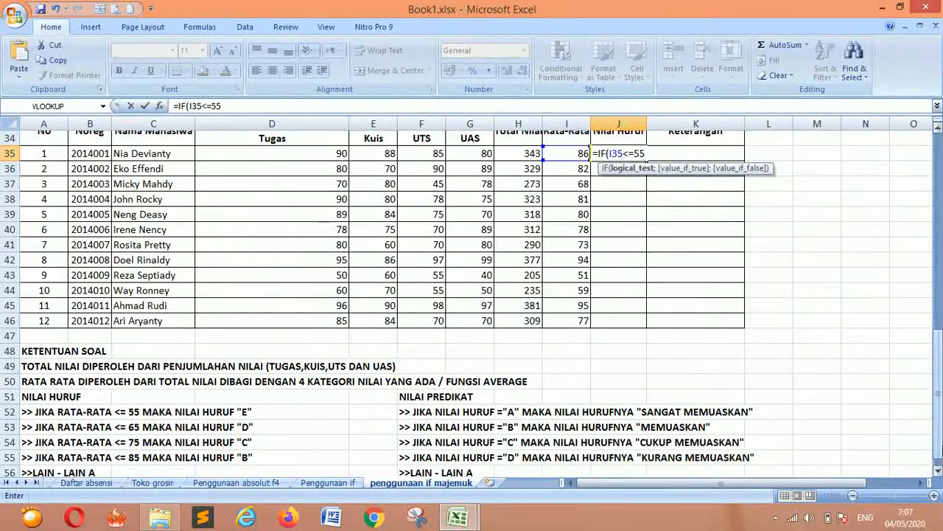
Finish the J35 formula as =IF(I35<=55;"E";"A") and enter it
{"action": "type", "text": ";"}
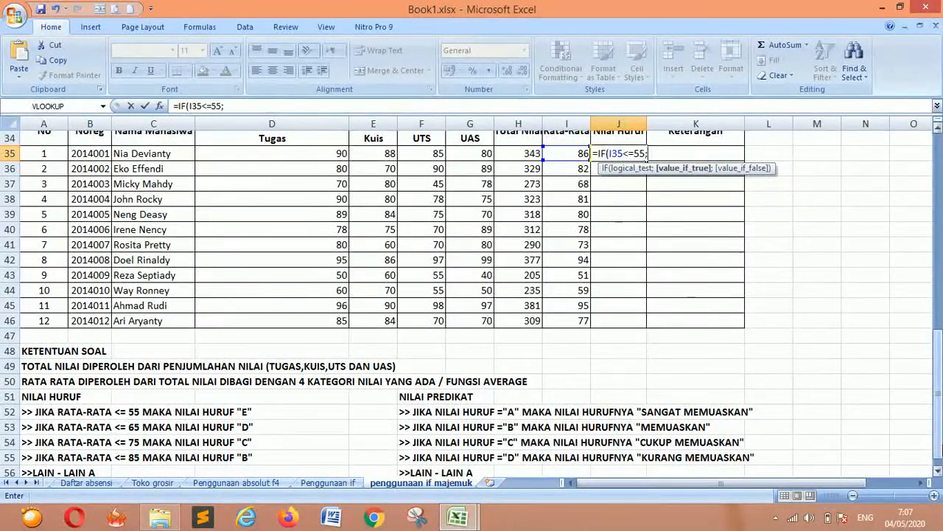
{"action": "type", "text": "\"E\""}
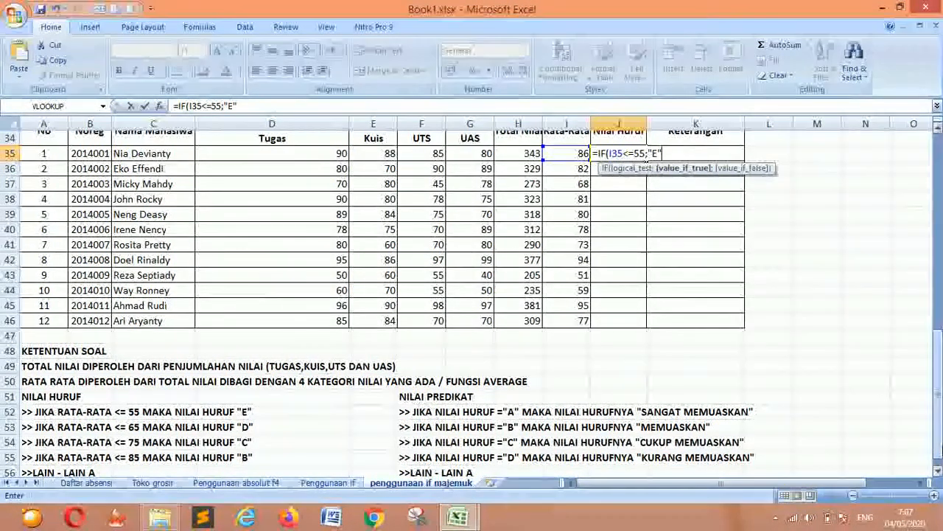
{"action": "type", "text": ";"}
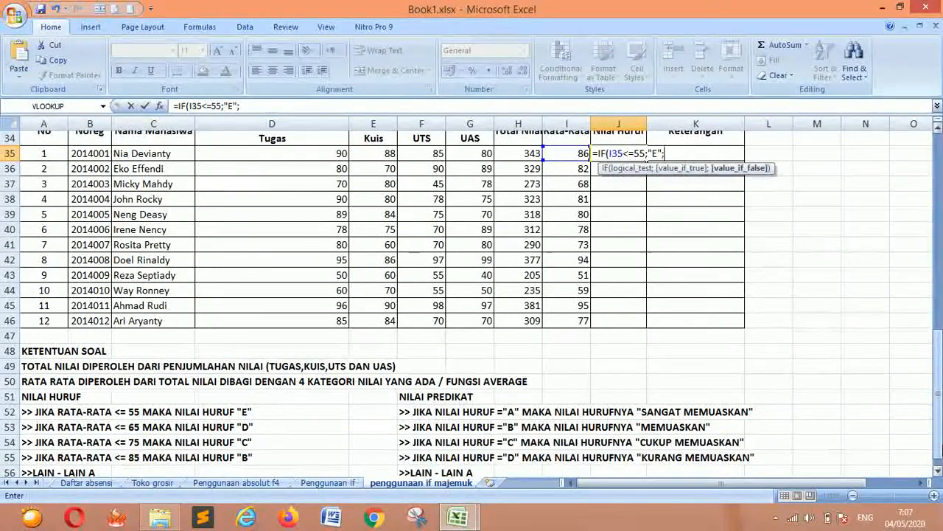
{"action": "type", "text": "A"}
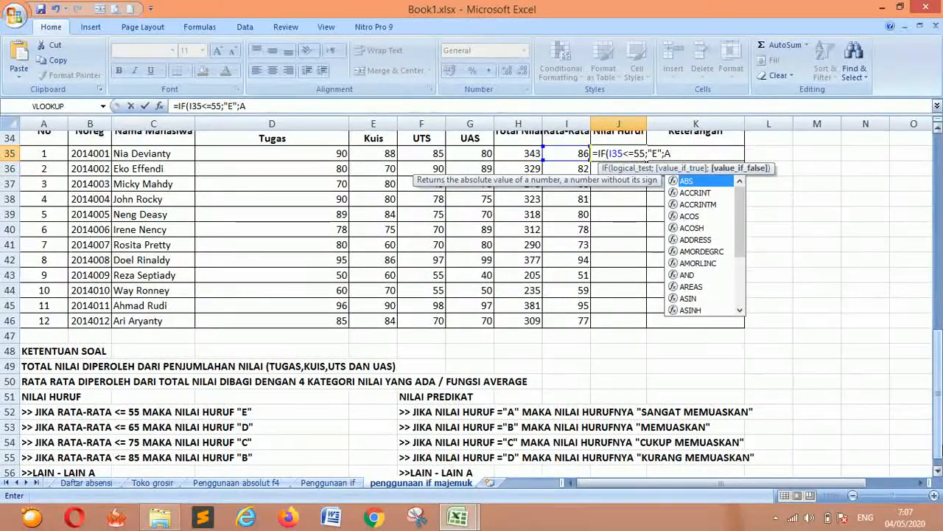
{"action": "key", "text": "BackSpace"}
{"action": "type", "text": "\""}
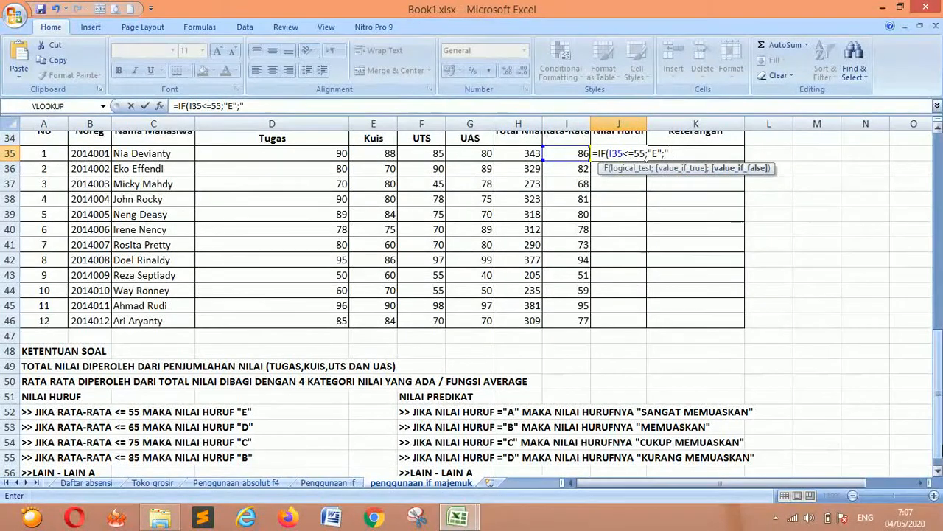
{"action": "type", "text": "A\")"}
{"action": "key", "text": "Return"}
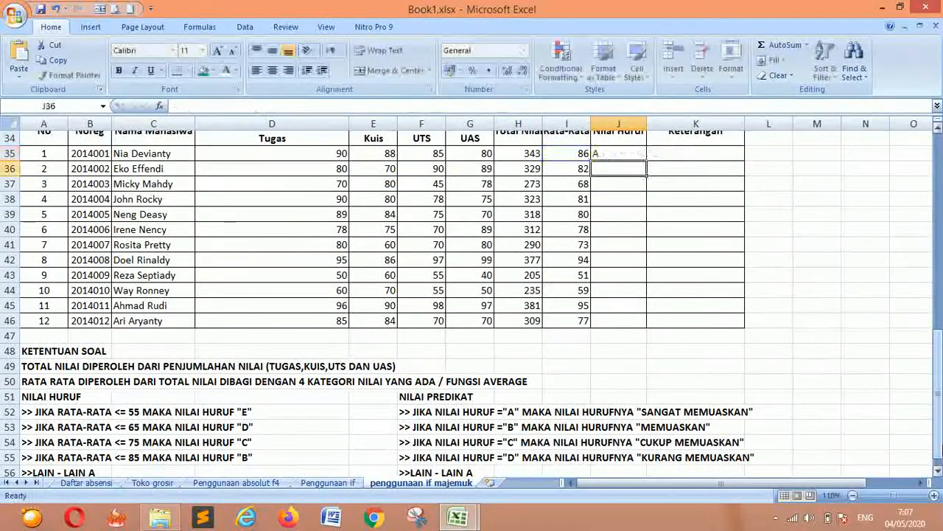
Reopen the J35 formula and remove the "A" fallback and closing bracket, keeping the last semicolon
{"action": "left_click", "coordinate": [618, 153]}
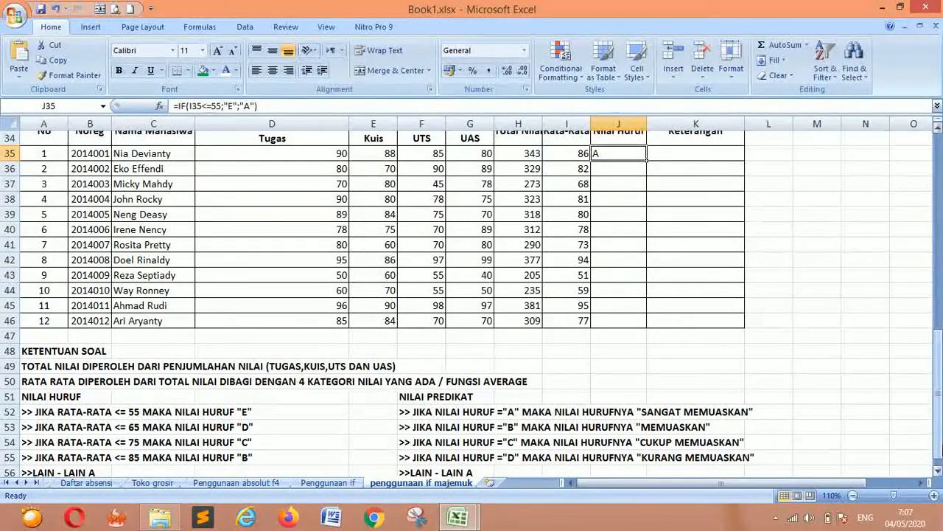
{"action": "key", "text": "F2"}
{"action": "key", "text": "BackSpace"}
{"action": "key", "text": "BackSpace"}
{"action": "key", "text": "BackSpace"}
{"action": "key", "text": "BackSpace"}
Duplicate the IF(I35<=55;"E"; segment at the end of the J35 formula as a second nested IF
{"action": "key", "text": "shift+Left"}
{"action": "key", "text": "shift+Left"}
{"action": "key", "text": "shift+Left"}
{"action": "key", "text": "shift+Left"}
{"action": "key", "text": "shift+Left"}
{"action": "key", "text": "shift+Left"}
{"action": "key", "text": "shift+Left"}
{"action": "key", "text": "shift+Left"}
{"action": "key", "text": "shift+Left"}
{"action": "key", "text": "shift+Left"}
{"action": "key", "text": "shift+Left"}
{"action": "key", "text": "shift+Left"}
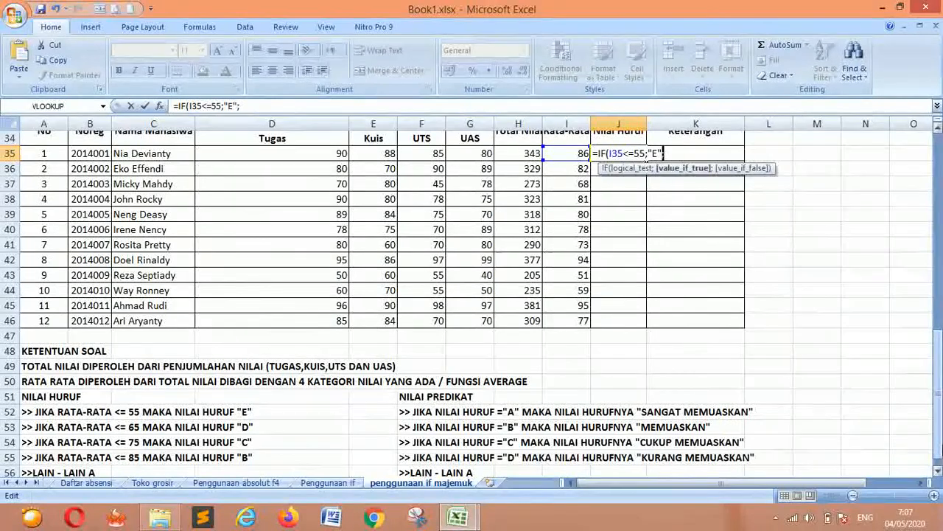
{"action": "key", "text": "shift+Left"}
{"action": "key", "text": "shift+Left"}
{"action": "key", "text": "shift+Left"}
{"action": "key", "text": "ctrl+c"}
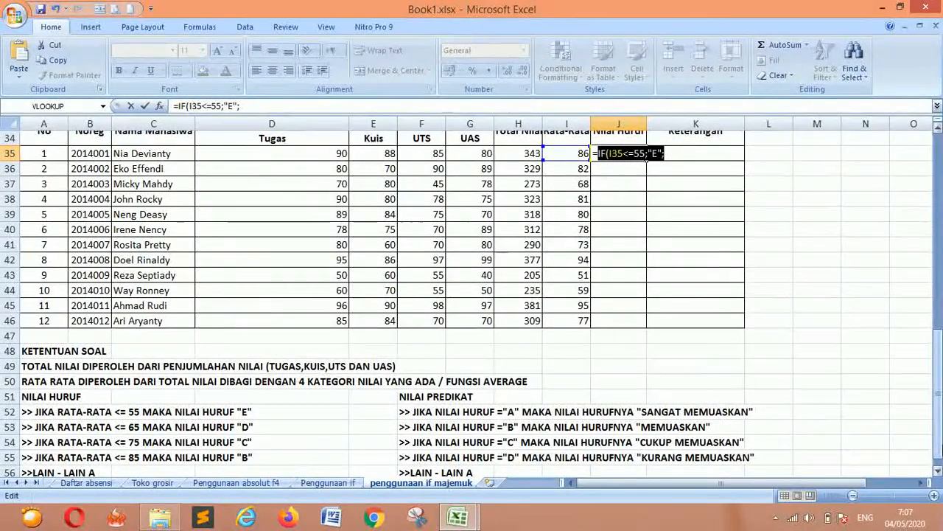
{"action": "key", "text": "Right"}
{"action": "key", "text": "Right"}
{"action": "key", "text": "Right"}
{"action": "key", "text": "Right"}
{"action": "key", "text": "Right"}
{"action": "key", "text": "Right"}
{"action": "key", "text": "End"}
{"action": "key", "text": "ctrl+v"}
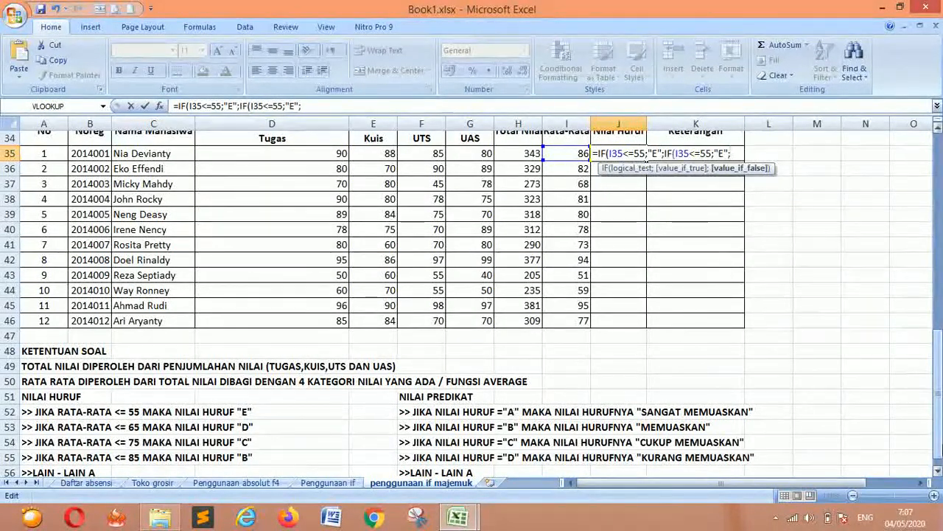
Change the second nested IF in J35 to test I35<=65 and return "D"
{"action": "key", "text": "Left"}
{"action": "key", "text": "Left"}
{"action": "key", "text": "Left"}
{"action": "key", "text": "Left"}
{"action": "key", "text": "Left"}
{"action": "key", "text": "Left"}
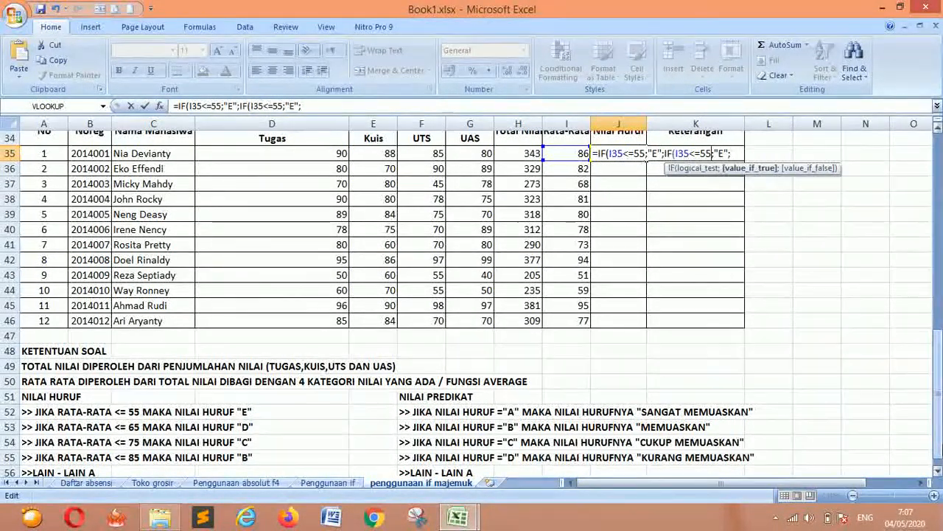
{"action": "key", "text": "BackSpace"}
{"action": "type", "text": "6"}
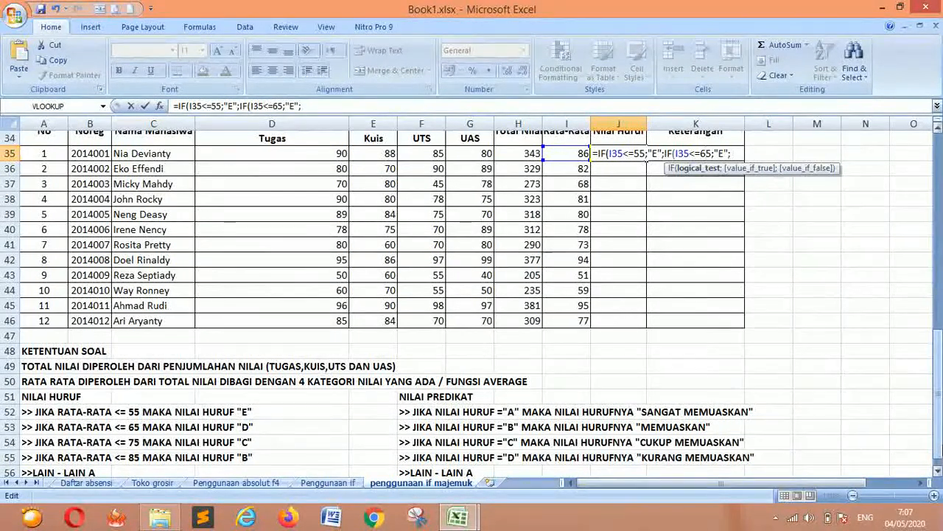
{"action": "key", "text": "Right"}
{"action": "key", "text": "Right"}
{"action": "key", "text": "Right"}
{"action": "key", "text": "Right"}
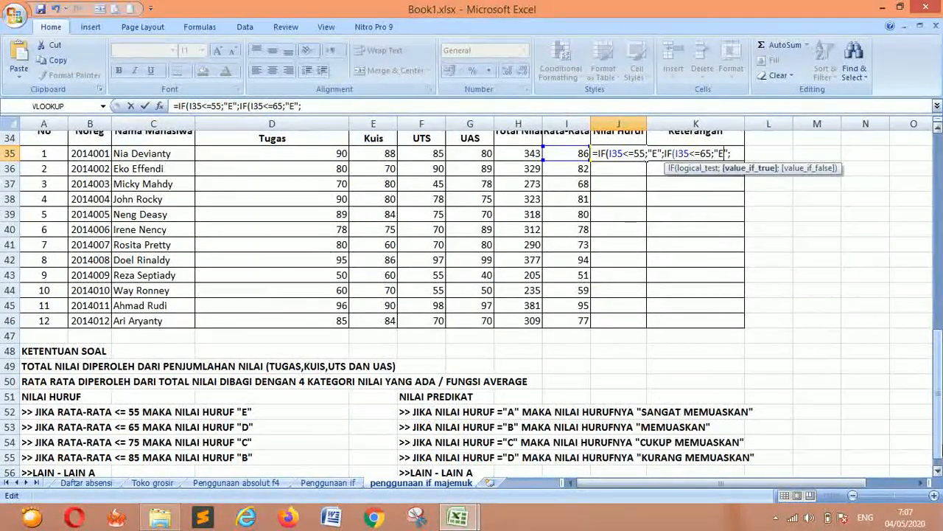
{"action": "key", "text": "BackSpace"}
{"action": "type", "text": "D"}
Append a third copy of the IF segment in J35 and adapt it to test I35<=75 and return "C"
{"action": "key", "text": "Right"}
{"action": "key", "text": "Right"}
{"action": "key", "text": "ctrl+v"}
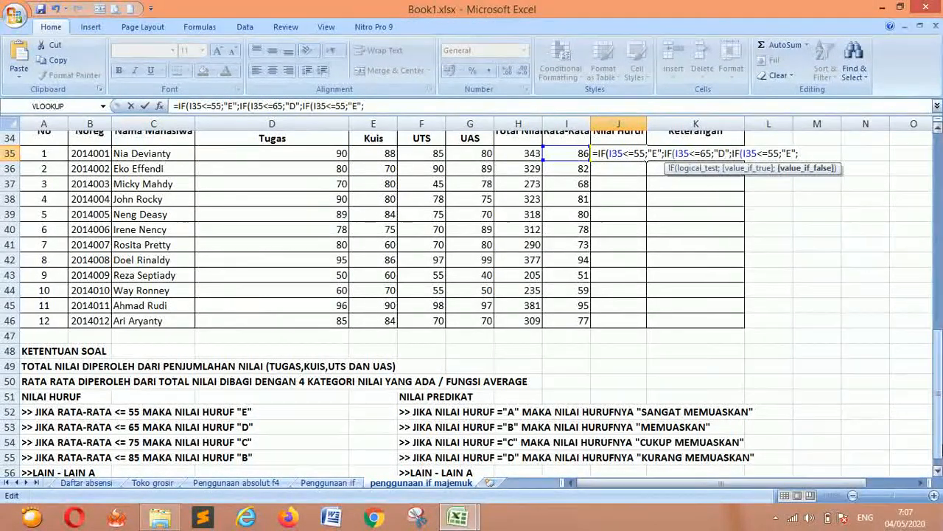
{"action": "key", "text": "Left"}
{"action": "key", "text": "Left"}
{"action": "key", "text": "Left"}
{"action": "key", "text": "Left"}
{"action": "key", "text": "Left"}
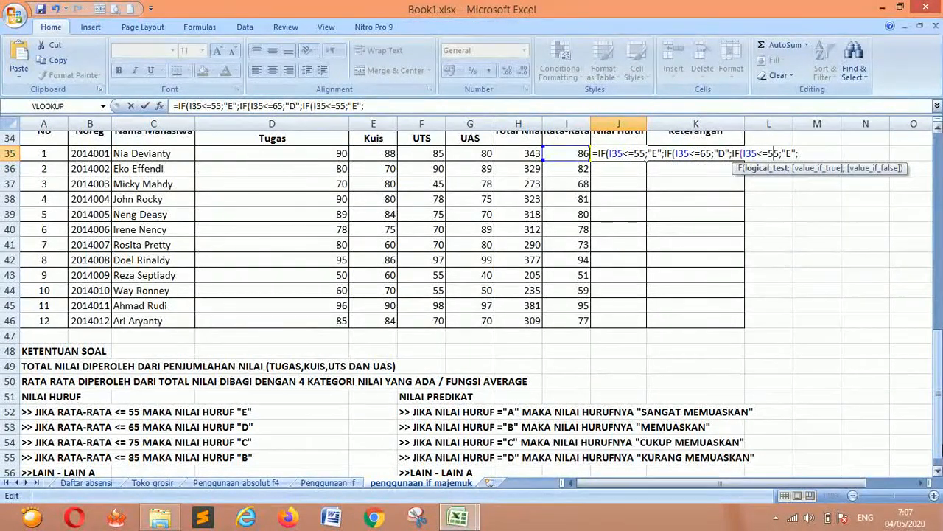
{"action": "key", "text": "Left"}
{"action": "key", "text": "BackSpace"}
{"action": "type", "text": "7"}
{"action": "key", "text": "Right"}
{"action": "key", "text": "Right"}
{"action": "key", "text": "Right"}
{"action": "key", "text": "Right"}
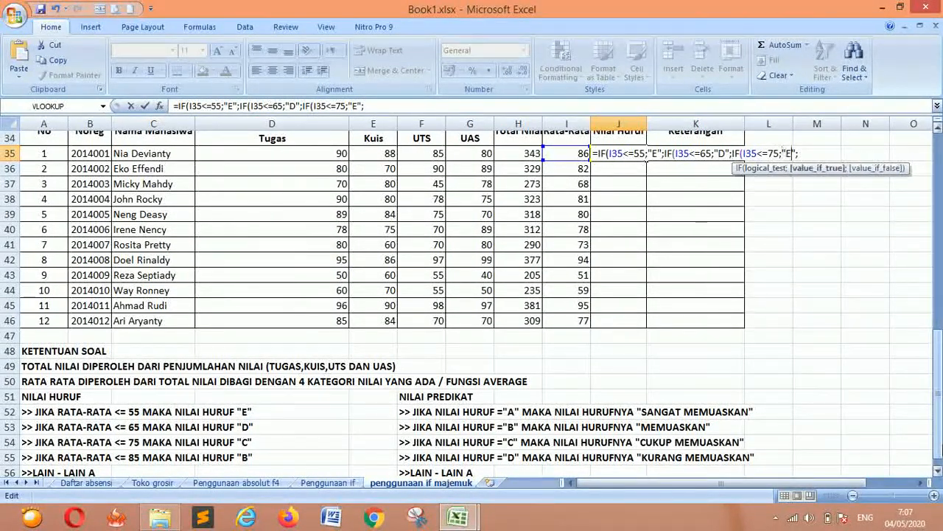
{"action": "key", "text": "BackSpace"}
Append a fourth copy of the IF segment in J35 and adapt it to test I35<=85 and return "B"
{"action": "key", "text": "Right"}
{"action": "key", "text": "Right"}
{"action": "key", "text": "ctrl+v"}
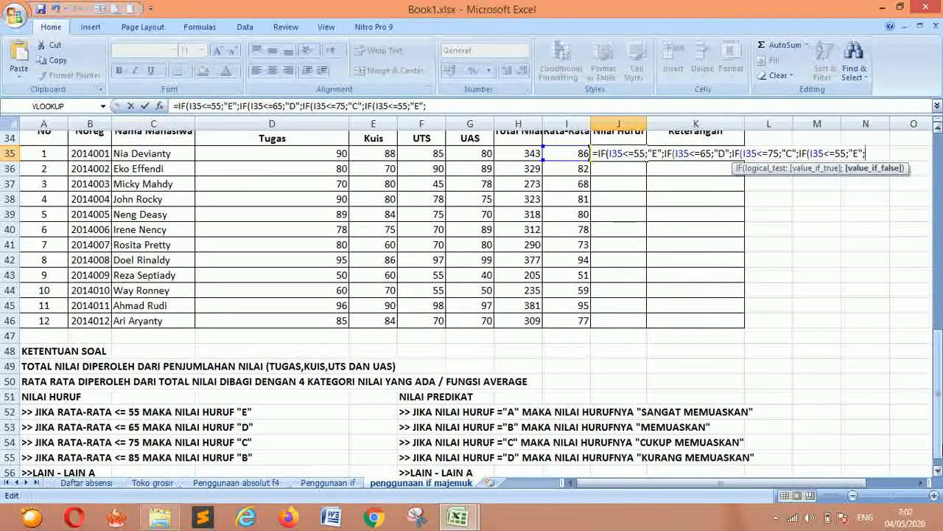
{"action": "key", "text": "Left"}
{"action": "key", "text": "Left"}
{"action": "key", "text": "Left"}
{"action": "key", "text": "Left"}
{"action": "key", "text": "Left"}
{"action": "key", "text": "Left"}
{"action": "key", "text": "BackSpace"}
{"action": "type", "text": "8"}
{"action": "key", "text": "Right"}
{"action": "key", "text": "Right"}
{"action": "key", "text": "Right"}
{"action": "key", "text": "Right"}
{"action": "key", "text": "BackSpace"}
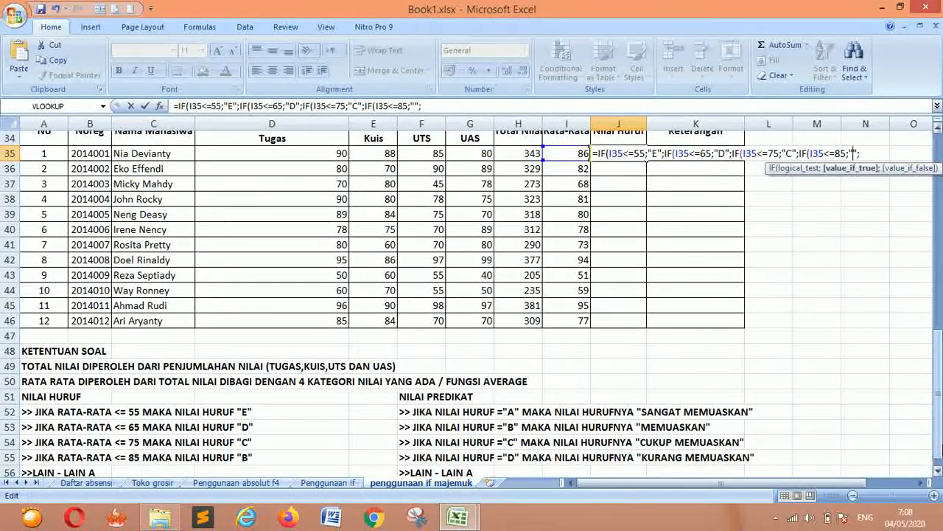
{"action": "type", "text": "B"}
Add "A" as the final fallback in J35, close all four nested IFs with brackets, and enter the formula
{"action": "key", "text": "Right"}
{"action": "key", "text": "Right"}
{"action": "type", "text": "\"A"}
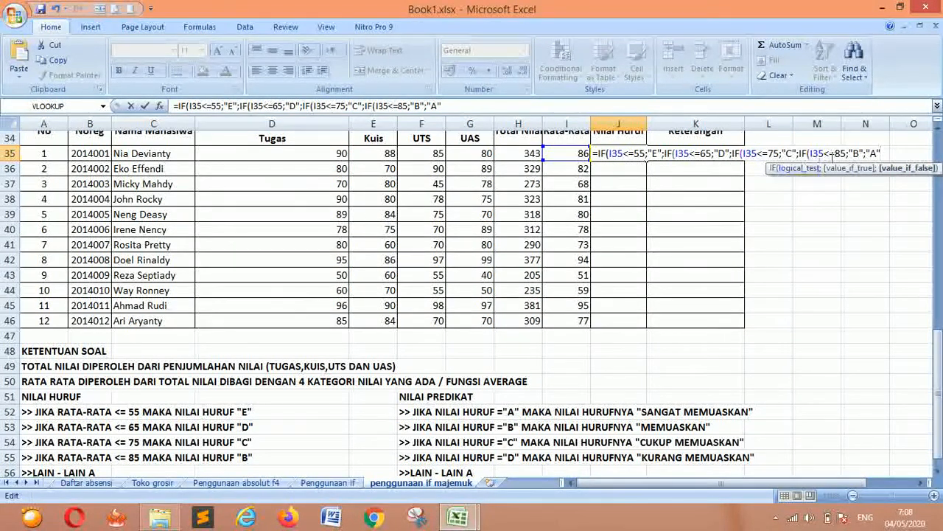
{"action": "type", "text": ")))"}
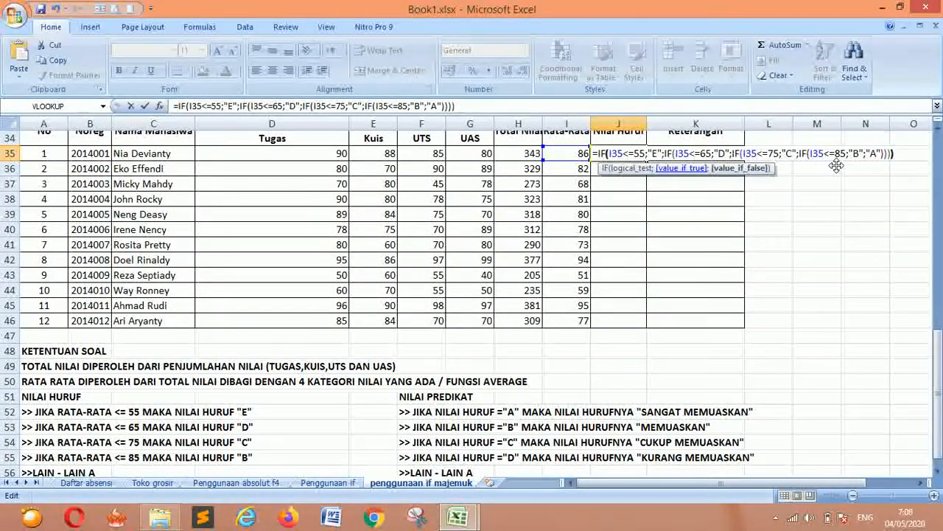
{"action": "key", "text": "Return"}
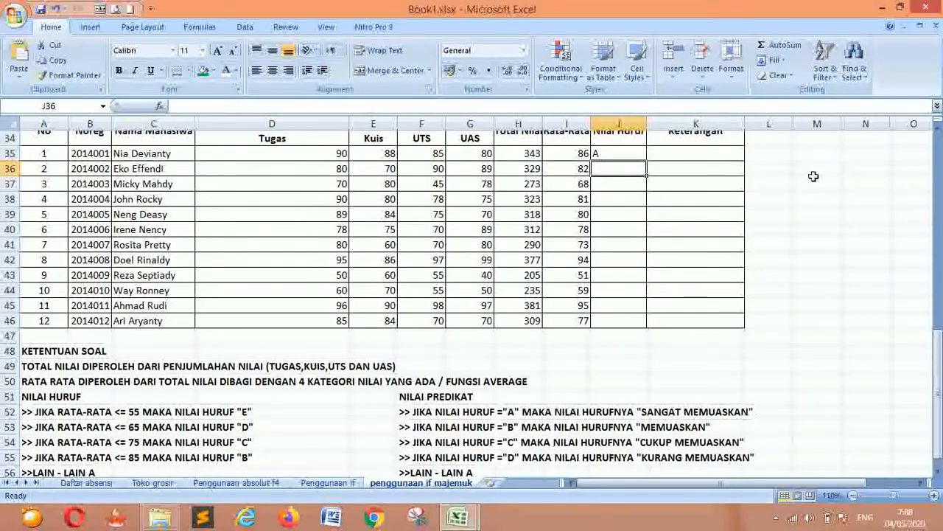
Check the letter grade in J35 against the average in I35 and the NILAI HURUF rules
{"action": "scroll", "coordinate": [538, 181], "scroll_direction": "up", "scroll_amount": 1}
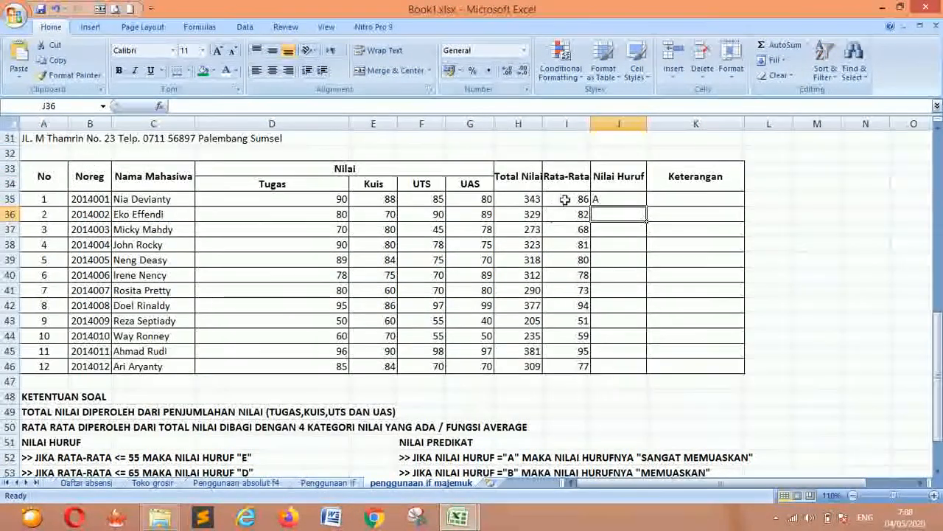
{"action": "scroll", "coordinate": [566, 199], "scroll_direction": "down", "scroll_amount": 1}
{"action": "scroll", "coordinate": [566, 199], "scroll_direction": "down", "scroll_amount": 1}
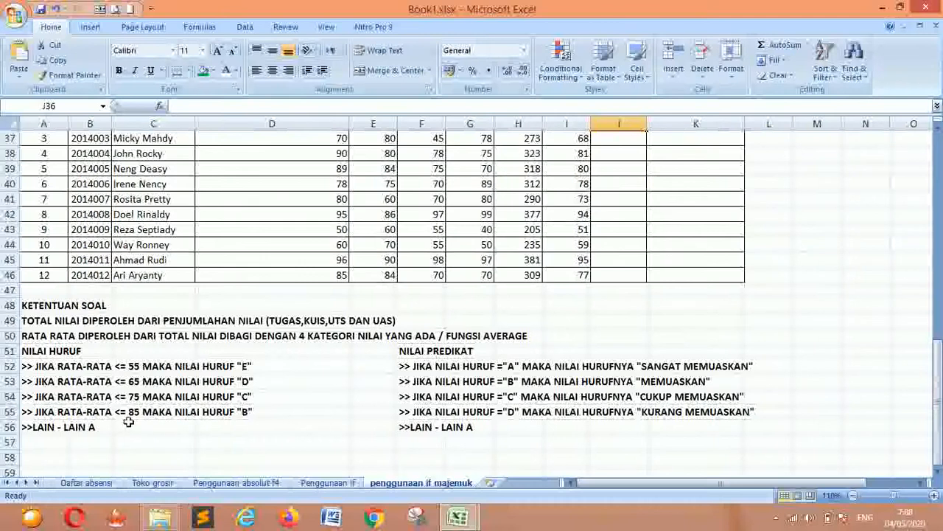
Fill the nested IF formula from J35 down through J46 to grade all the students
{"action": "scroll", "coordinate": [326, 443], "scroll_direction": "up", "scroll_amount": 1}
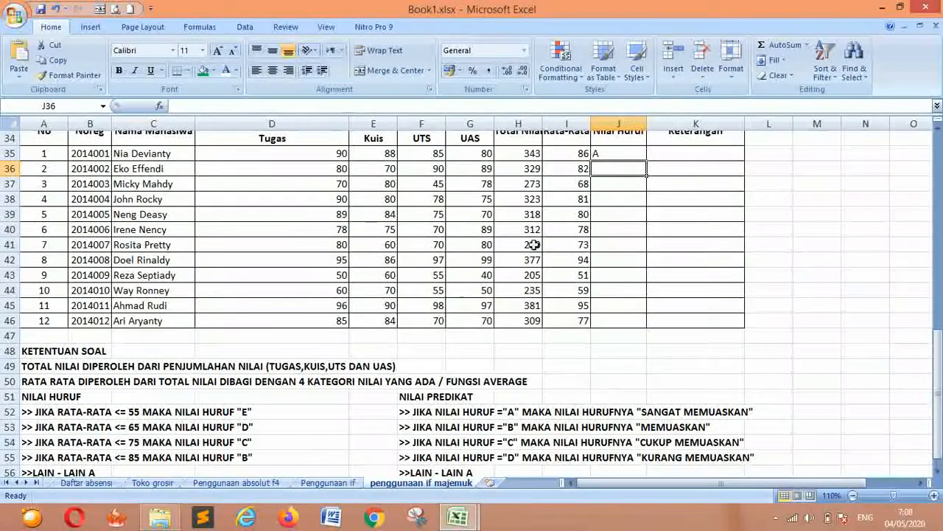
{"action": "left_click", "coordinate": [619, 153]}
{"action": "left_click_drag", "start_coordinate": [646, 161], "coordinate": [640, 322]}
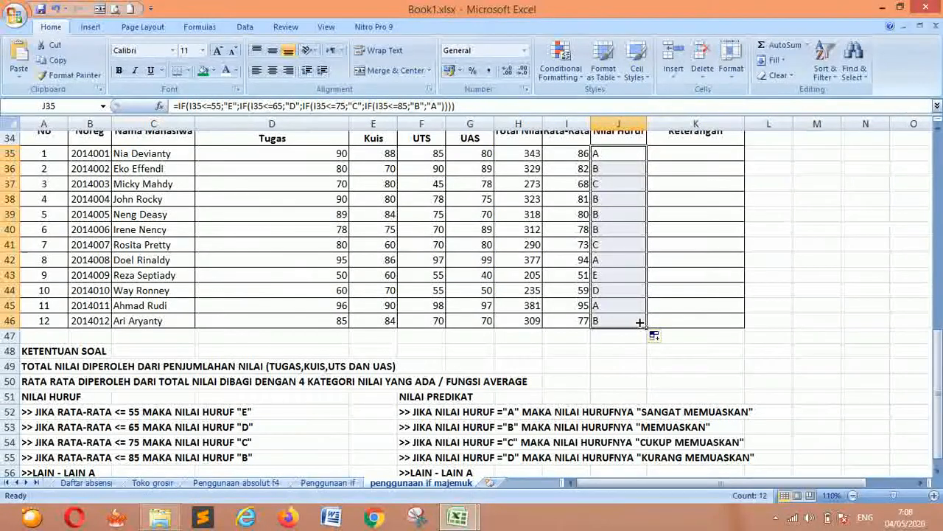
Check the filled letter grades in J43 and J44 against their averages and the NILAI HURUF rules
{"action": "left_click", "coordinate": [615, 179]}
{"action": "left_click", "coordinate": [600, 274]}
{"action": "left_click", "coordinate": [11, 275]}
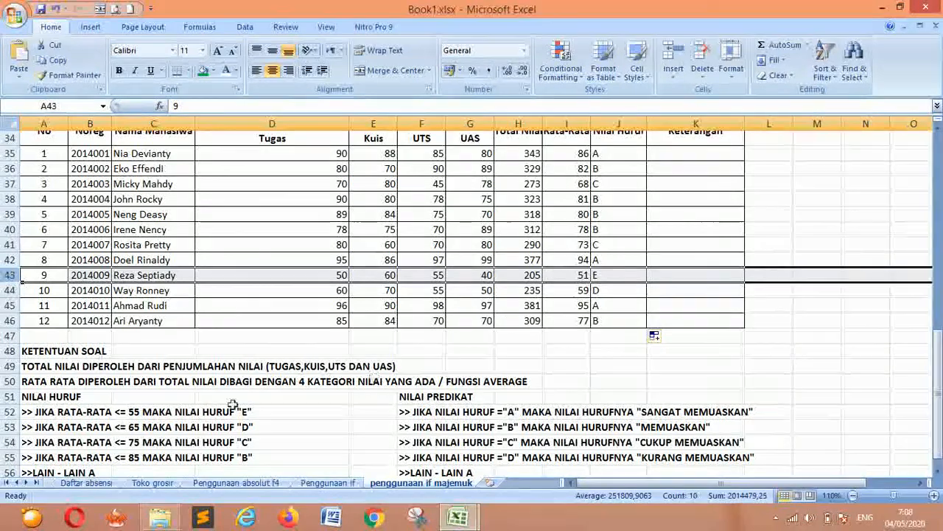
{"action": "left_click", "coordinate": [609, 274]}
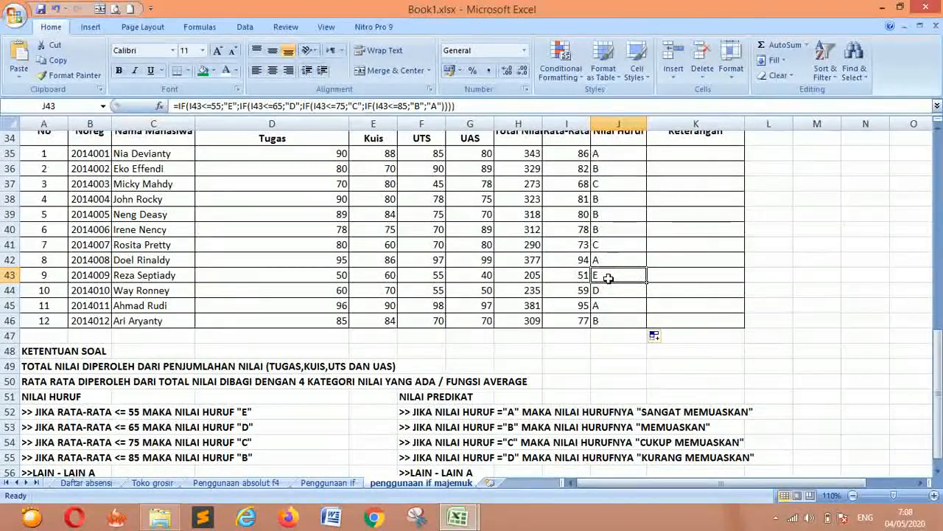
{"action": "left_click", "coordinate": [609, 290]}
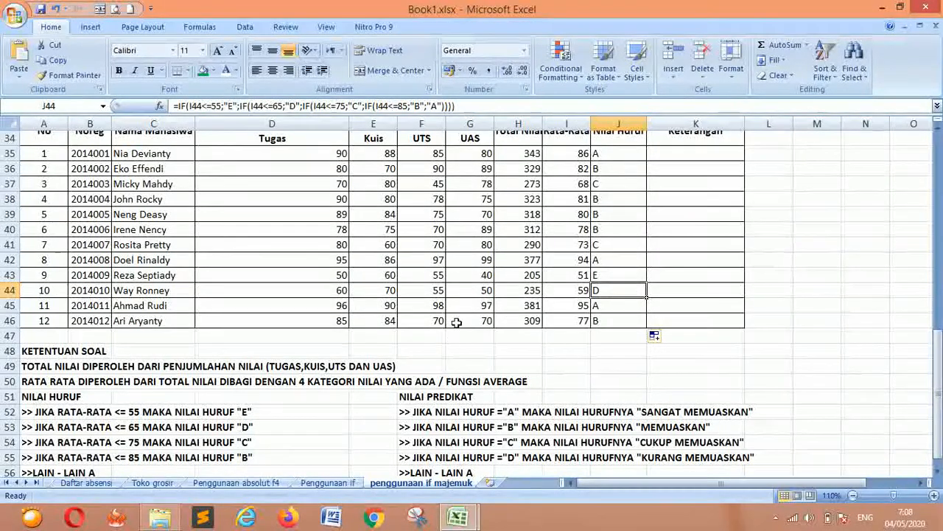
Replace the NILAI PREDIKAT heading in F51 with KETERANGAN
{"action": "scroll", "coordinate": [469, 188], "scroll_direction": "up", "scroll_amount": 3}
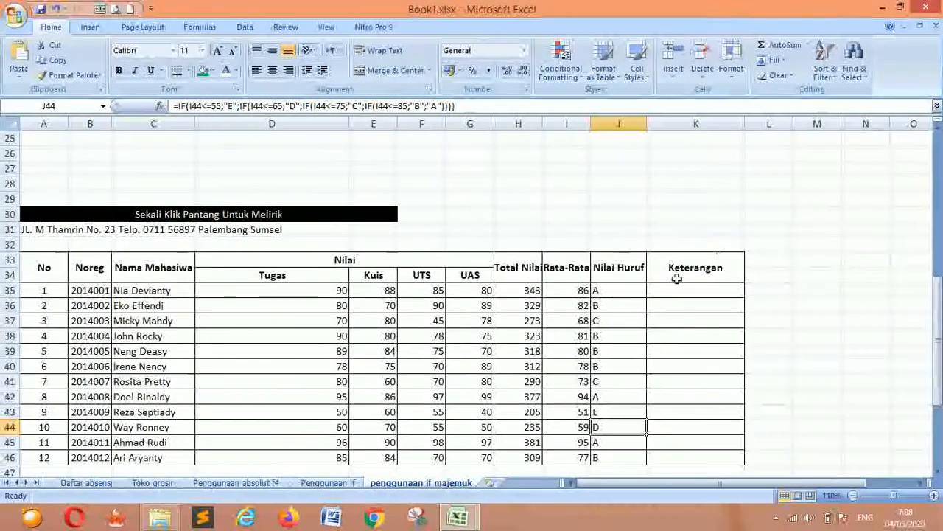
{"action": "scroll", "coordinate": [685, 258], "scroll_direction": "down", "scroll_amount": 3}
{"action": "scroll", "coordinate": [708, 232], "scroll_direction": "up", "scroll_amount": 2}
{"action": "scroll", "coordinate": [685, 204], "scroll_direction": "down", "scroll_amount": 4}
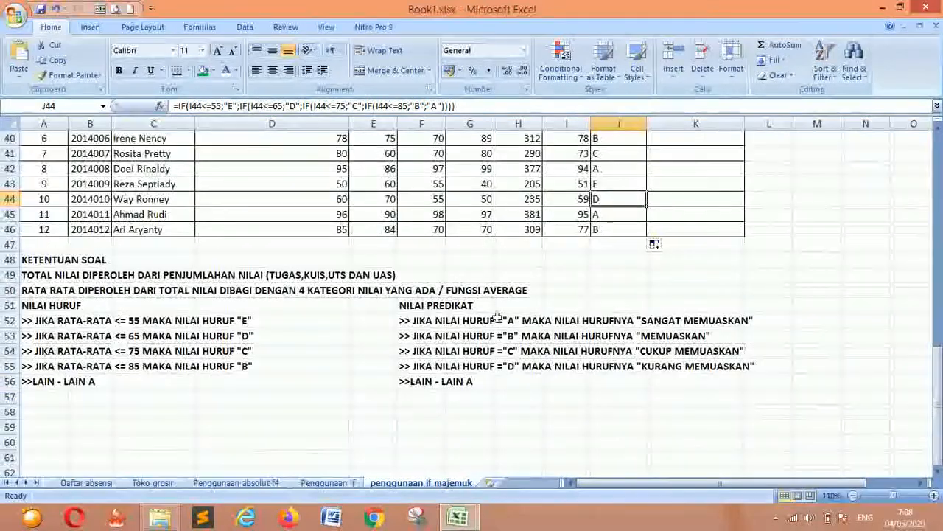
{"action": "left_click", "coordinate": [430, 305]}
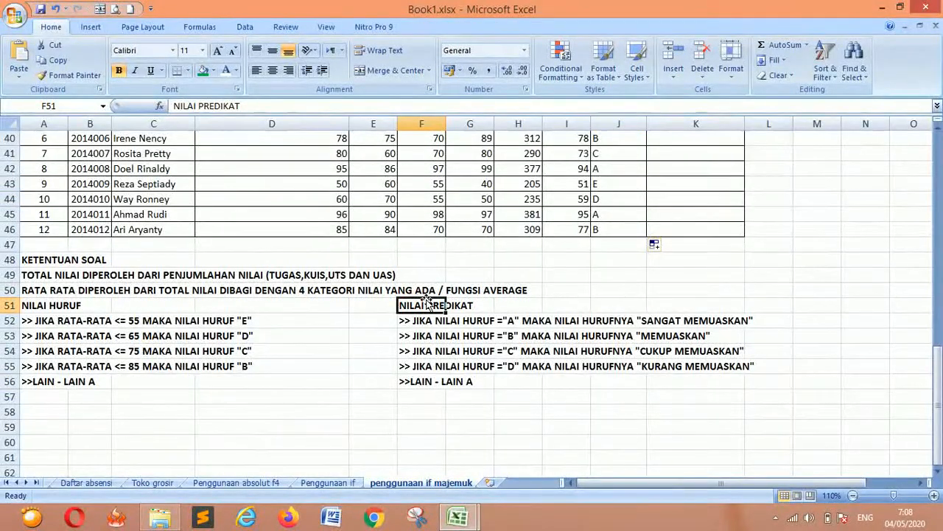
{"action": "type", "text": "KET"}
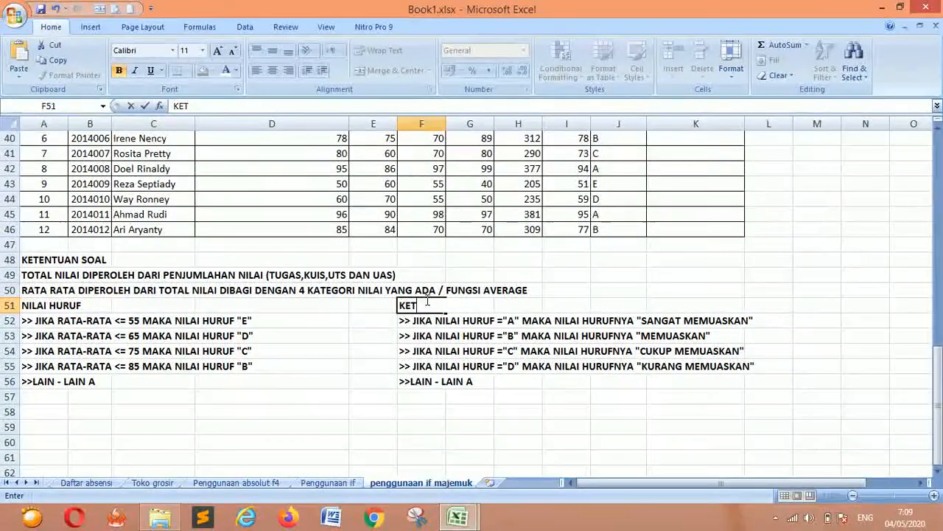
{"action": "type", "text": "ERANGAN"}
{"action": "key", "text": "Return"}
Replace "NILAI HURUFNYA" with "KETERANGANNYA" in the "A" rule in F52
{"action": "scroll", "coordinate": [427, 298], "scroll_direction": "up", "scroll_amount": 3}
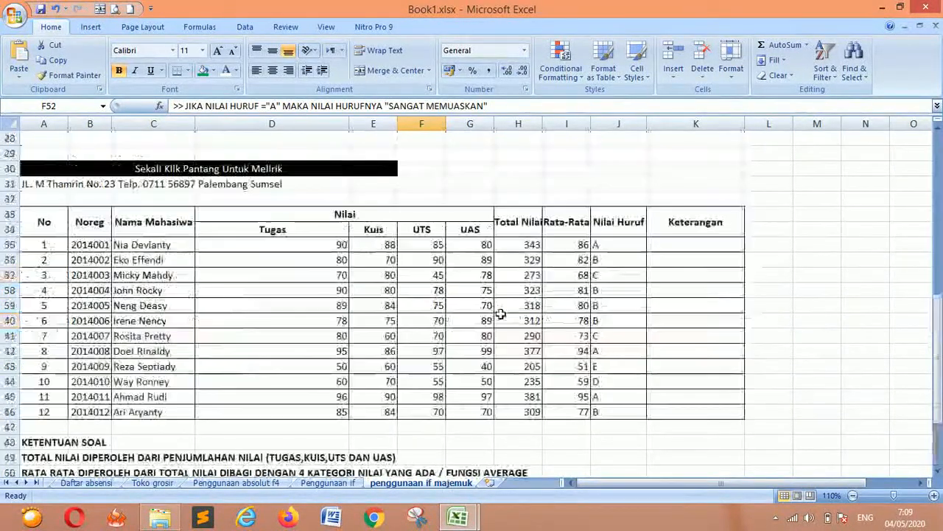
{"action": "scroll", "coordinate": [533, 320], "scroll_direction": "down", "scroll_amount": 3}
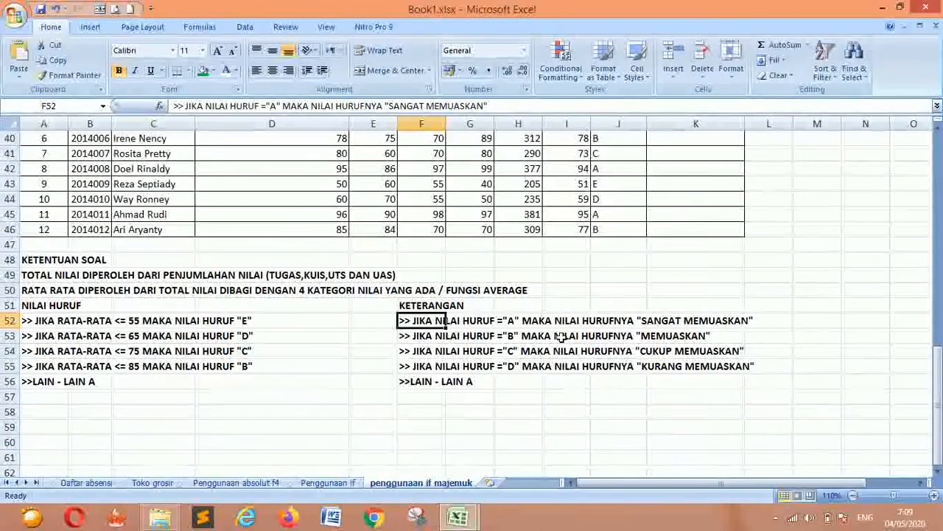
{"action": "double_click", "coordinate": [451, 326]}
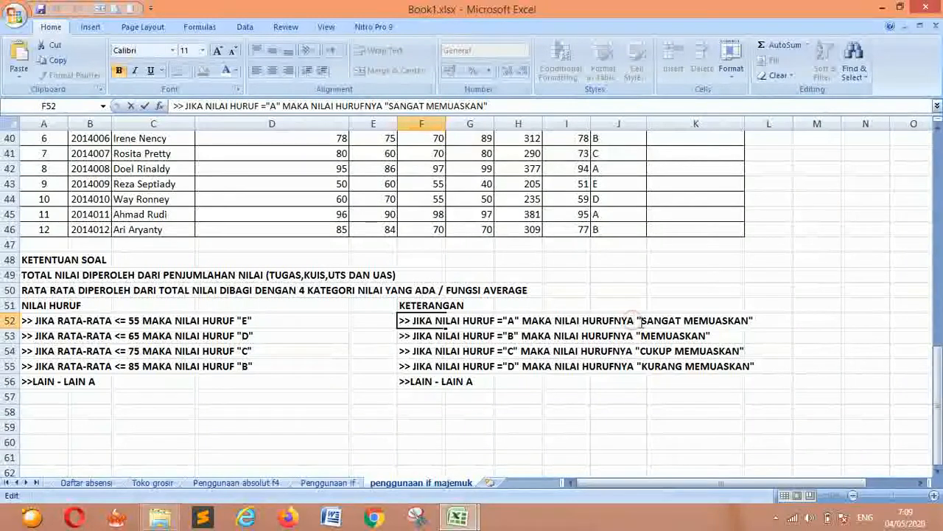
{"action": "key", "text": "BackSpace"}
{"action": "key", "text": "BackSpace"}
{"action": "key", "text": "BackSpace"}
{"action": "key", "text": "BackSpace"}
{"action": "key", "text": "BackSpace"}
{"action": "key", "text": "BackSpace"}
{"action": "key", "text": "BackSpace"}
{"action": "key", "text": "BackSpace"}
{"action": "key", "text": "BackSpace"}
{"action": "key", "text": "BackSpace"}
{"action": "key", "text": "BackSpace"}
{"action": "key", "text": "BackSpace"}
{"action": "key", "text": "BackSpace"}
{"action": "key", "text": "BackSpace"}
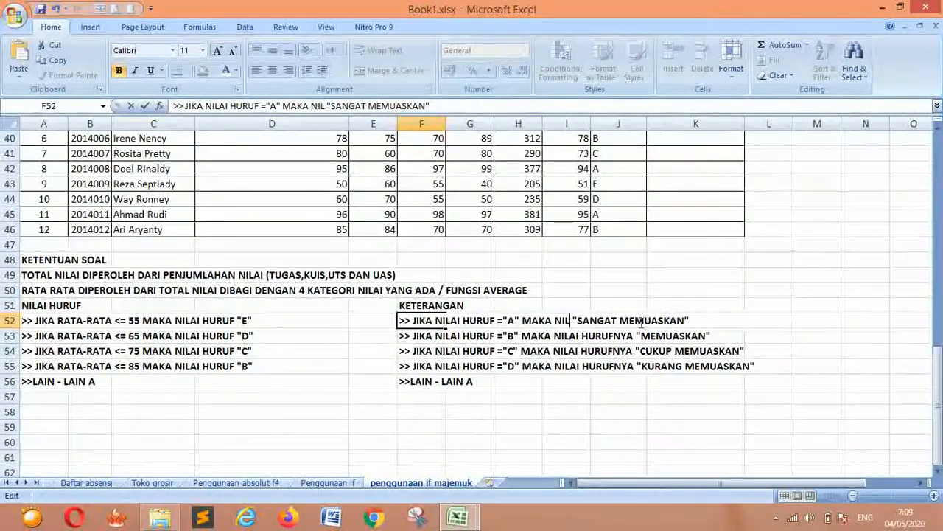
{"action": "type", "text": "KETERANGANN"}
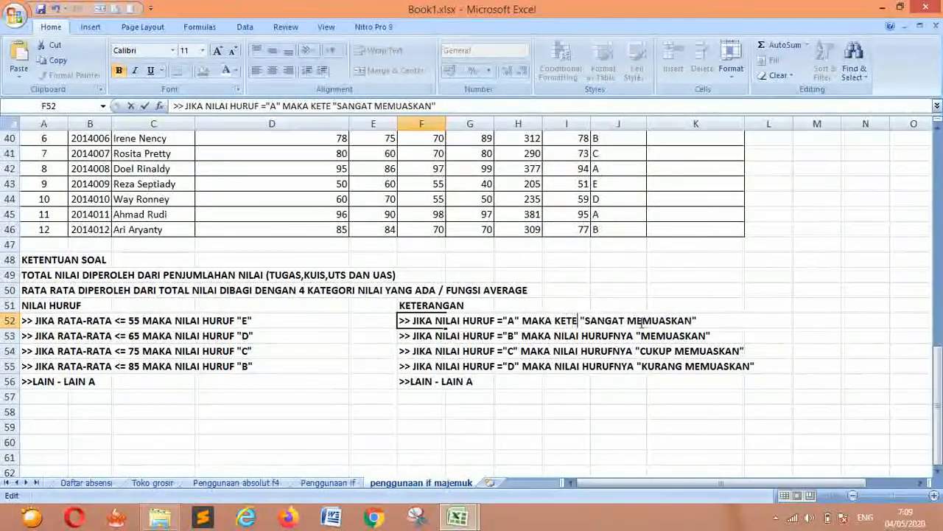
{"action": "type", "text": "YA"}
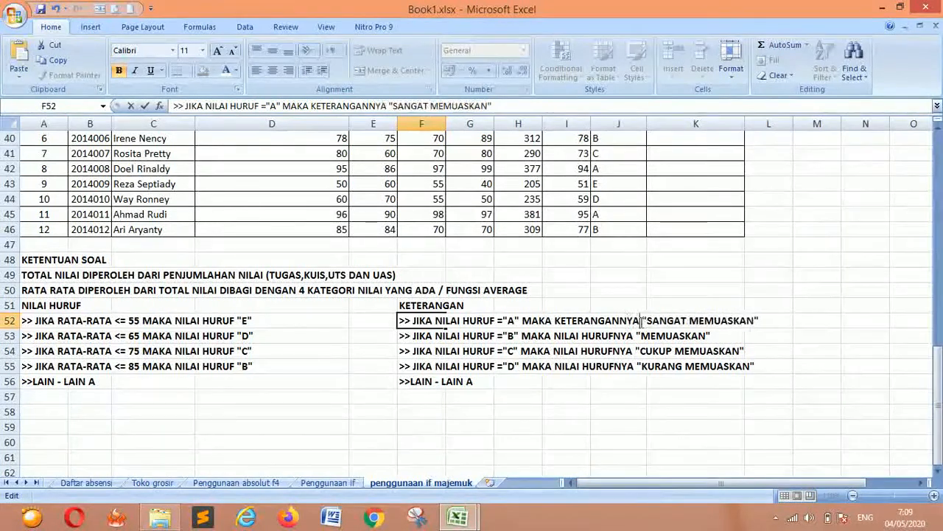
Copy the word "KETERANGANNYA" from the rule text in F52 and enter the edited cell
{"action": "key", "text": "shift+Left"}
{"action": "key", "text": "shift+Left"}
{"action": "key", "text": "shift+Left"}
{"action": "key", "text": "shift+Left"}
{"action": "key", "text": "shift+Left"}
{"action": "key", "text": "shift+Left"}
{"action": "key", "text": "shift+Left"}
{"action": "key", "text": "shift+Left"}
{"action": "key", "text": "shift+Left"}
{"action": "key", "text": "shift+Left"}
{"action": "key", "text": "shift+Left"}
{"action": "key", "text": "shift+Left"}
{"action": "key", "text": "ctrl+c"}
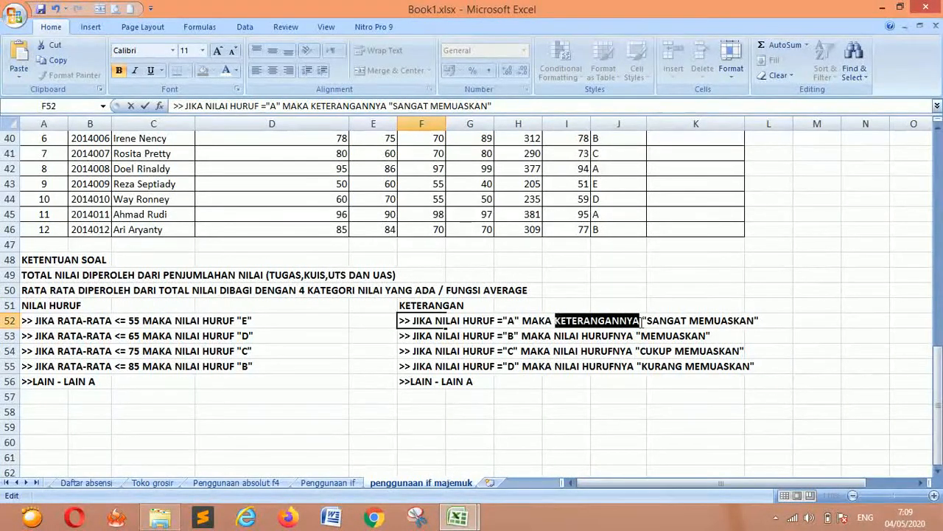
{"action": "key", "text": "Return"}
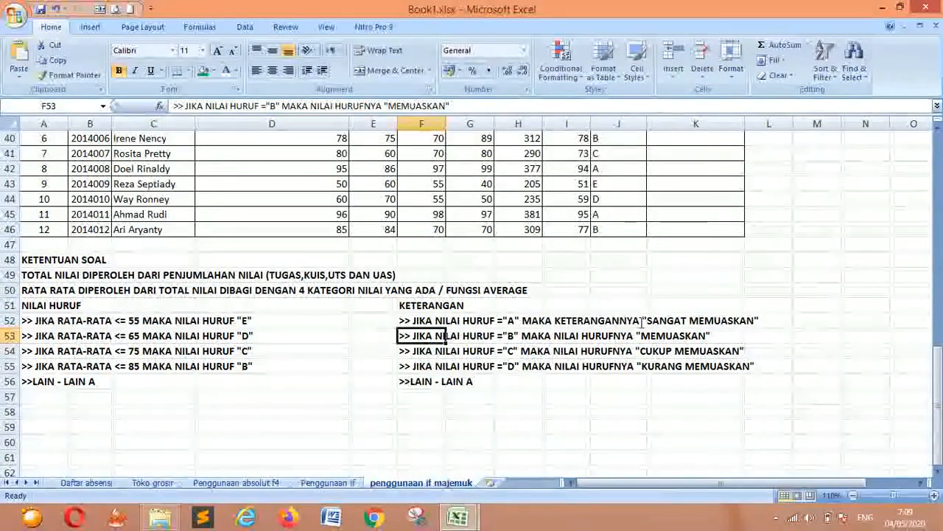
Replace "NILAI HURUFNYA" in the "B" rule in F53 with the copied "KETERANGANNYA"
{"action": "key", "text": "F2"}
{"action": "key", "text": "Left"}
{"action": "key", "text": "Left"}
{"action": "key", "text": "Left"}
{"action": "key", "text": "Left"}
{"action": "key", "text": "Left"}
{"action": "key", "text": "Left"}
{"action": "key", "text": "Left"}
{"action": "key", "text": "Left"}
{"action": "key", "text": "Left"}
{"action": "key", "text": "Left"}
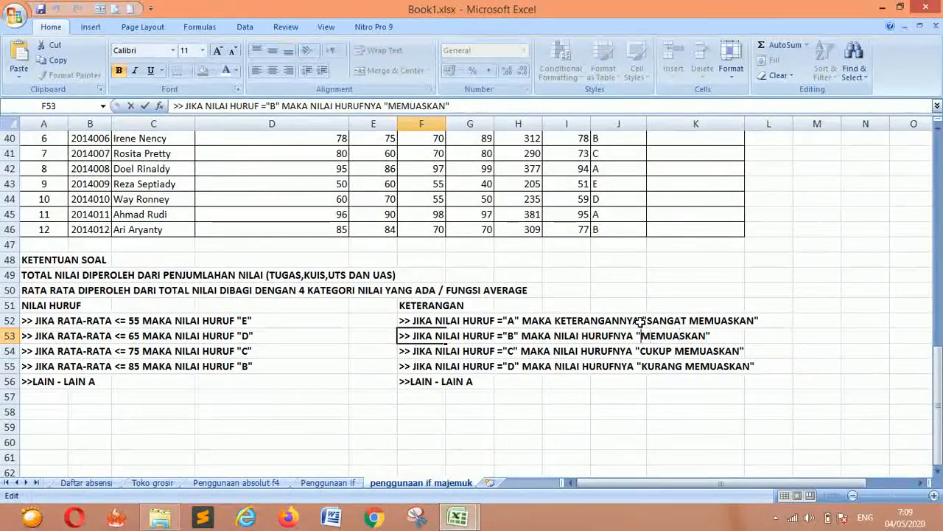
{"action": "key", "text": "shift+Left"}
{"action": "key", "text": "shift+Left"}
{"action": "key", "text": "shift+Left"}
{"action": "key", "text": "shift+Left"}
{"action": "key", "text": "shift+Left"}
{"action": "key", "text": "shift+Left"}
{"action": "key", "text": "shift+Left"}
{"action": "key", "text": "shift+Left"}
{"action": "key", "text": "shift+Left"}
{"action": "key", "text": "shift+Left"}
{"action": "key", "text": "shift+Left"}
{"action": "key", "text": "shift+Left"}
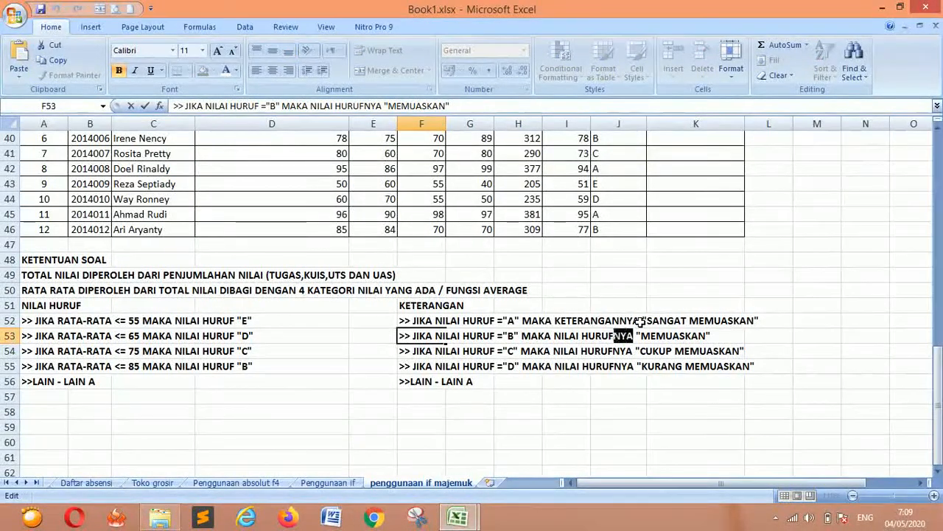
{"action": "key", "text": "ctrl+v"}
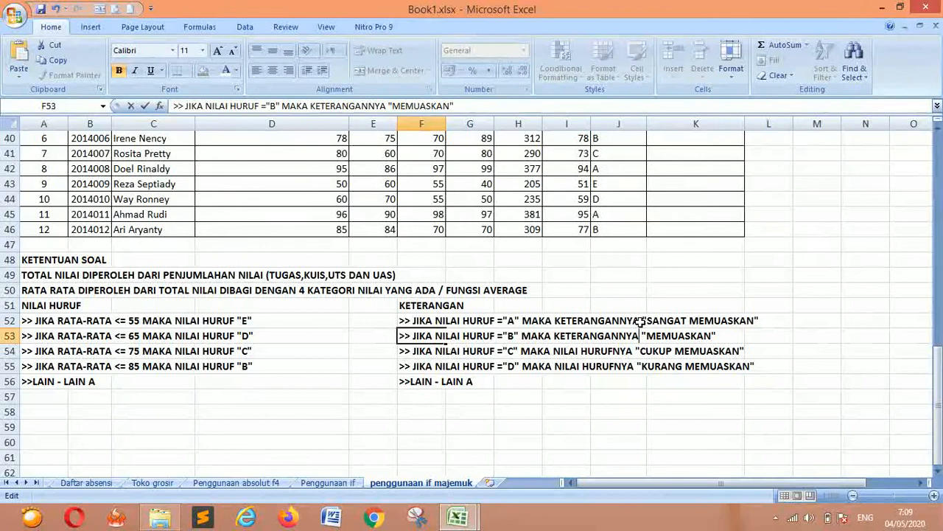
{"action": "key", "text": "Return"}
Change "NILAI HURUFNYA" to "KETERANGANNYA" in the "C" rule in F54
{"action": "key", "text": "F2"}
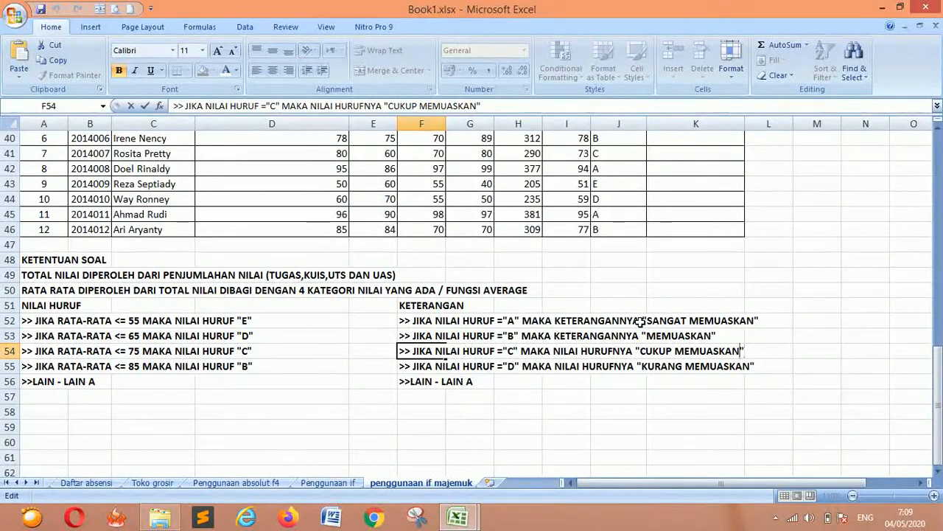
{"action": "key", "text": "Left"}
{"action": "key", "text": "Left"}
{"action": "key", "text": "Left"}
{"action": "key", "text": "Left"}
{"action": "key", "text": "Left"}
{"action": "key", "text": "Left"}
{"action": "key", "text": "Left"}
{"action": "key", "text": "Left"}
{"action": "key", "text": "Left"}
{"action": "key", "text": "Left"}
{"action": "key", "text": "Left"}
{"action": "key", "text": "Left"}
{"action": "key", "text": "BackSpace"}
{"action": "key", "text": "BackSpace"}
{"action": "key", "text": "BackSpace"}
{"action": "key", "text": "BackSpace"}
{"action": "key", "text": "BackSpace"}
{"action": "key", "text": "BackSpace"}
{"action": "key", "text": "BackSpace"}
{"action": "key", "text": "BackSpace"}
{"action": "key", "text": "BackSpace"}
{"action": "key", "text": "BackSpace"}
{"action": "key", "text": "BackSpace"}
{"action": "key", "text": "BackSpace"}
{"action": "key", "text": "BackSpace"}
{"action": "key", "text": "BackSpace"}
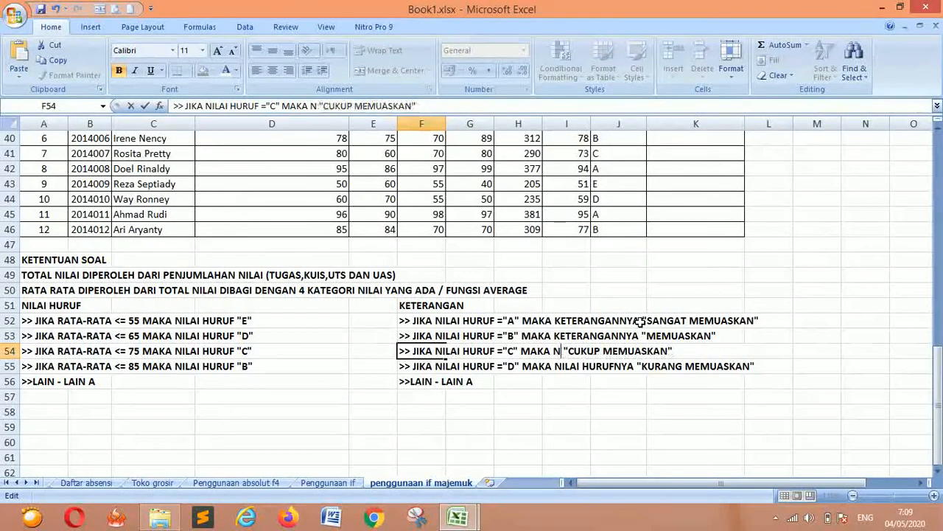
{"action": "type", "text": "KETERANGANNYA"}
{"action": "key", "text": "Return"}
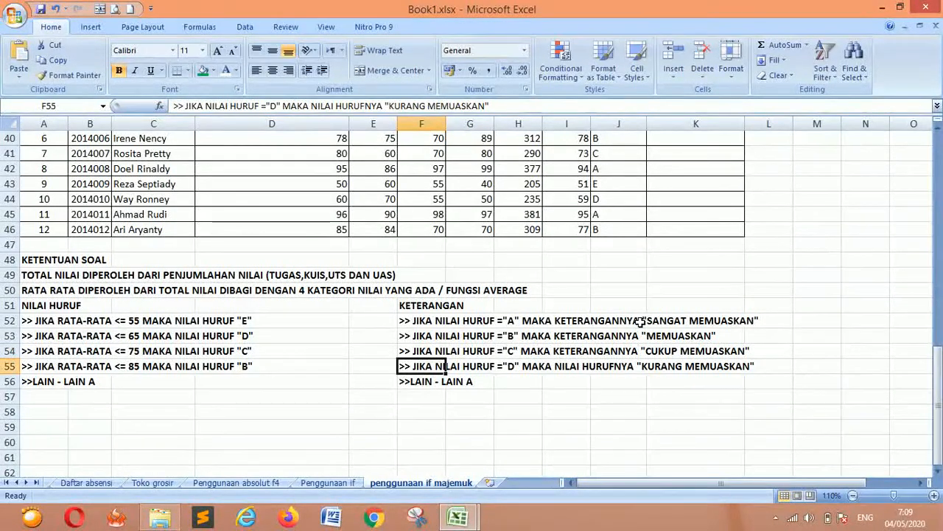
Substitute the copied "KETERANGANNYA" for "NILAI HURUFNYA" in the "D" rule in F55
{"action": "key", "text": "F2"}
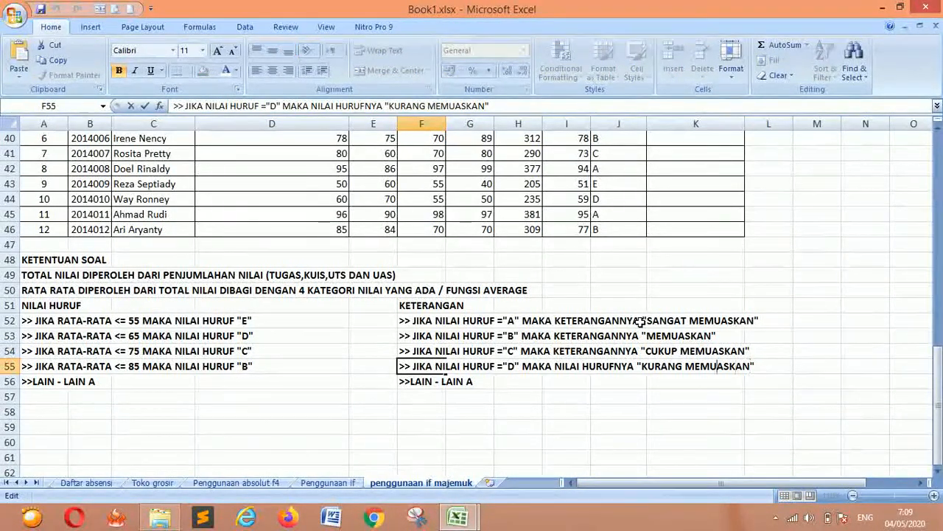
{"action": "key", "text": "BackSpace"}
{"action": "key", "text": "BackSpace"}
{"action": "key", "text": "BackSpace"}
{"action": "key", "text": "BackSpace"}
{"action": "key", "text": "BackSpace"}
{"action": "key", "text": "BackSpace"}
{"action": "key", "text": "BackSpace"}
{"action": "key", "text": "BackSpace"}
{"action": "key", "text": "BackSpace"}
{"action": "key", "text": "BackSpace"}
{"action": "key", "text": "BackSpace"}
{"action": "key", "text": "BackSpace"}
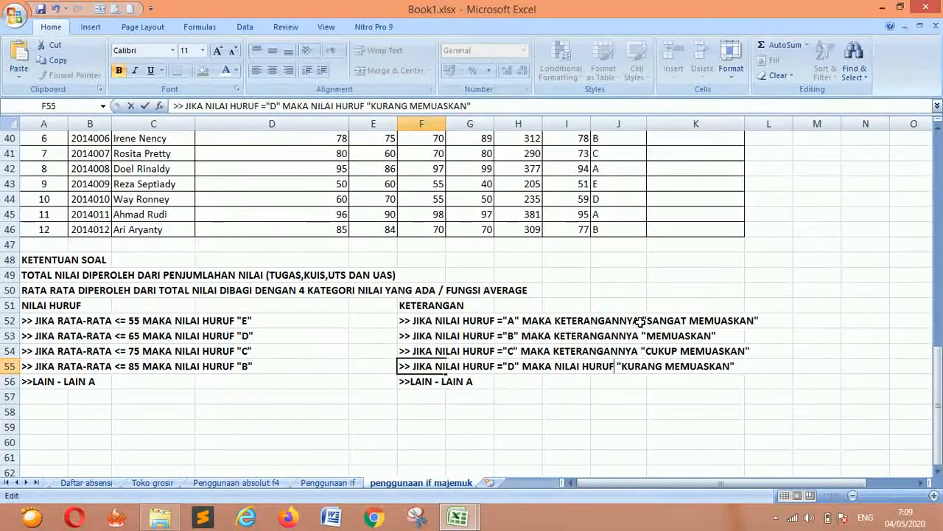
{"action": "key", "text": "BackSpace"}
{"action": "key", "text": "BackSpace"}
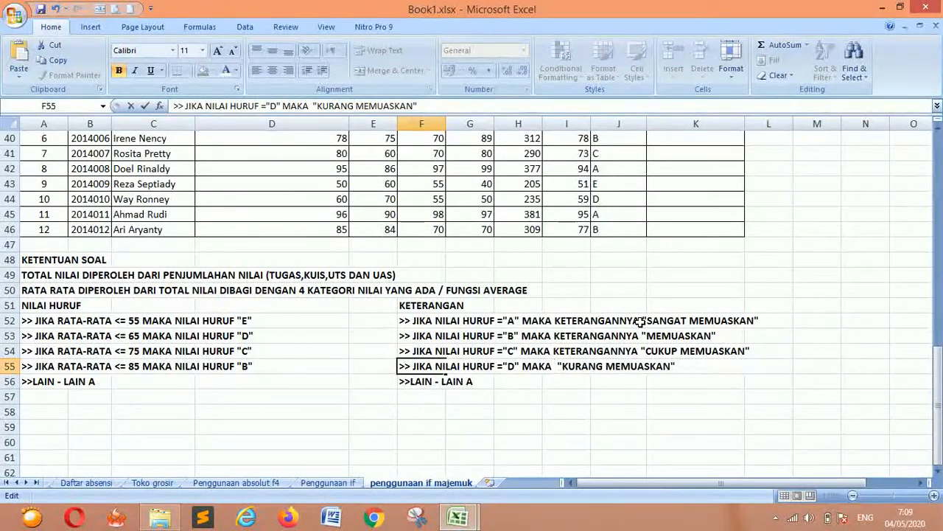
{"action": "key", "text": "ctrl+v"}
{"action": "key", "text": "Return"}
Change the fallback rule in F56 to read >>LAIN - LAIN "GAGAL"
{"action": "scroll", "coordinate": [754, 410], "scroll_direction": "up", "scroll_amount": 6}
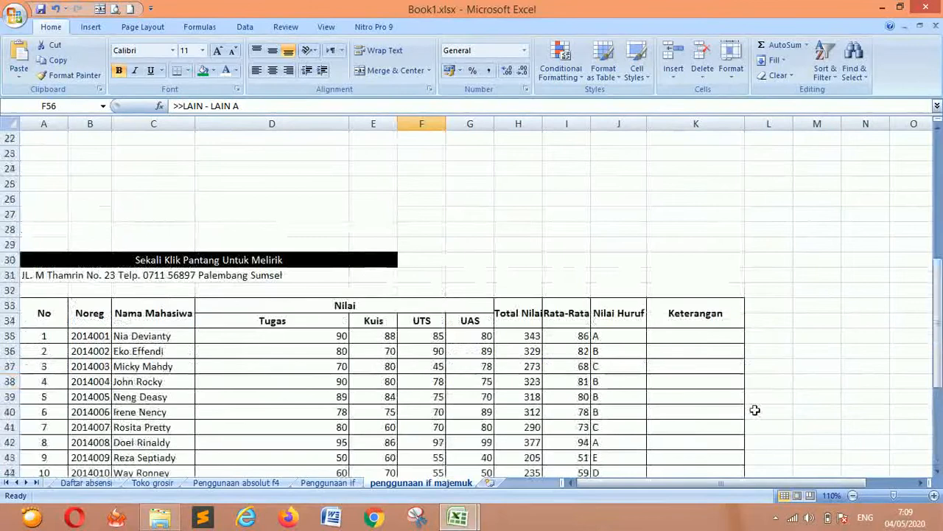
{"action": "scroll", "coordinate": [748, 402], "scroll_direction": "down", "scroll_amount": 5}
{"action": "scroll", "coordinate": [580, 322], "scroll_direction": "up", "scroll_amount": 4}
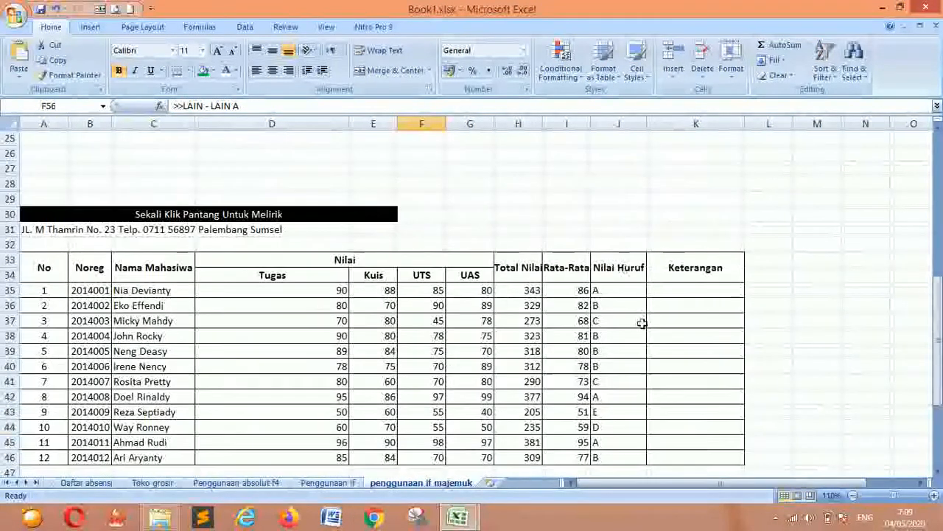
{"action": "scroll", "coordinate": [642, 322], "scroll_direction": "down", "scroll_amount": 4}
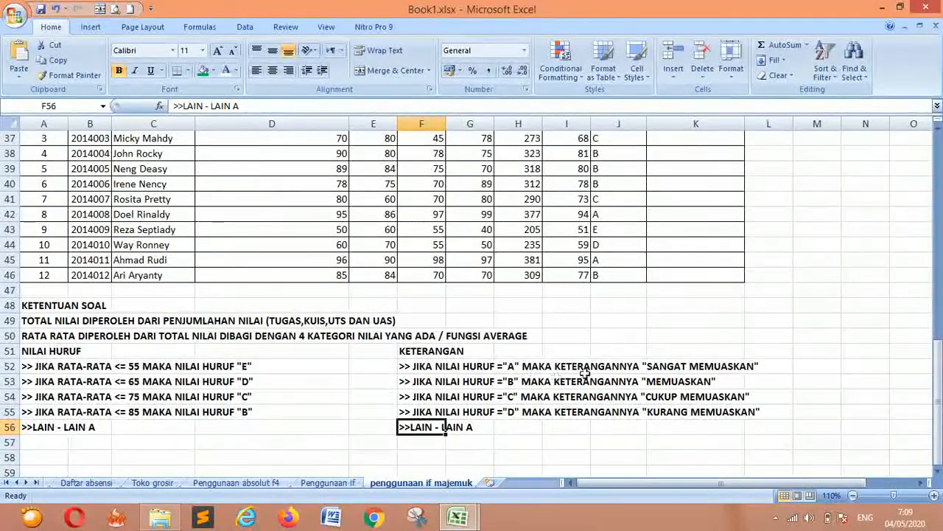
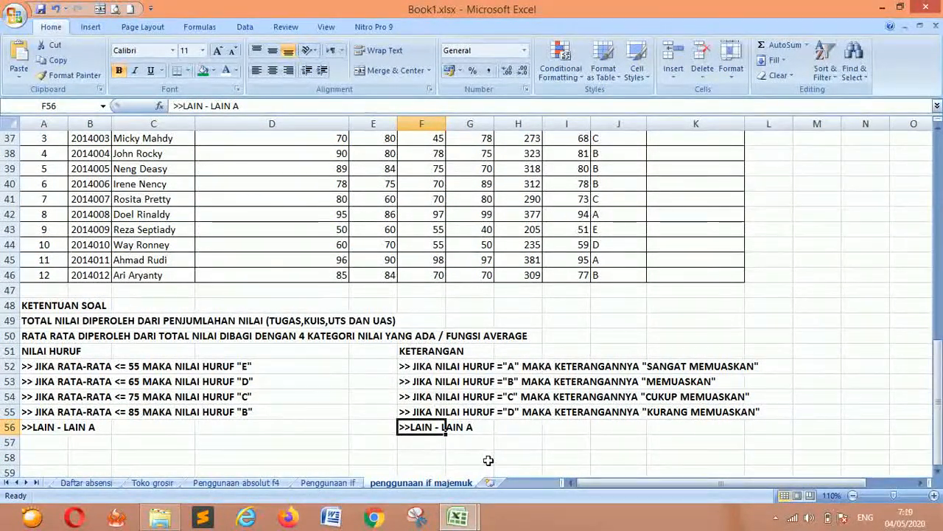
{"action": "key", "text": "F2"}
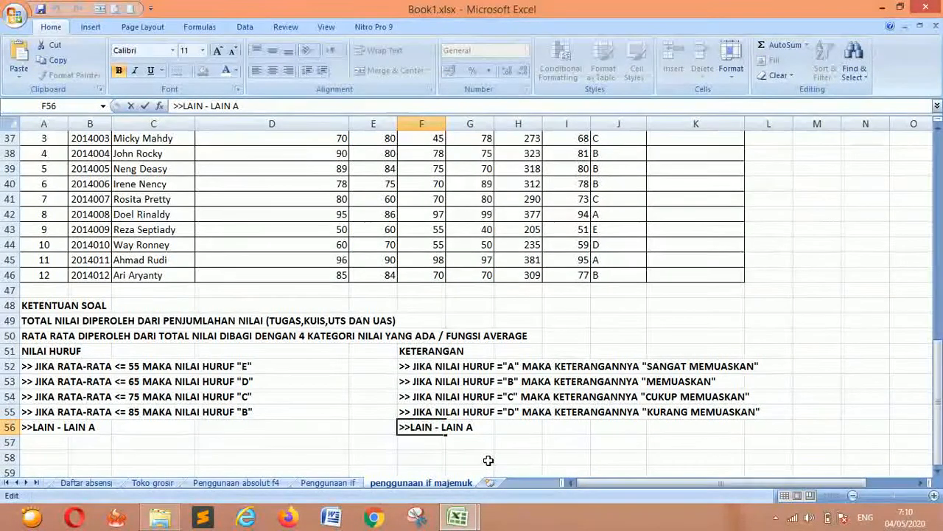
{"action": "type", "text": "B"}
{"action": "key", "text": "BackSpace"}
{"action": "type", "text": "\"GAGAL"}
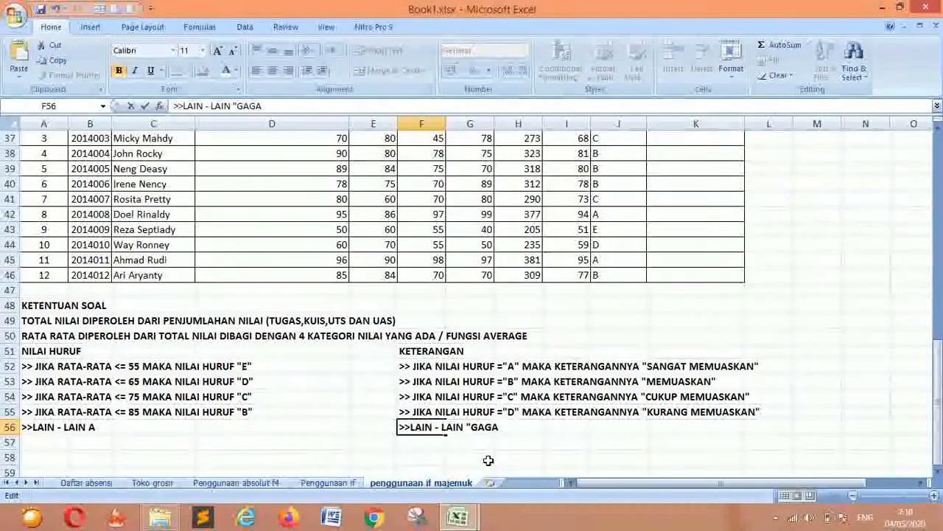
{"action": "key", "text": "Return"}
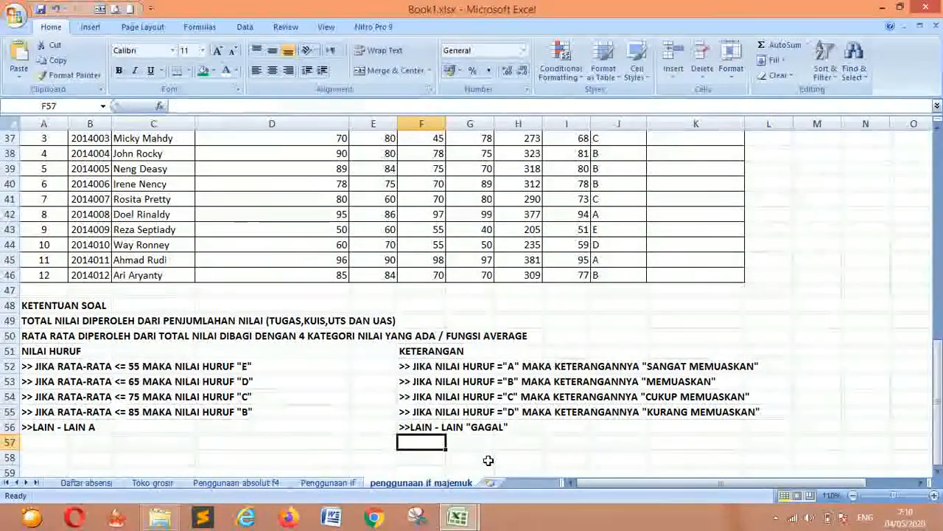
{"action": "left_click", "coordinate": [472, 433]}
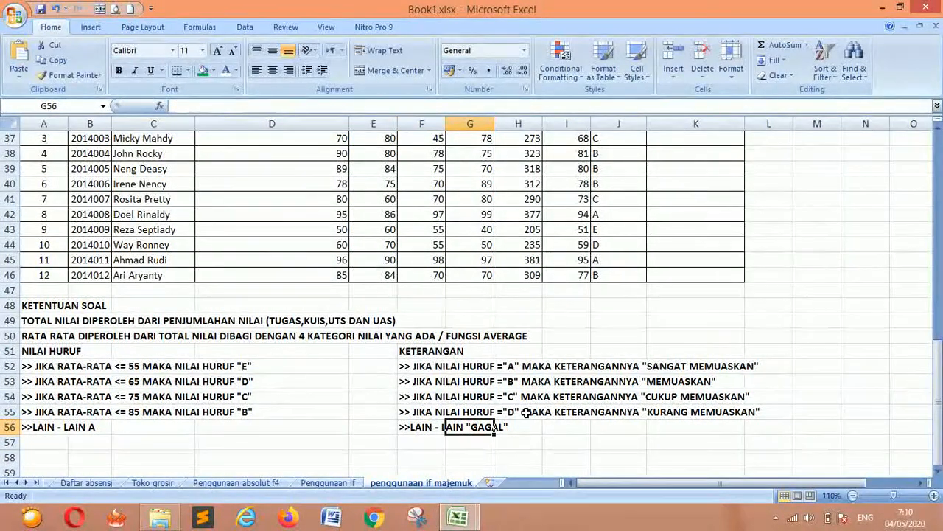
{"action": "left_click_drag", "start_coordinate": [500, 418], "coordinate": [490, 354]}
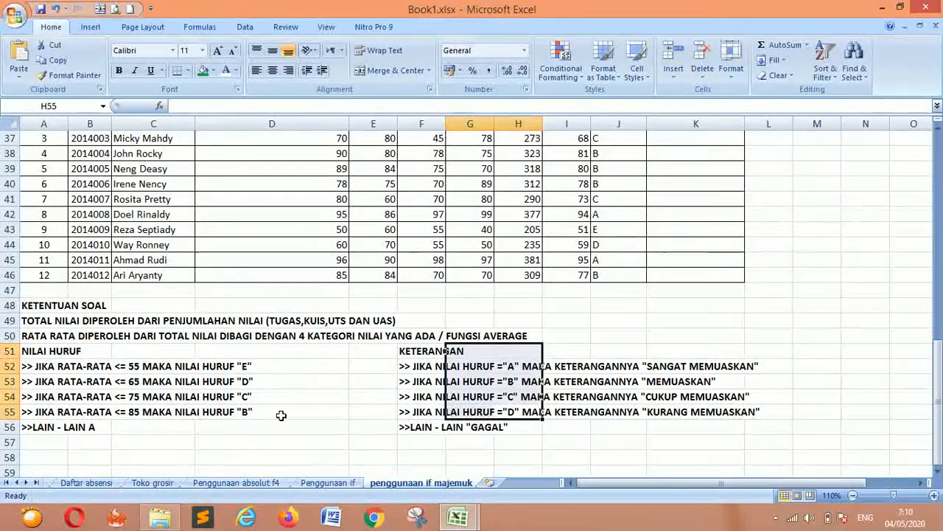
{"action": "left_click", "coordinate": [310, 366]}
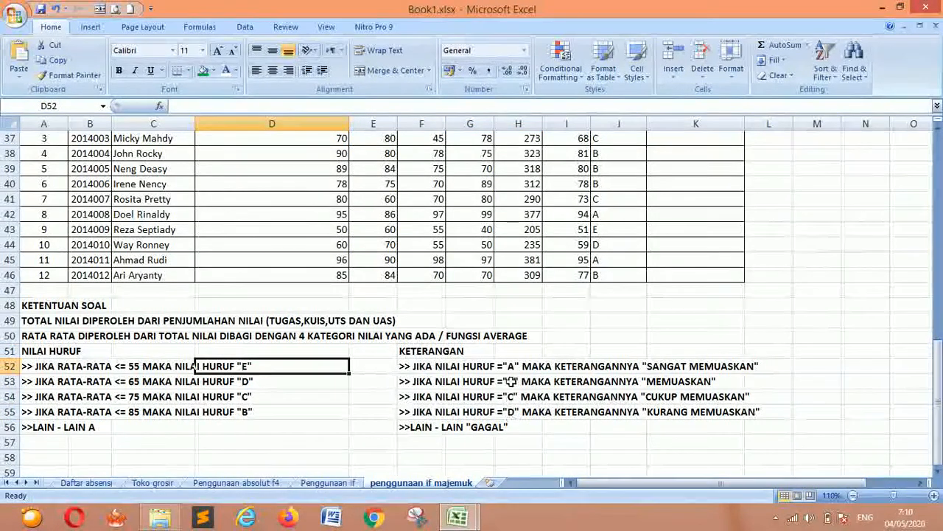
{"action": "left_click", "coordinate": [620, 240]}
{"action": "left_click", "coordinate": [520, 455]}
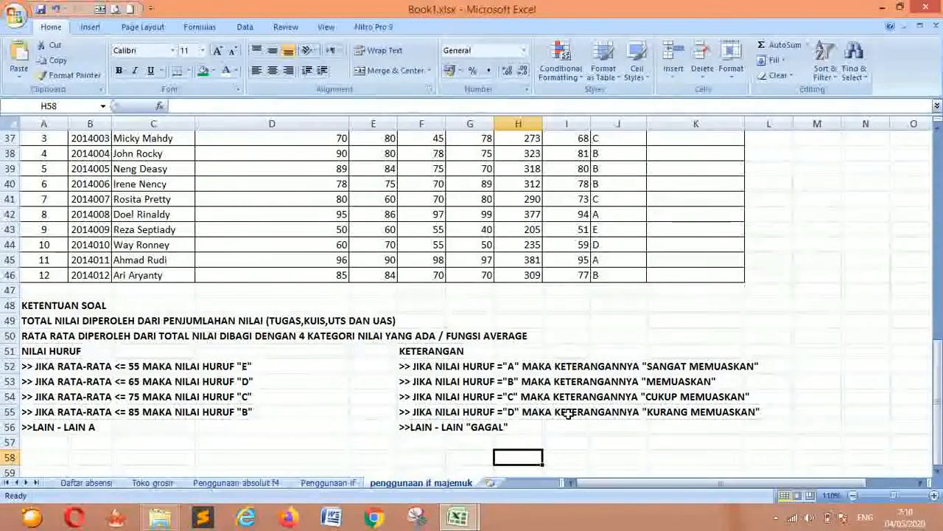
Start an IF formula in the first Keterangan cell, K35, that tests whether J35="A"
{"action": "scroll", "coordinate": [743, 374], "scroll_direction": "up", "scroll_amount": 5}
{"action": "left_click", "coordinate": [709, 338]}
{"action": "scroll", "coordinate": [799, 411], "scroll_direction": "down", "scroll_amount": 1}
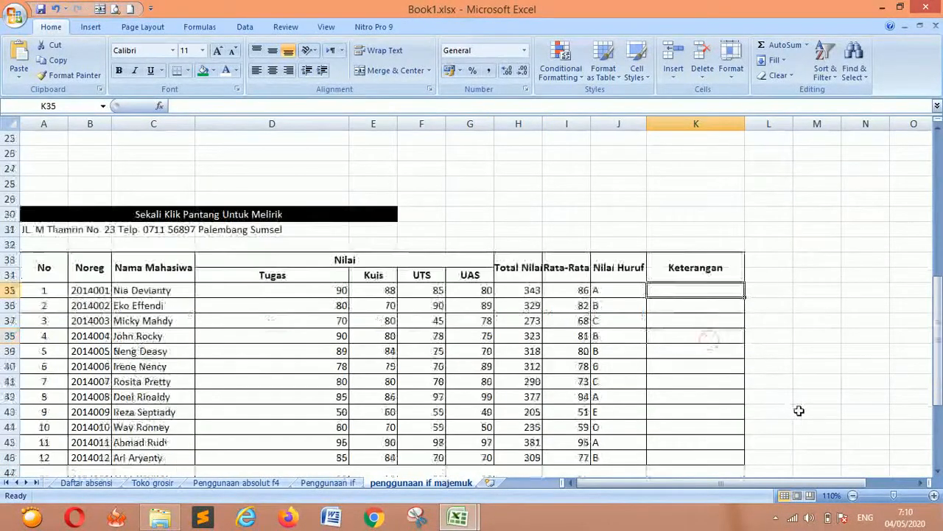
{"action": "type", "text": "=IF("}
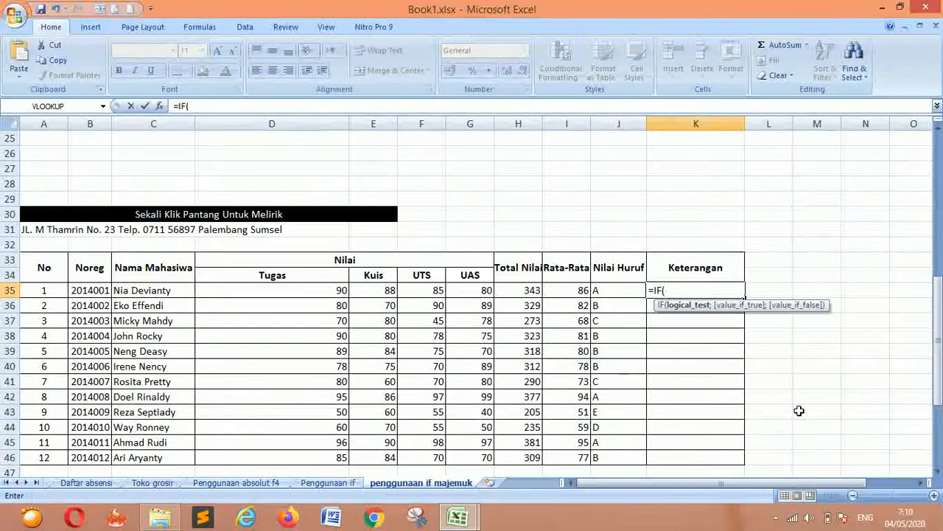
{"action": "scroll", "coordinate": [799, 410], "scroll_direction": "down", "scroll_amount": 4}
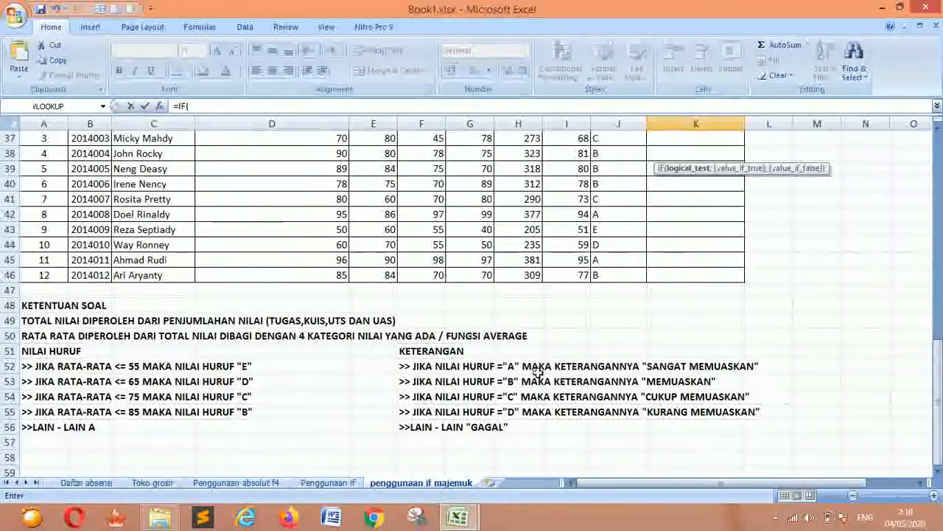
{"action": "scroll", "coordinate": [892, 399], "scroll_direction": "up", "scroll_amount": 2}
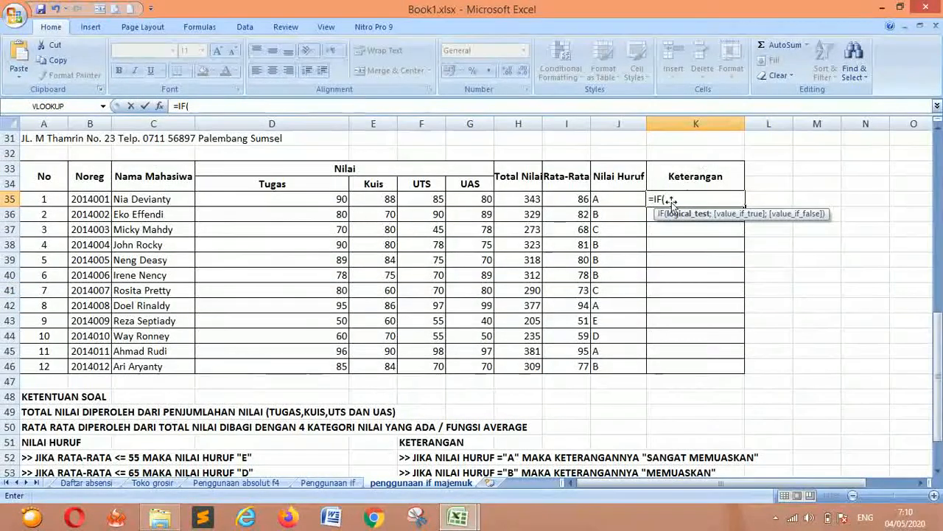
{"action": "left_click", "coordinate": [614, 199]}
{"action": "scroll", "coordinate": [847, 265], "scroll_direction": "down", "scroll_amount": 3}
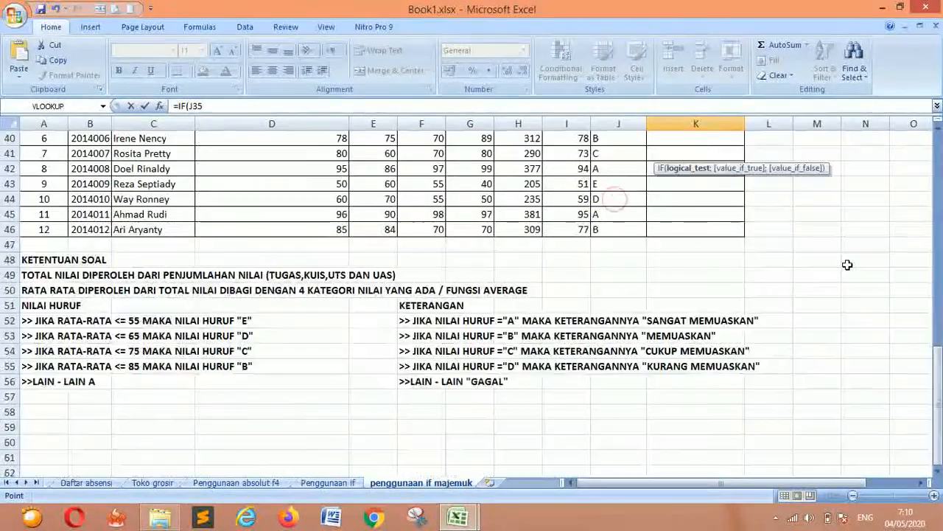
{"action": "scroll", "coordinate": [840, 295], "scroll_direction": "up", "scroll_amount": 2}
{"action": "scroll", "coordinate": [839, 306], "scroll_direction": "up", "scroll_amount": 2}
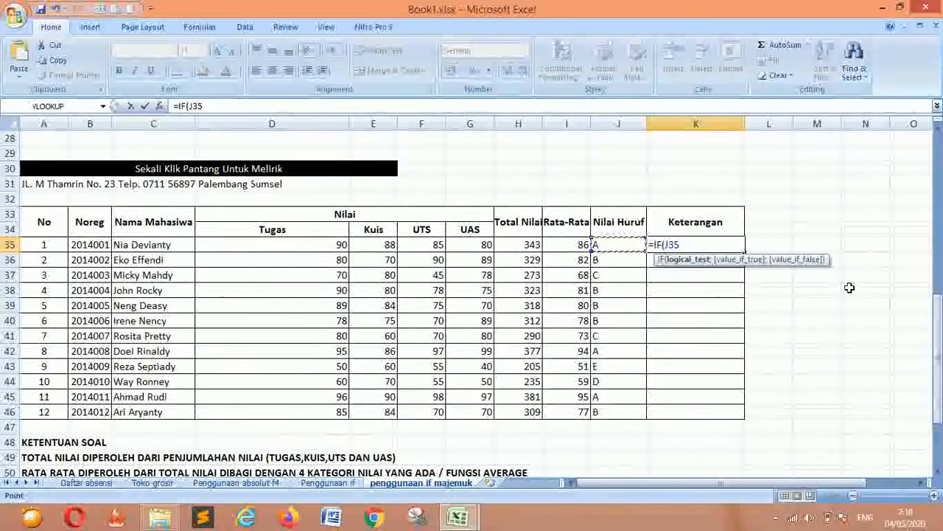
{"action": "type", "text": "=\"A\";"}
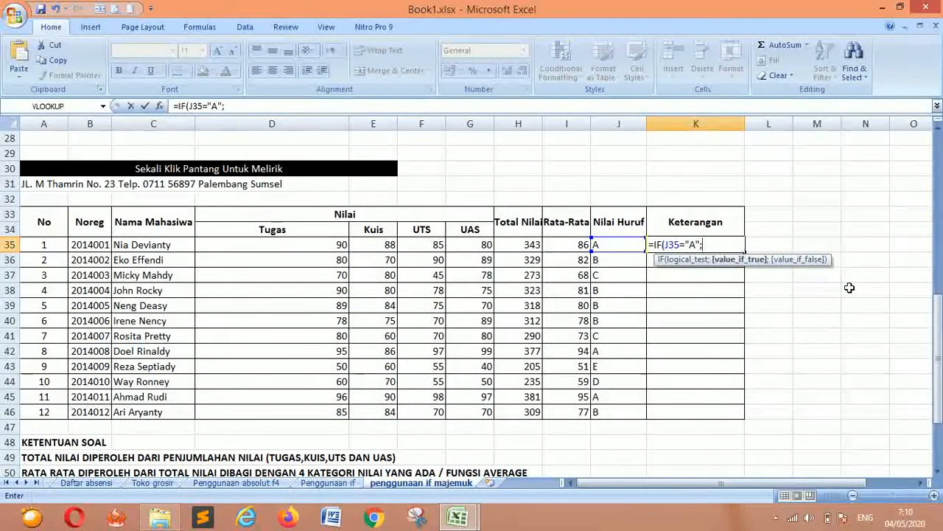
Complete the K35 formula to return "SANGAT MEMUASKAN" when true and "GAGAL" otherwise, and enter it
{"action": "key", "text": "BackSpace"}
{"action": "type", "text": "\"S"}
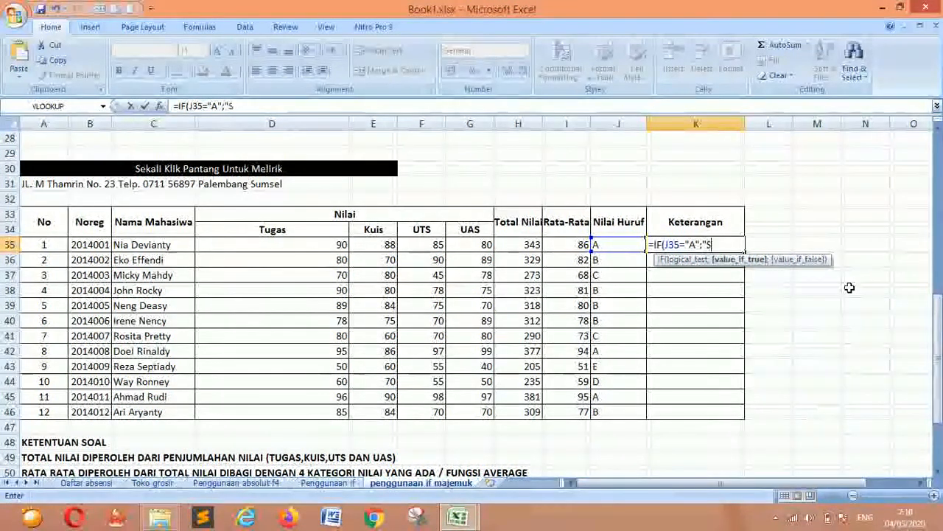
{"action": "type", "text": "ANGAT MEMUASKAN"}
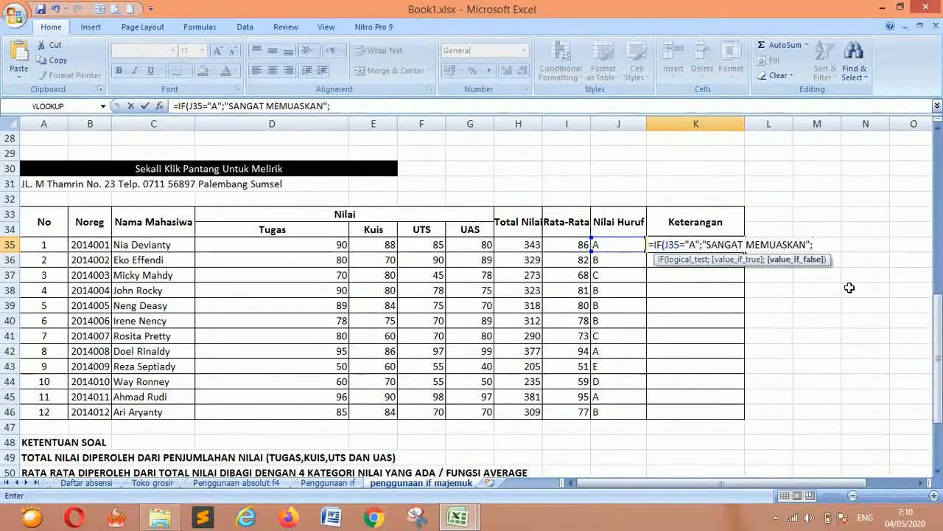
{"action": "type", "text": "GA"}
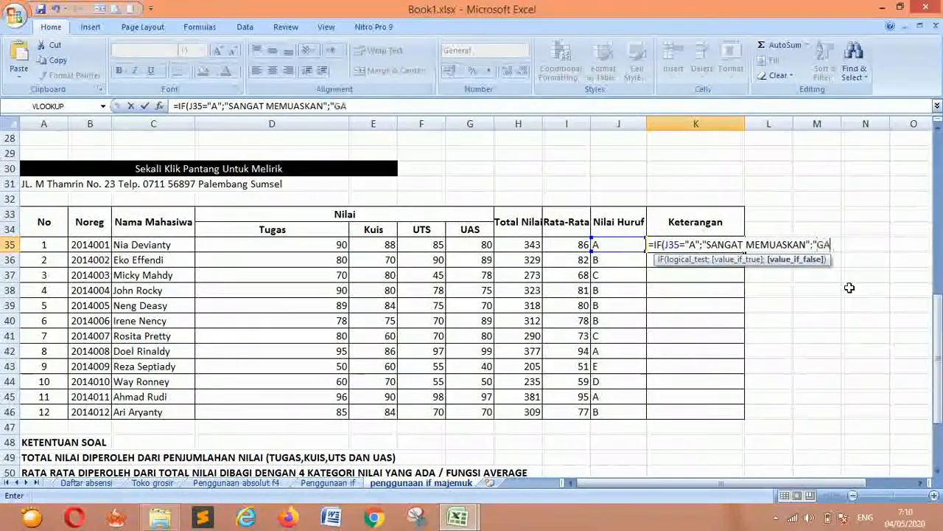
{"action": "type", "text": "GAL\""}
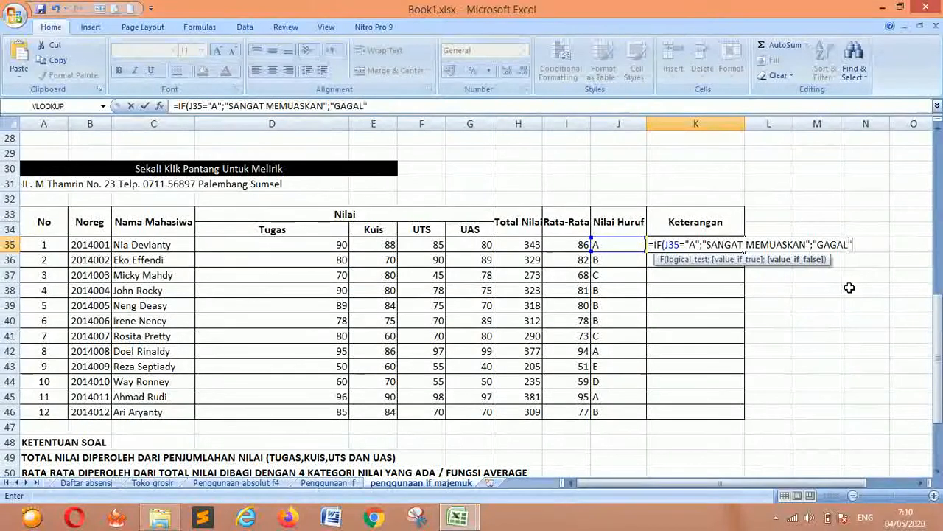
{"action": "key", "text": "BackSpace"}
{"action": "type", "text": ")"}
{"action": "key", "text": "Return"}
Reopen the K35 formula for editing and remove the "GAGAL" result with its closing parenthesis, keeping the preceding semicolon
{"action": "key", "text": "Up"}
{"action": "key", "text": "F2"}
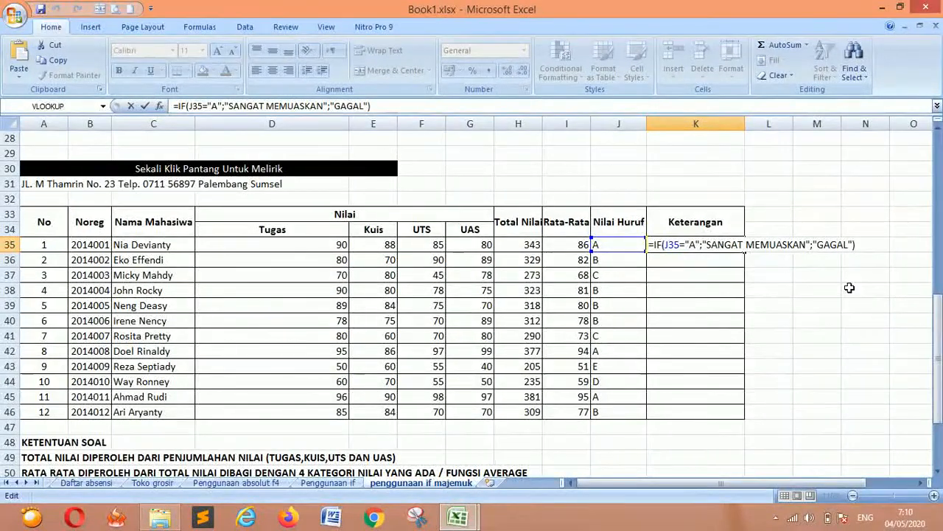
{"action": "key", "text": "BackSpace"}
{"action": "key", "text": "BackSpace"}
{"action": "key", "text": "BackSpace"}
{"action": "key", "text": "BackSpace"}
{"action": "key", "text": "BackSpace"}
{"action": "key", "text": "BackSpace"}
{"action": "key", "text": "BackSpace"}
{"action": "key", "text": "BackSpace"}
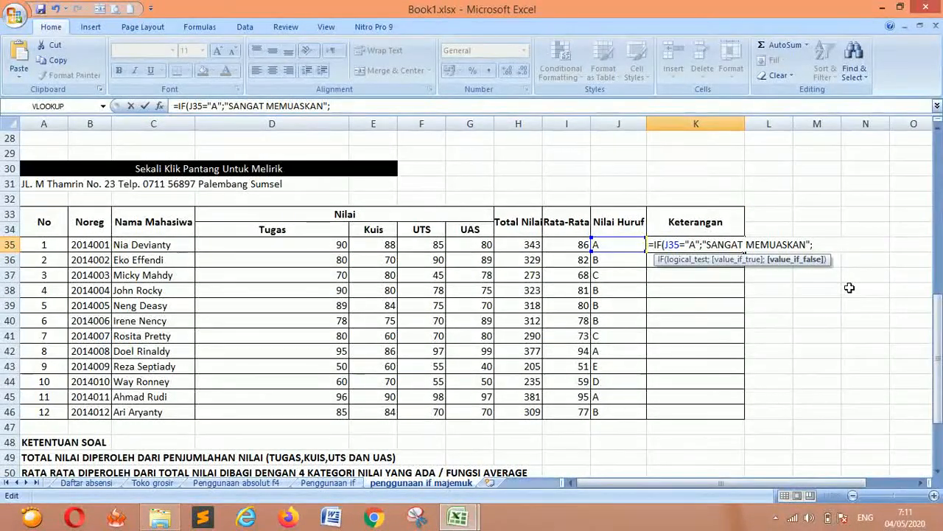
Copy the segment IF(J35="A";"SANGAT MEMUASKAN"; from the K35 formula, without the equals sign
{"action": "key", "text": "shift+Left"}
{"action": "key", "text": "shift+Left"}
{"action": "key", "text": "shift+Left"}
{"action": "key", "text": "shift+Left"}
{"action": "key", "text": "shift+Left"}
{"action": "key", "text": "shift+Left"}
{"action": "key", "text": "shift+Left"}
{"action": "key", "text": "shift+Left"}
{"action": "key", "text": "shift+Left"}
{"action": "key", "text": "shift+Left"}
{"action": "key", "text": "shift+Left"}
{"action": "key", "text": "shift+Left"}
{"action": "key", "text": "shift+Left"}
{"action": "key", "text": "shift+Left"}
{"action": "key", "text": "shift+Left"}
{"action": "key", "text": "shift+Left"}
{"action": "key", "text": "shift+Left"}
{"action": "key", "text": "shift+Left"}
{"action": "key", "text": "shift+Left"}
{"action": "key", "text": "shift+Left"}
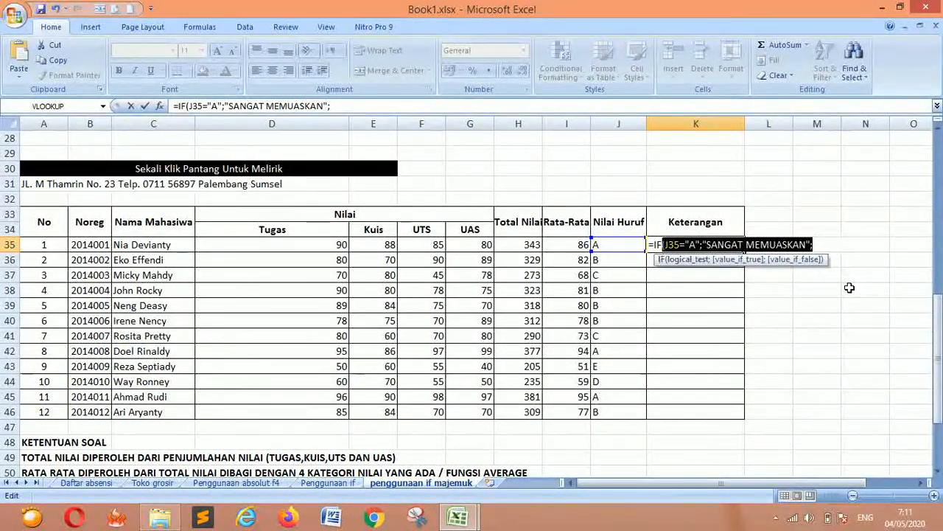
{"action": "key", "text": "shift+Left"}
{"action": "key", "text": "shift+Left"}
{"action": "key", "text": "shift+Left"}
{"action": "key", "text": "ctrl+c"}
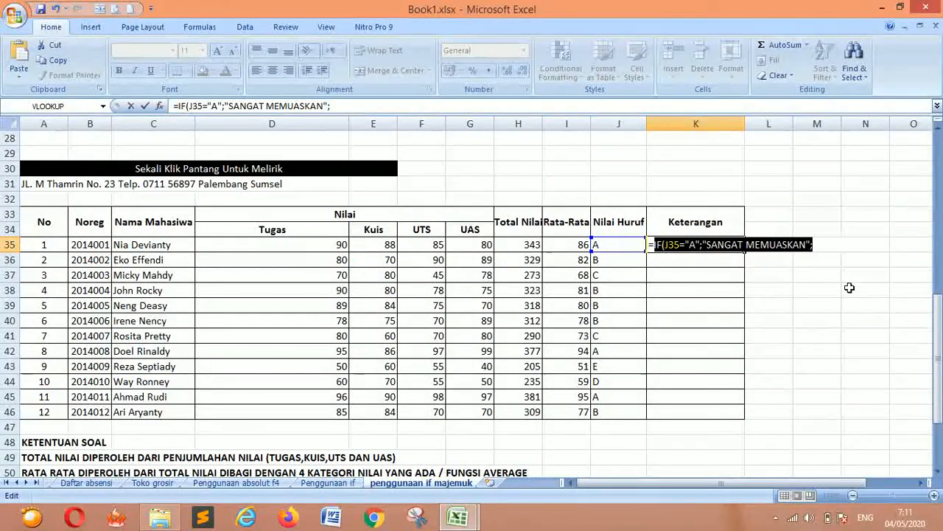
Append the copied IF segment to the end of the K35 formula and change its test to J35="B"
{"action": "key", "text": "Left"}
{"action": "key", "text": "End"}
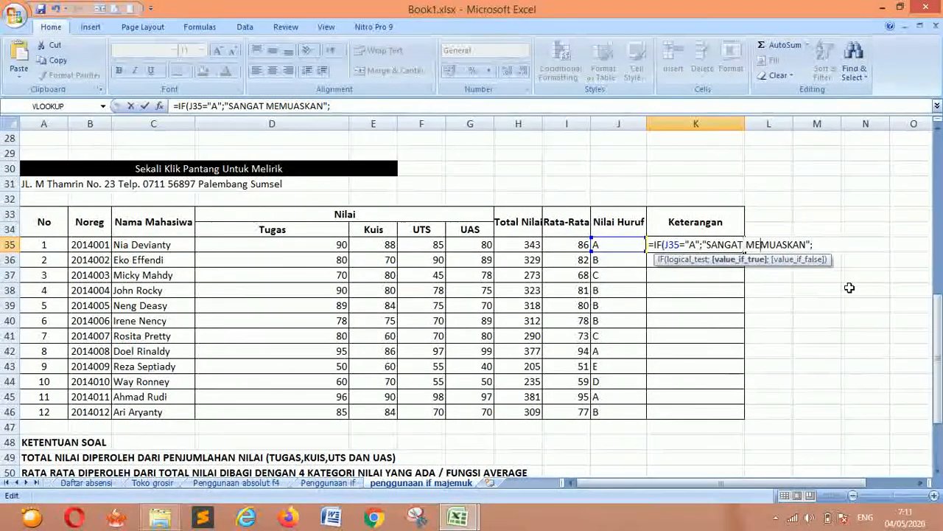
{"action": "key", "text": "ctrl+v"}
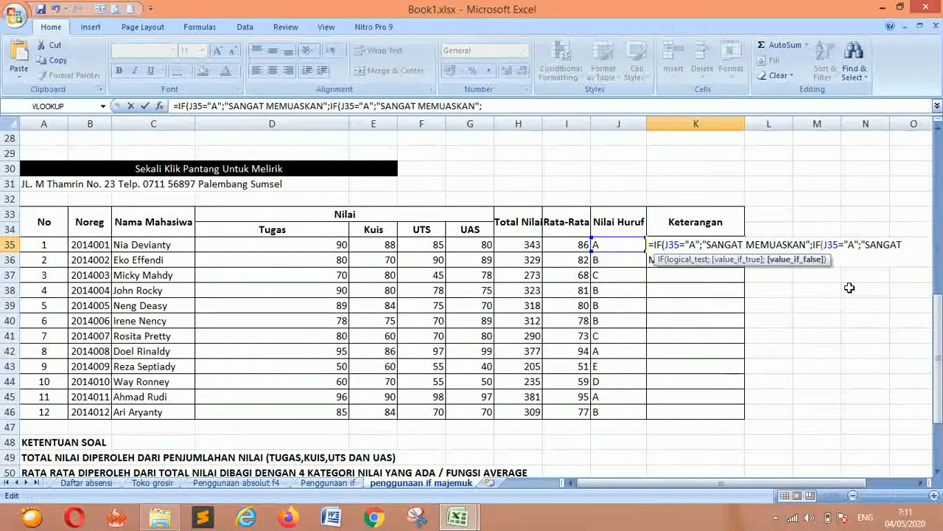
{"action": "key", "text": "Left"}
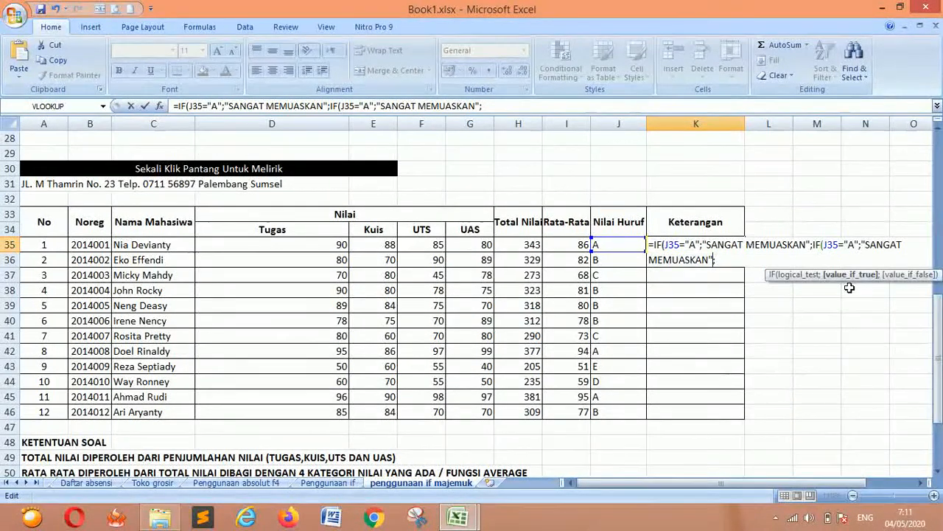
{"action": "scroll", "coordinate": [781, 401], "scroll_direction": "down", "scroll_amount": 5}
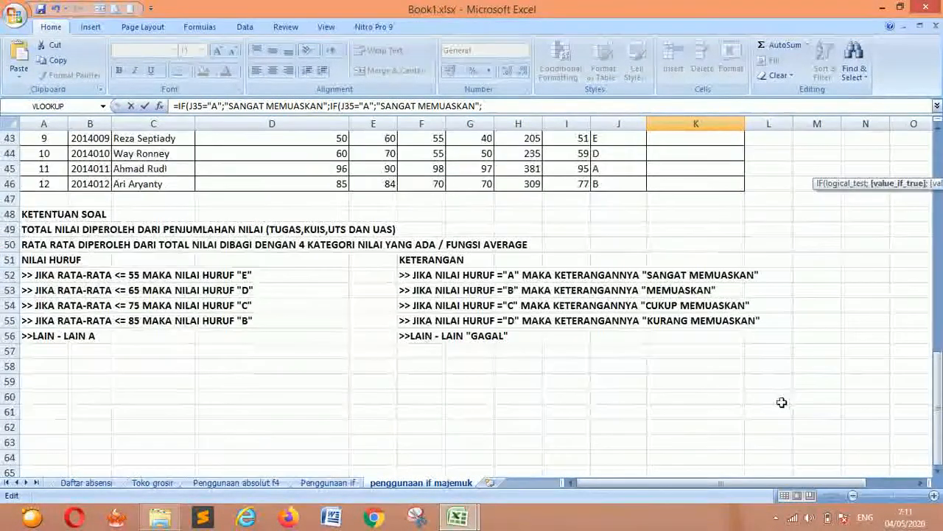
{"action": "scroll", "coordinate": [782, 402], "scroll_direction": "up", "scroll_amount": 3}
{"action": "key", "text": "Left"}
{"action": "key", "text": "Left"}
{"action": "key", "text": "Left"}
{"action": "key", "text": "Left"}
{"action": "key", "text": "Left"}
{"action": "key", "text": "Left"}
{"action": "key", "text": "Left"}
{"action": "key", "text": "Left"}
{"action": "key", "text": "Left"}
{"action": "key", "text": "Left"}
{"action": "key", "text": "Left"}
{"action": "key", "text": "Left"}
{"action": "key", "text": "Left"}
{"action": "key", "text": "Left"}
{"action": "key", "text": "Left"}
{"action": "key", "text": "Left"}
{"action": "key", "text": "Left"}
{"action": "key", "text": "Left"}
{"action": "key", "text": "Left"}
{"action": "key", "text": "Left"}
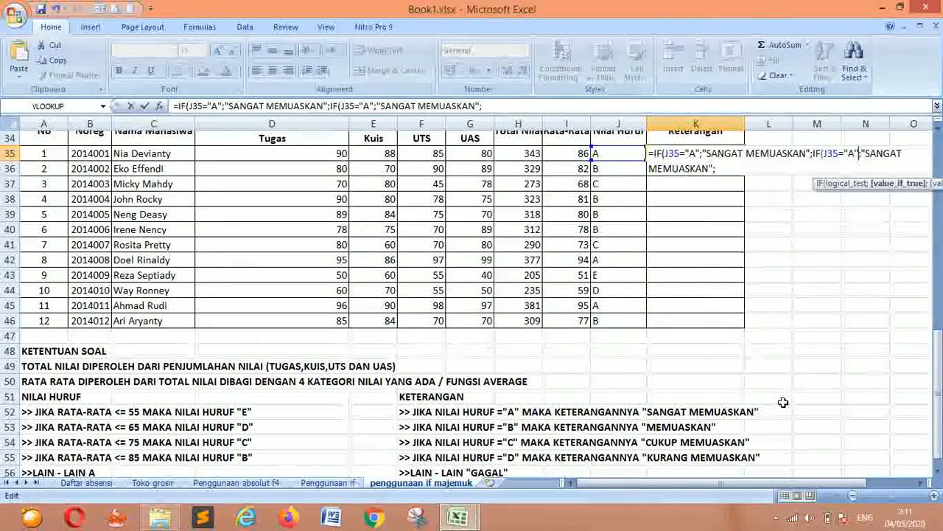
{"action": "key", "text": "BackSpace"}
{"action": "type", "text": "B"}
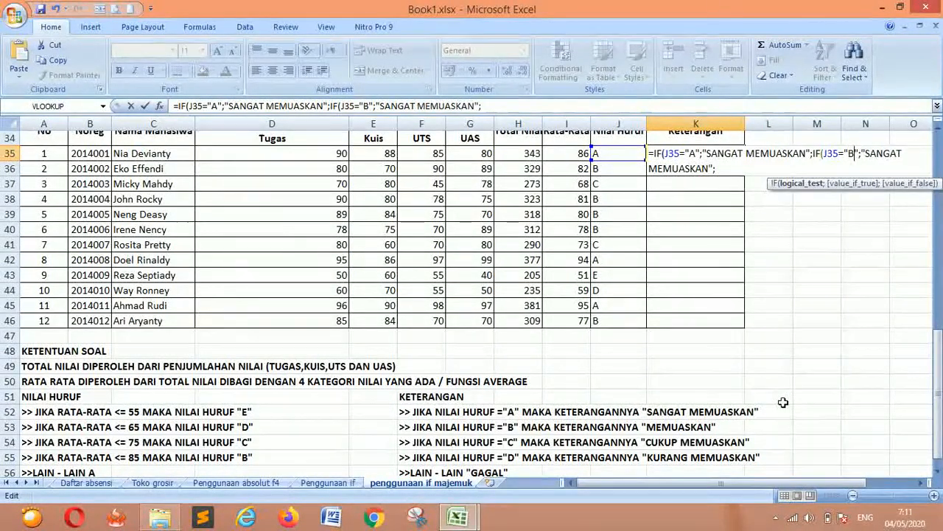
Delete "SANGAT " from the second IF's result in K35 so that it reads "MEMUASKAN"
{"action": "key", "text": "Right"}
{"action": "key", "text": "Right"}
{"action": "key", "text": "Right"}
{"action": "key", "text": "Right"}
{"action": "key", "text": "Right"}
{"action": "key", "text": "Right"}
{"action": "key", "text": "Right"}
{"action": "key", "text": "Right"}
{"action": "key", "text": "Right"}
{"action": "key", "text": "Right"}
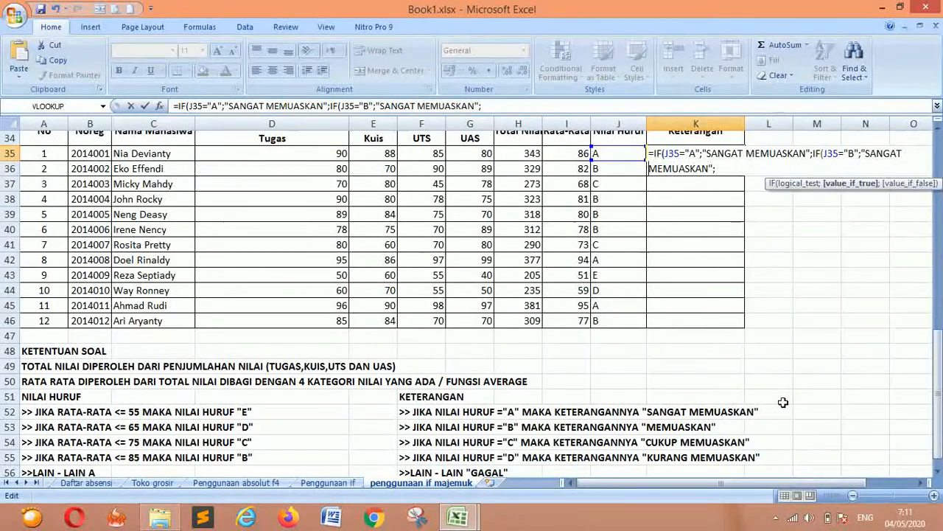
{"action": "key", "text": "BackSpace"}
{"action": "key", "text": "BackSpace"}
{"action": "key", "text": "BackSpace"}
{"action": "key", "text": "BackSpace"}
{"action": "key", "text": "BackSpace"}
{"action": "key", "text": "BackSpace"}
{"action": "key", "text": "BackSpace"}
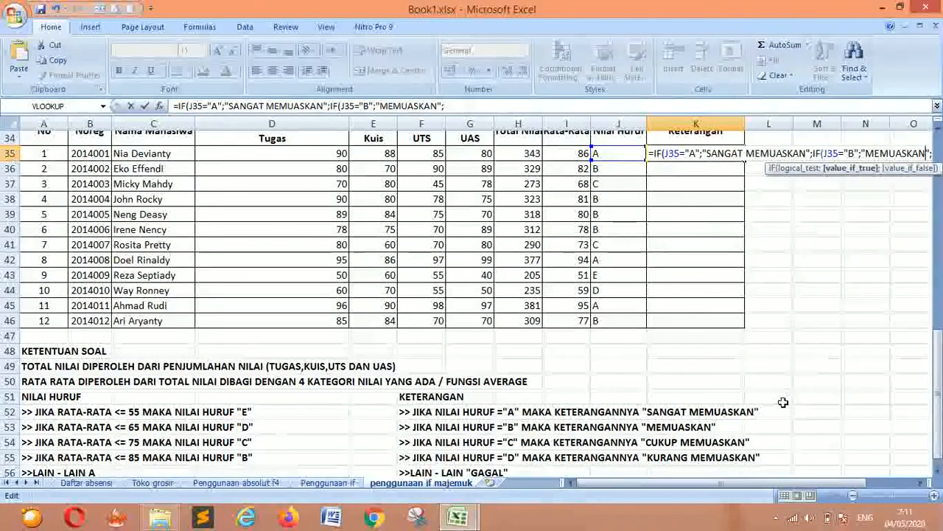
Append the copied segment as a third nested IF in K35 and change its test to J35="C"
{"action": "key", "text": "Right"}
{"action": "key", "text": "Right"}
{"action": "key", "text": "ctrl+v"}
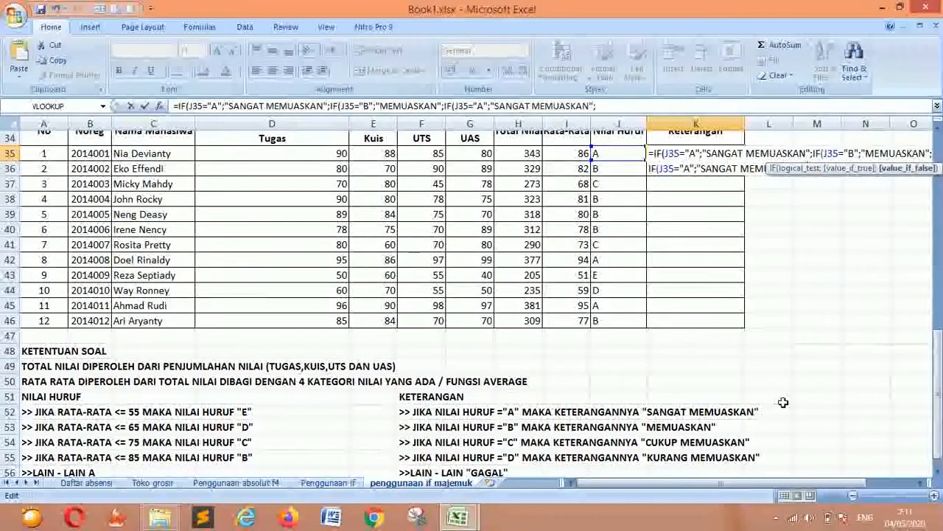
{"action": "key", "text": "Left"}
{"action": "key", "text": "Left"}
{"action": "key", "text": "Left"}
{"action": "key", "text": "Left"}
{"action": "key", "text": "Left"}
{"action": "key", "text": "Left"}
{"action": "key", "text": "Left"}
{"action": "key", "text": "Left"}
{"action": "key", "text": "Left"}
{"action": "key", "text": "Left"}
{"action": "key", "text": "Left"}
{"action": "key", "text": "Left"}
{"action": "key", "text": "Left"}
{"action": "key", "text": "Left"}
{"action": "key", "text": "Left"}
{"action": "key", "text": "Left"}
{"action": "key", "text": "Left"}
{"action": "key", "text": "Left"}
{"action": "key", "text": "Left"}
{"action": "key", "text": "Left"}
{"action": "key", "text": "BackSpace"}
{"action": "type", "text": "C"}
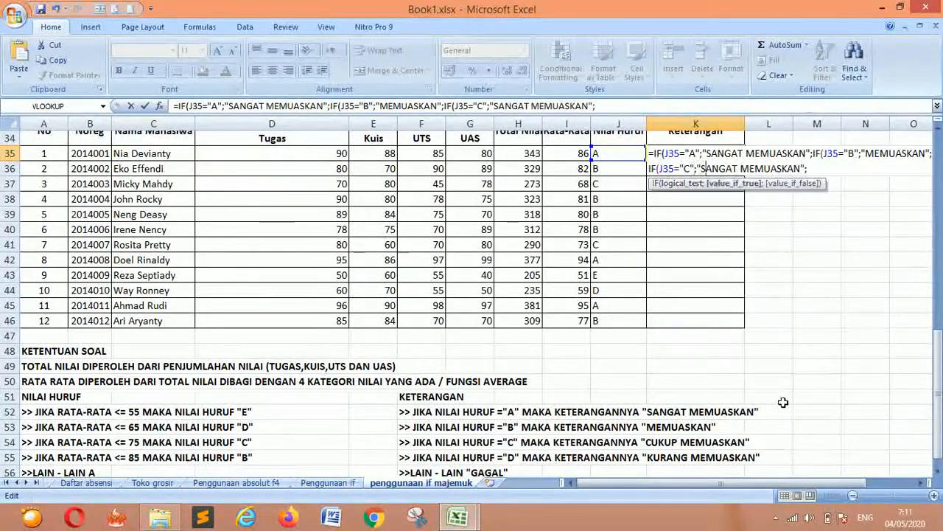
Change the third IF's result in the K35 formula to "CUKUP MEMUASKAN"
{"action": "key", "text": "BackSpace"}
{"action": "key", "text": "BackSpace"}
{"action": "key", "text": "BackSpace"}
{"action": "key", "text": "BackSpace"}
{"action": "key", "text": "BackSpace"}
{"action": "key", "text": "BackSpace"}
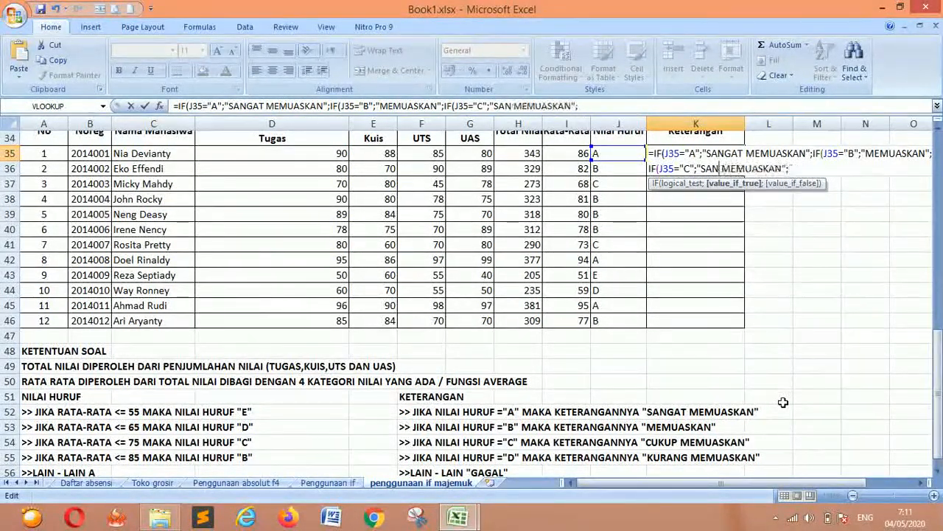
{"action": "type", "text": "CUKUP"}
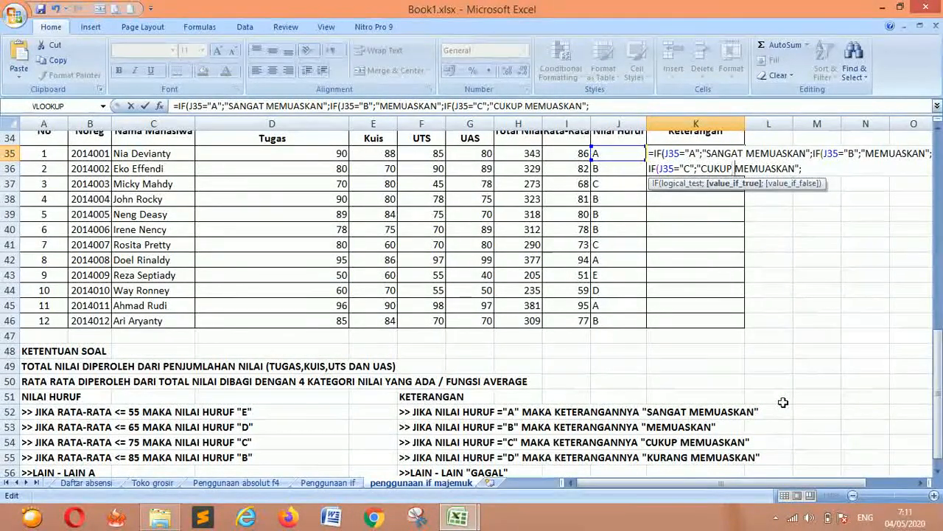
Append the copied segment as a fourth nested IF in the K35 formula and change its test to J35="D"
{"action": "key", "text": "End"}
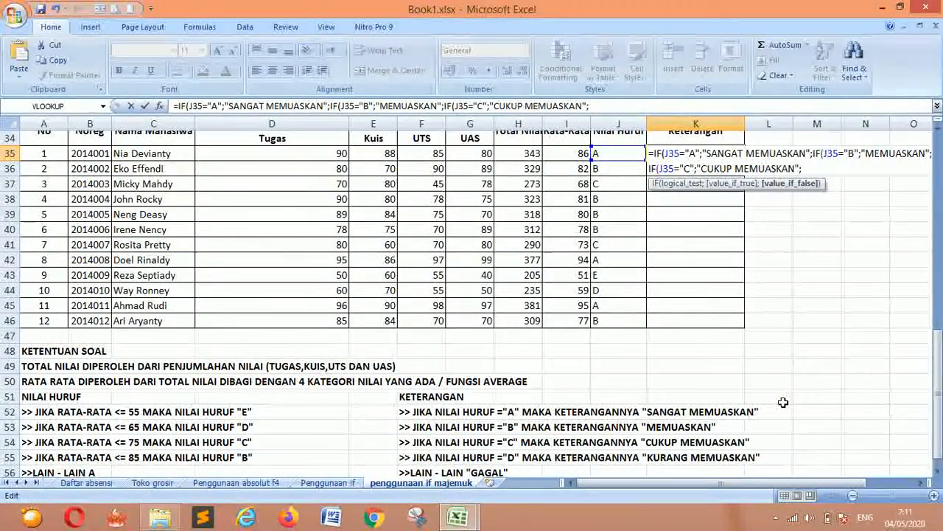
{"action": "key", "text": "ctrl+v"}
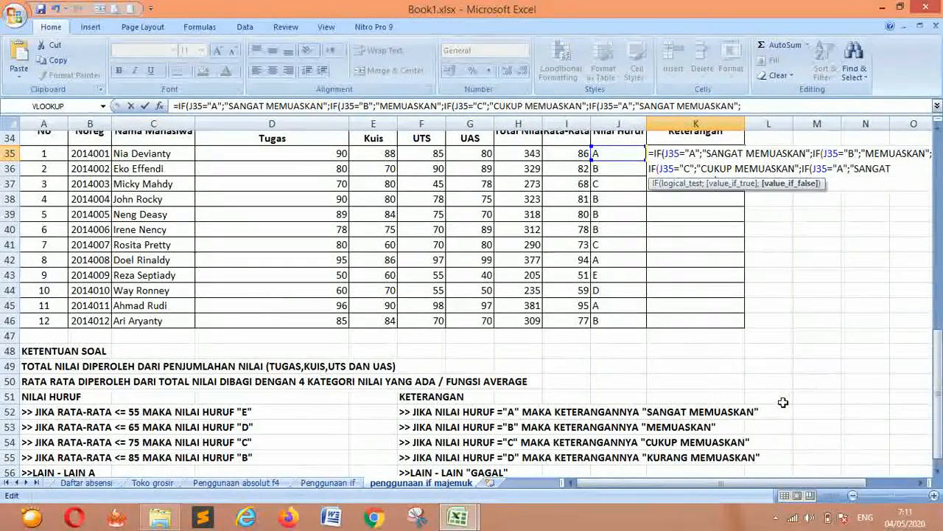
{"action": "key", "text": "Left"}
{"action": "key", "text": "Left"}
{"action": "key", "text": "Left"}
{"action": "key", "text": "Left"}
{"action": "key", "text": "Left"}
{"action": "key", "text": "Left"}
{"action": "key", "text": "Left"}
{"action": "key", "text": "Left"}
{"action": "key", "text": "Left"}
{"action": "key", "text": "Left"}
{"action": "key", "text": "Left"}
{"action": "key", "text": "Left"}
{"action": "key", "text": "Left"}
{"action": "key", "text": "Left"}
{"action": "key", "text": "Left"}
{"action": "key", "text": "Left"}
{"action": "key", "text": "Left"}
{"action": "key", "text": "Left"}
{"action": "key", "text": "Left"}
{"action": "key", "text": "Left"}
{"action": "key", "text": "Left"}
{"action": "key", "text": "BackSpace"}
{"action": "type", "text": "D"}
Change the fourth IF's result in the K35 formula to "KURANG MEMUASKAN"
{"action": "key", "text": "Right"}
{"action": "key", "text": "Right"}
{"action": "key", "text": "Right"}
{"action": "key", "text": "Right"}
{"action": "key", "text": "Right"}
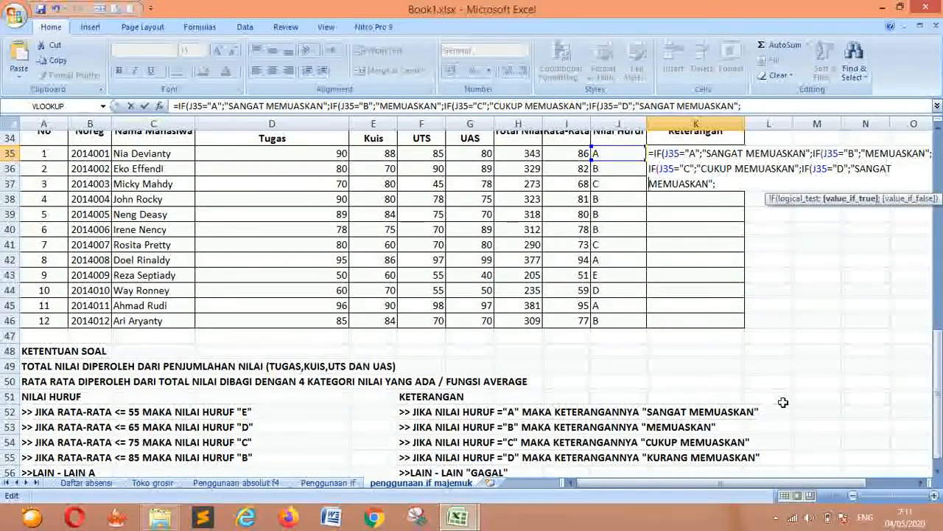
{"action": "key", "text": "BackSpace"}
{"action": "key", "text": "BackSpace"}
{"action": "key", "text": "BackSpace"}
{"action": "key", "text": "BackSpace"}
{"action": "key", "text": "BackSpace"}
{"action": "key", "text": "BackSpace"}
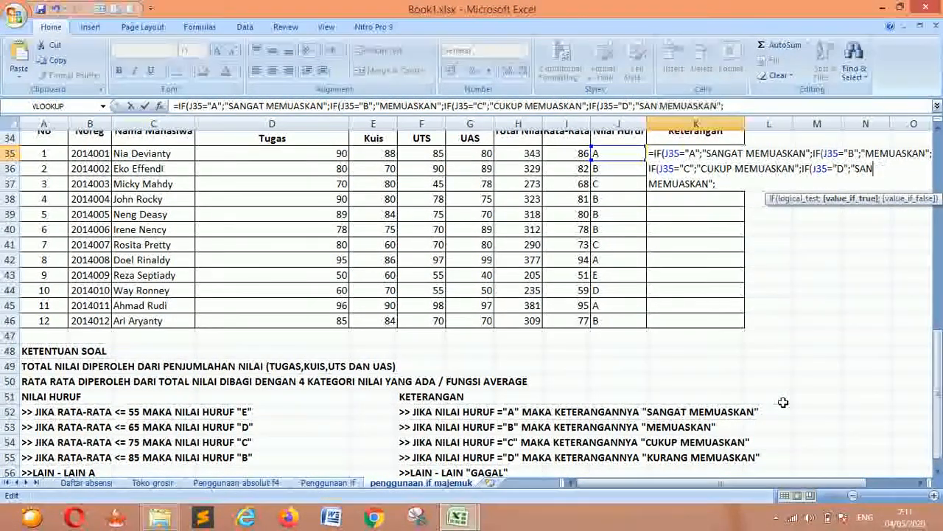
{"action": "type", "text": "K"}
{"action": "type", "text": "URANG"}
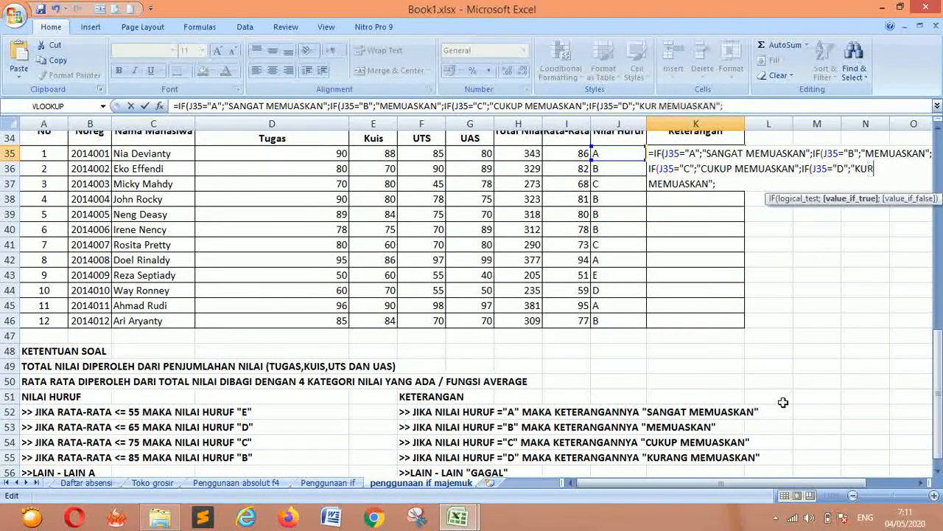
Finish the K35 formula with "GAGAL" as the final otherwise result, close all four IFs with parentheses, and enter it
{"action": "key", "text": "End"}
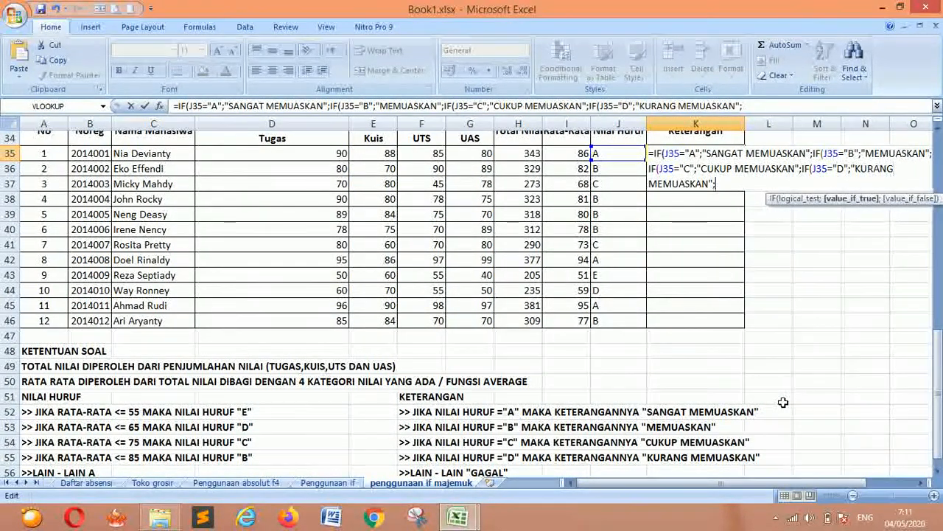
{"action": "type", "text": "\""}
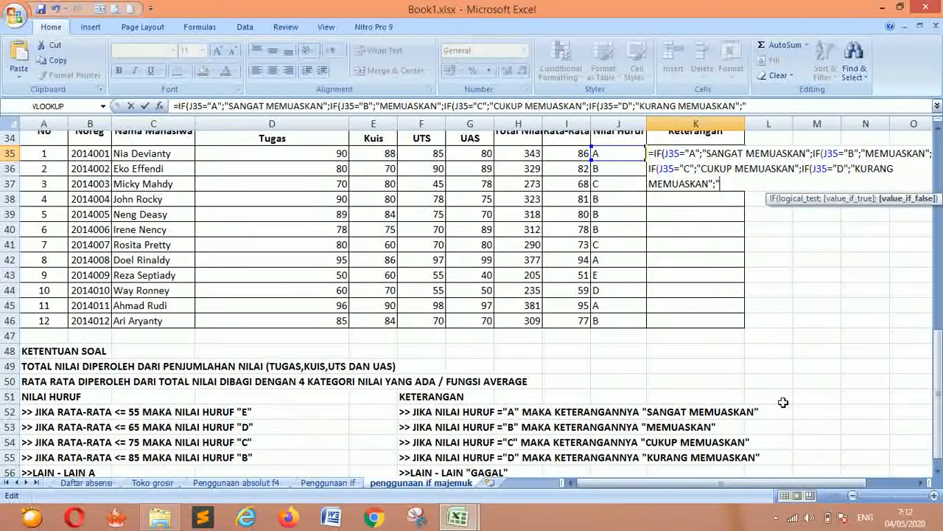
{"action": "type", "text": "GAGAL"}
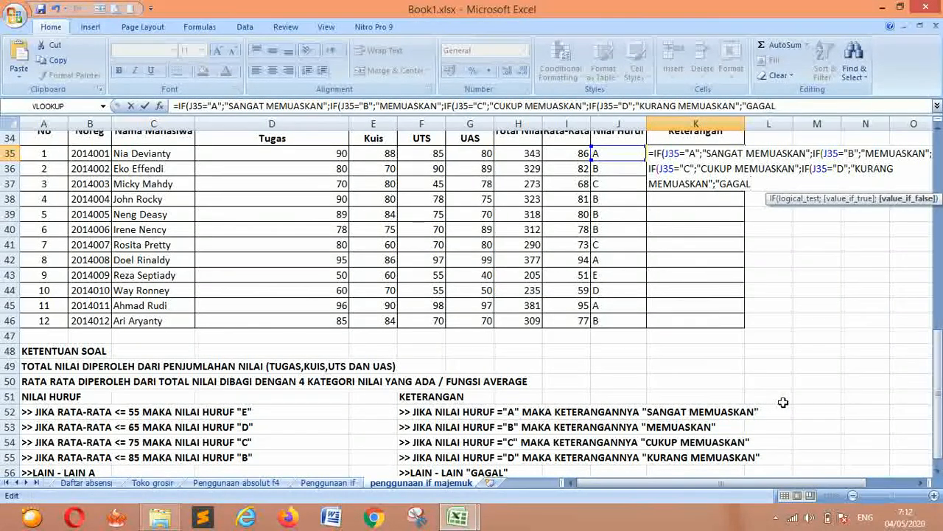
{"action": "type", "text": "\""}
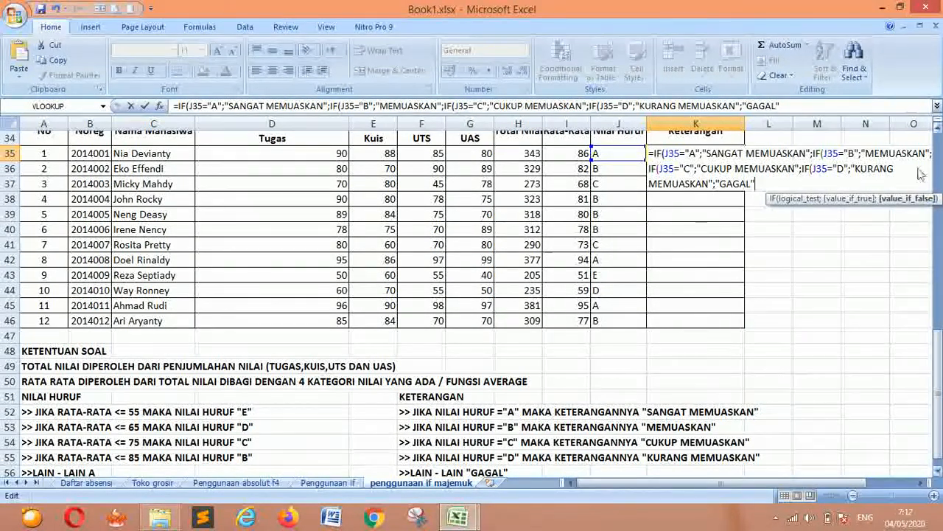
{"action": "type", "text": "))))"}
{"action": "key", "text": "Return"}
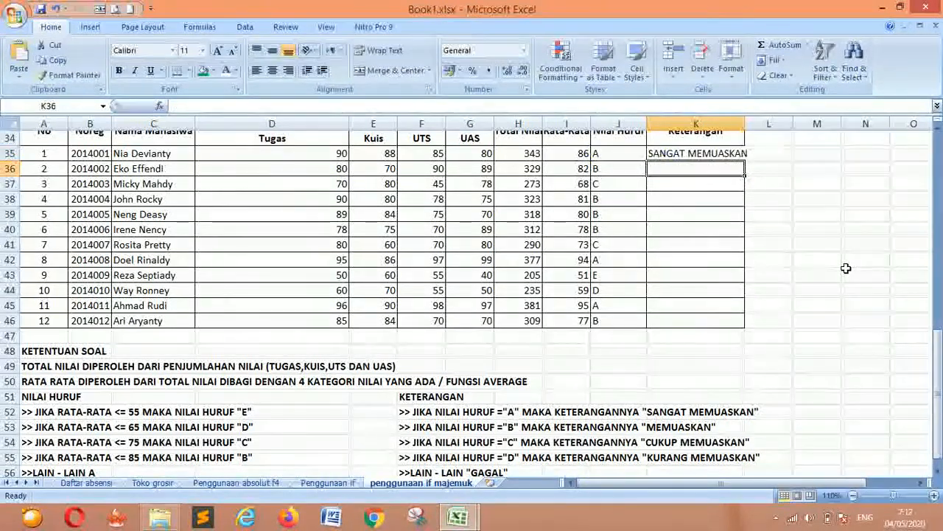
Widen column K slightly to fit its text and fill the K35 formula down through K46
{"action": "scroll", "coordinate": [846, 268], "scroll_direction": "up", "scroll_amount": 3}
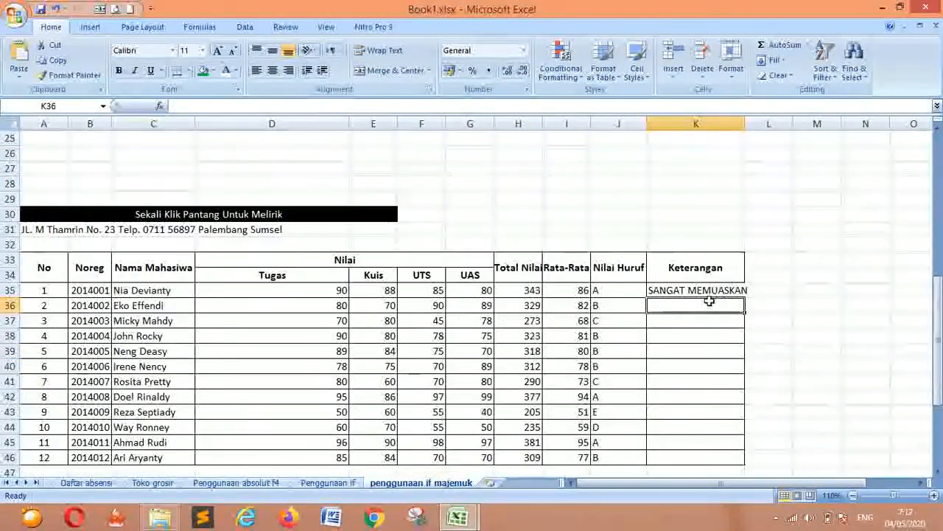
{"action": "left_click", "coordinate": [10, 290]}
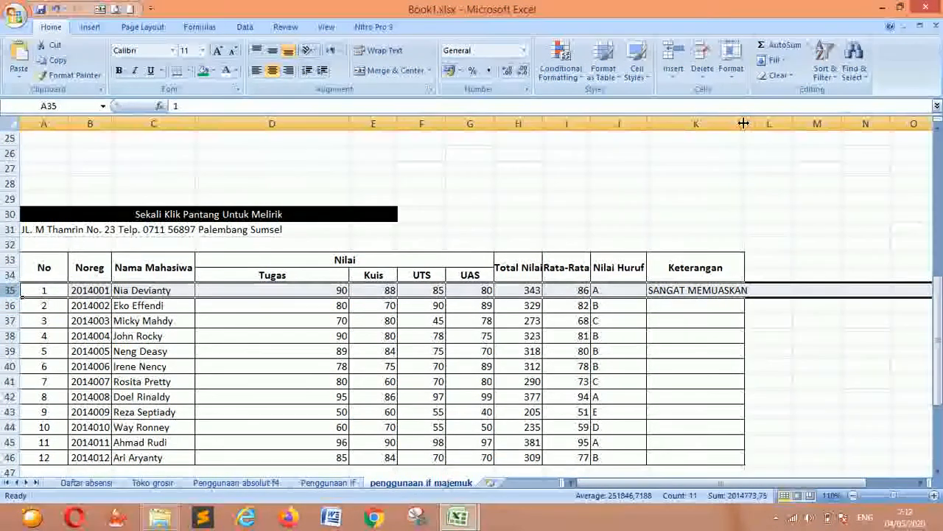
{"action": "left_click", "coordinate": [725, 290]}
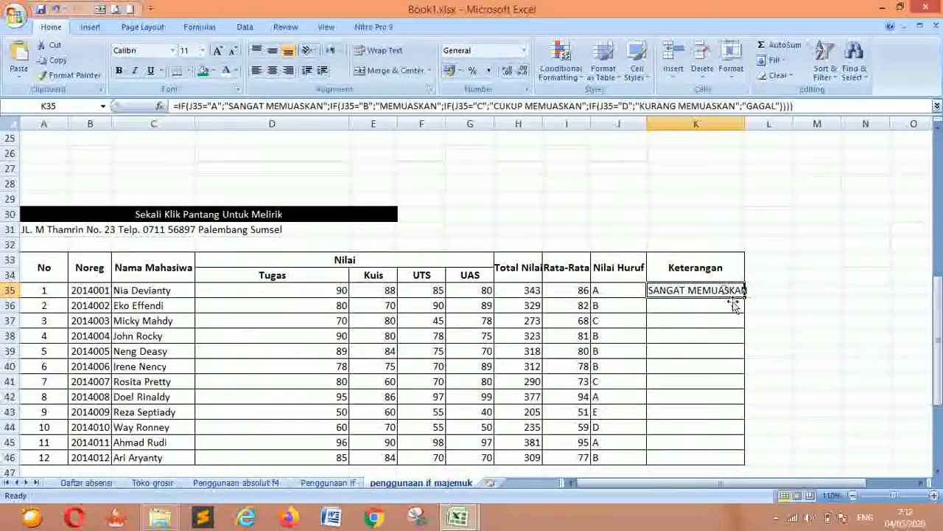
{"action": "left_click_drag", "start_coordinate": [746, 129], "coordinate": [757, 128]}
{"action": "scroll", "coordinate": [775, 249], "scroll_direction": "down", "scroll_amount": 3}
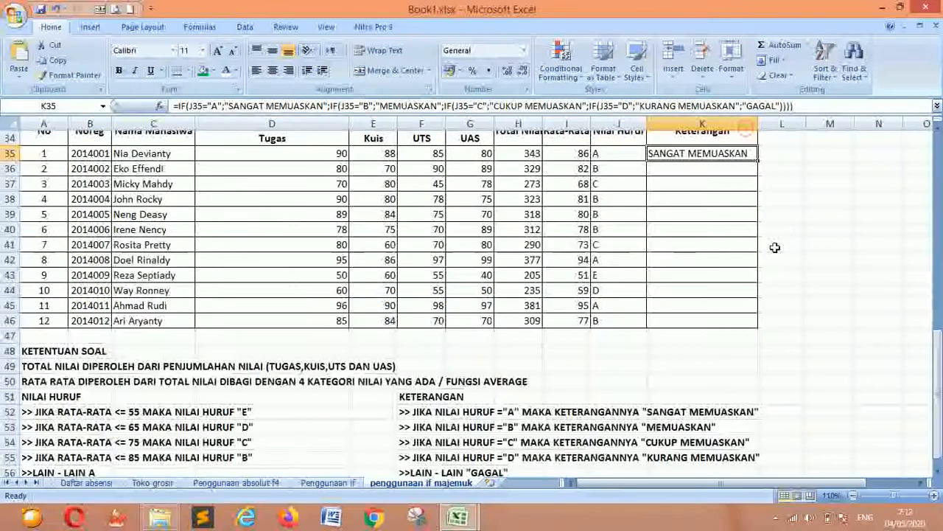
{"action": "left_click_drag", "start_coordinate": [758, 161], "coordinate": [731, 326]}
Check the filled Keterangan results against the letter grades and the KETENTUAN SOAL rules below the table
{"action": "left_click", "coordinate": [677, 274]}
{"action": "scroll", "coordinate": [583, 360], "scroll_direction": "down", "scroll_amount": 3}
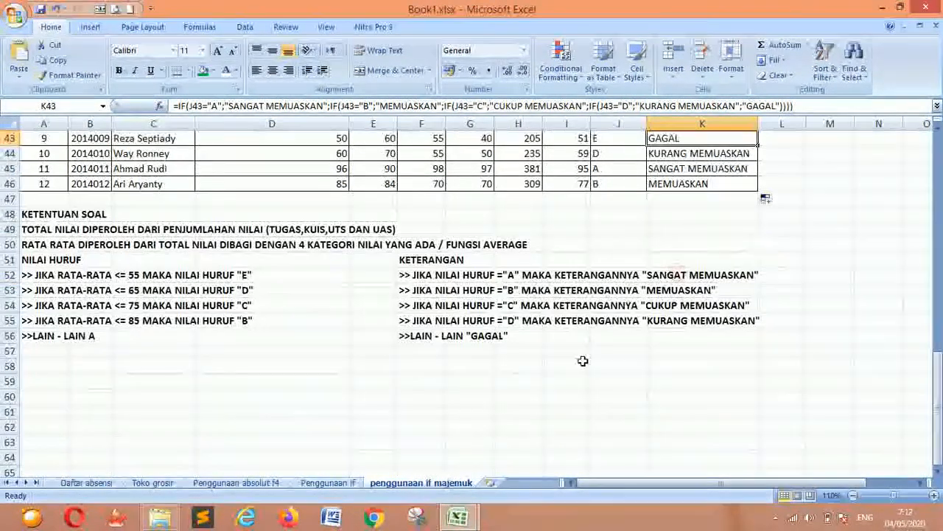
{"action": "scroll", "coordinate": [560, 339], "scroll_direction": "up", "scroll_amount": 3}
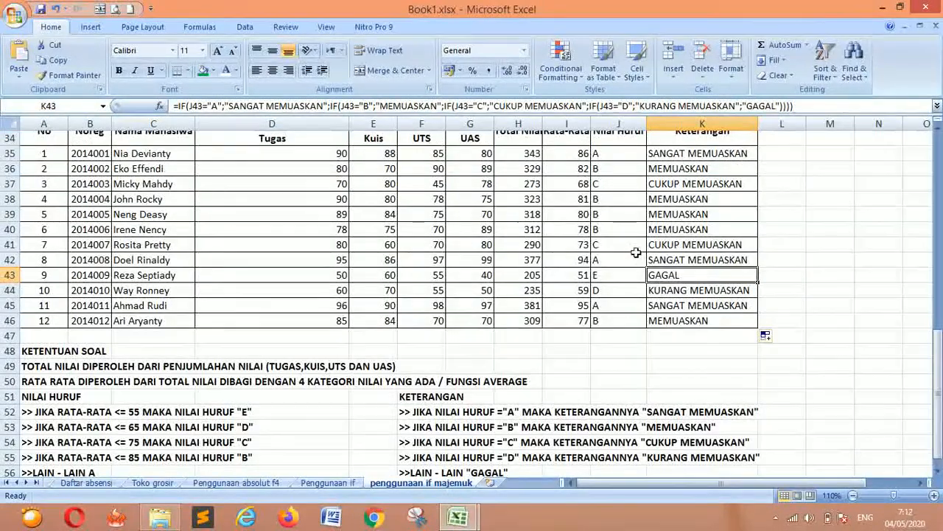
{"action": "left_click", "coordinate": [643, 292]}
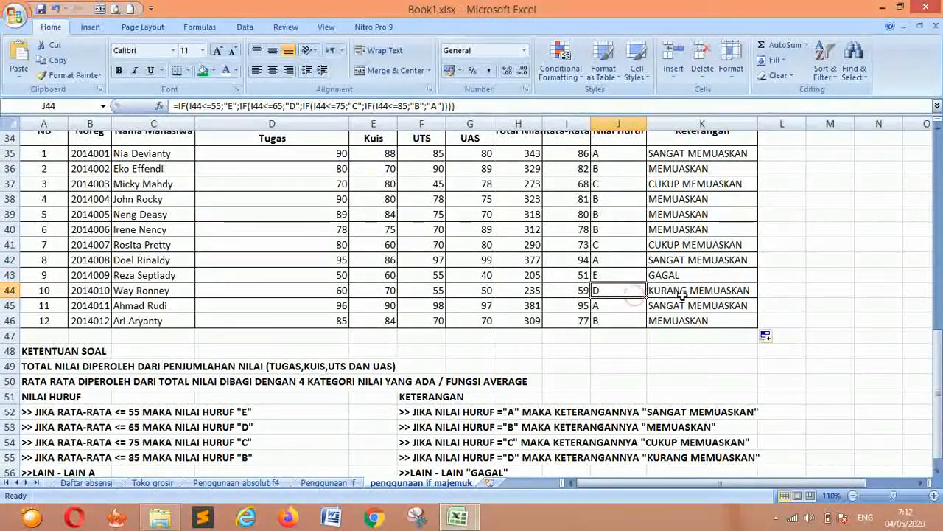
{"action": "scroll", "coordinate": [684, 302], "scroll_direction": "down", "scroll_amount": 1}
{"action": "scroll", "coordinate": [678, 350], "scroll_direction": "up", "scroll_amount": 4}
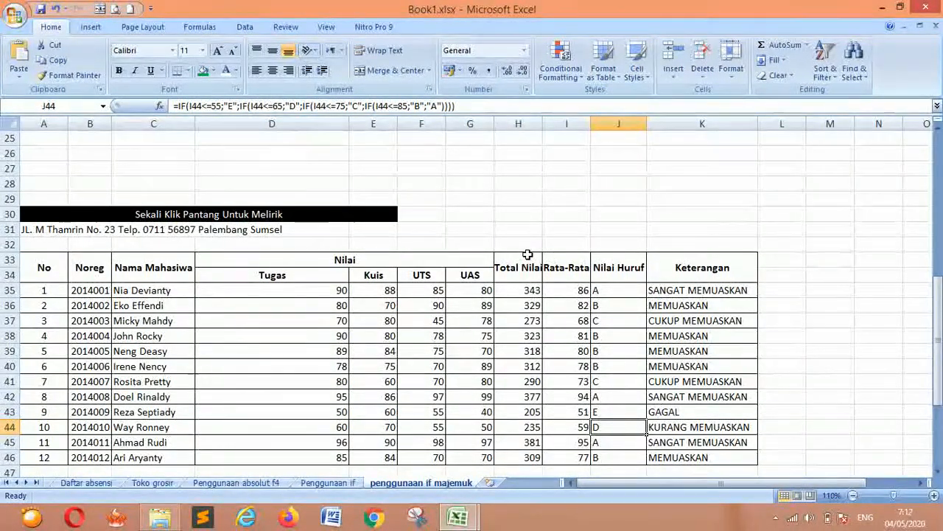
{"action": "scroll", "coordinate": [528, 254], "scroll_direction": "down", "scroll_amount": 1}
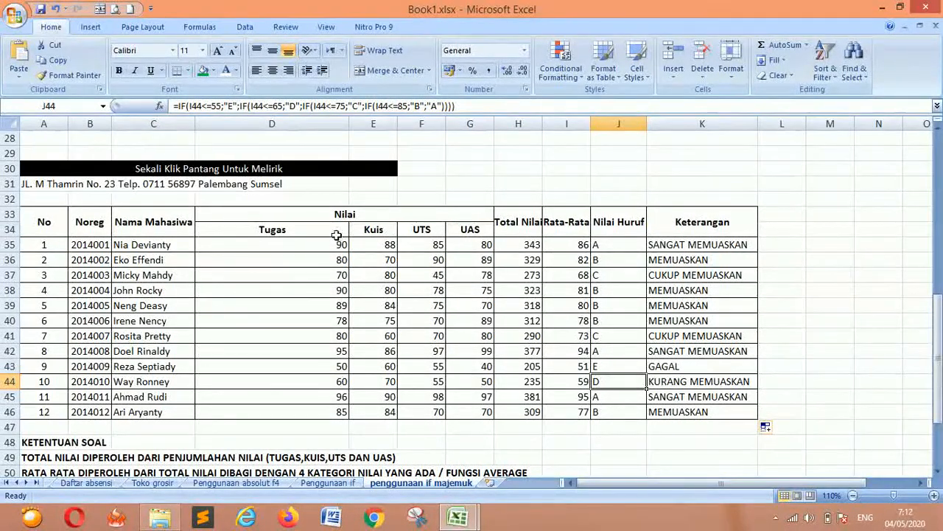
{"action": "scroll", "coordinate": [445, 251], "scroll_direction": "down", "scroll_amount": 3}
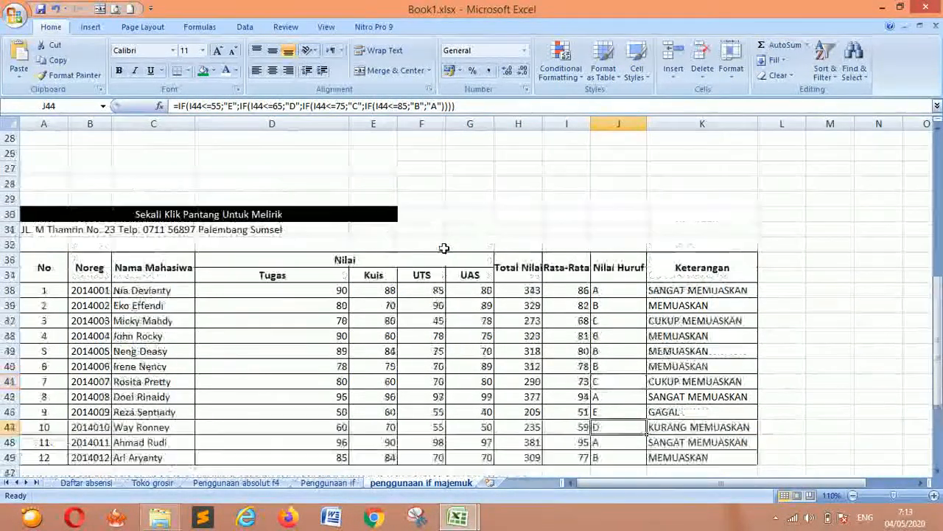
{"action": "scroll", "coordinate": [333, 251], "scroll_direction": "up", "scroll_amount": 3}
Fill the table's header cells A33:K34 with a dark olive-brown colour and set their text to white
{"action": "left_click_drag", "start_coordinate": [46, 224], "coordinate": [723, 224]}
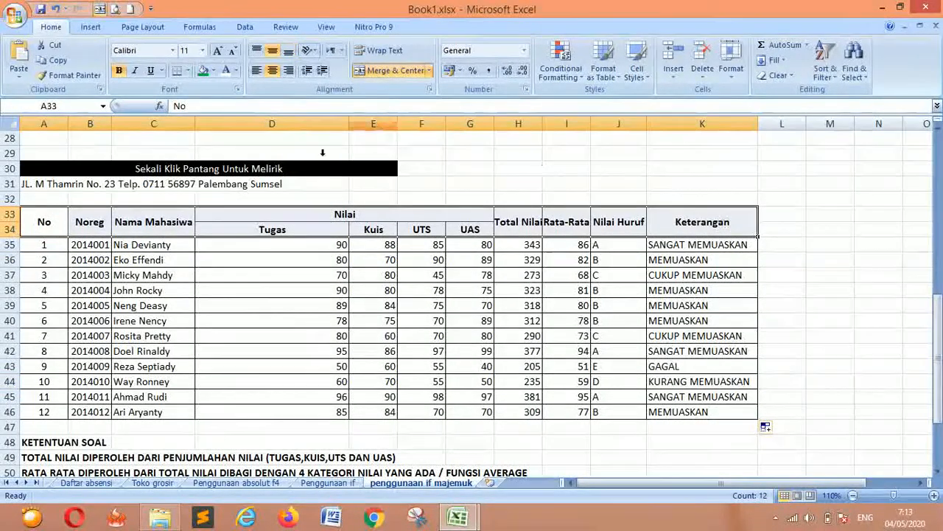
{"action": "left_click", "coordinate": [213, 71]}
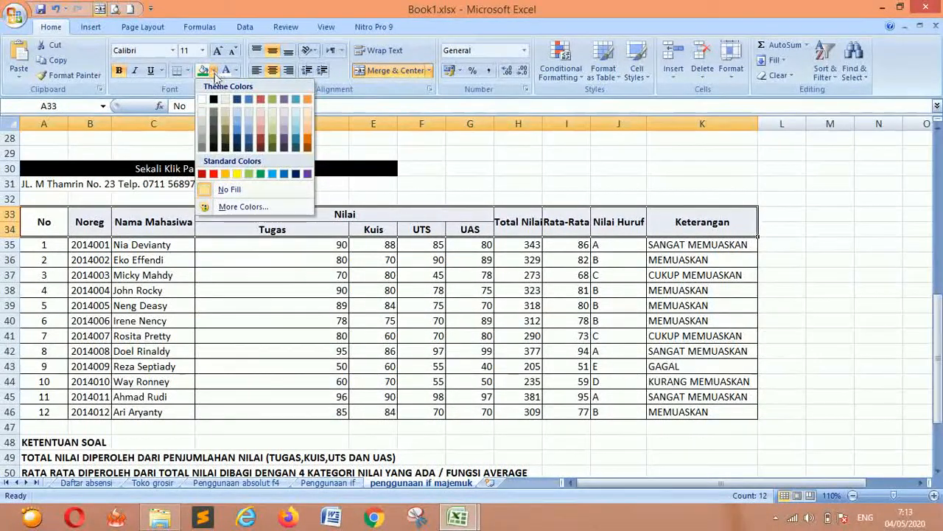
{"action": "left_click", "coordinate": [213, 140]}
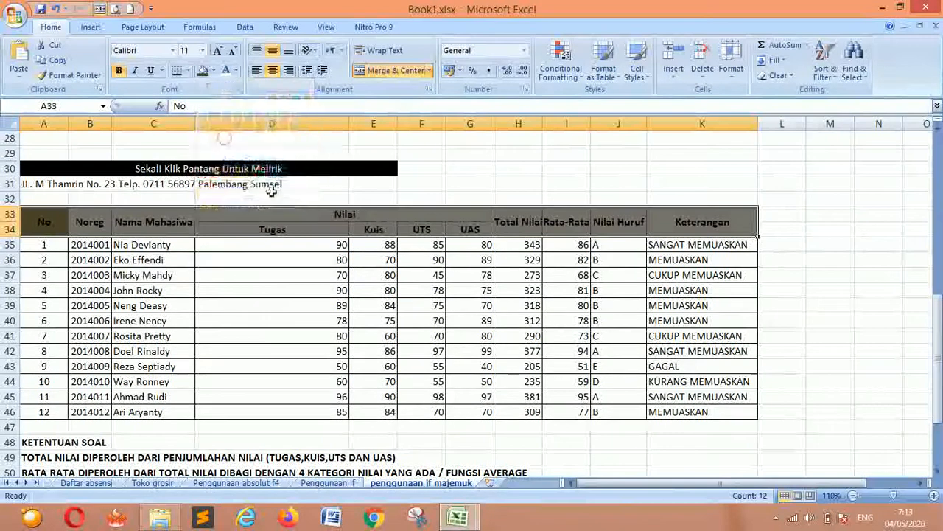
{"action": "left_click", "coordinate": [236, 71]}
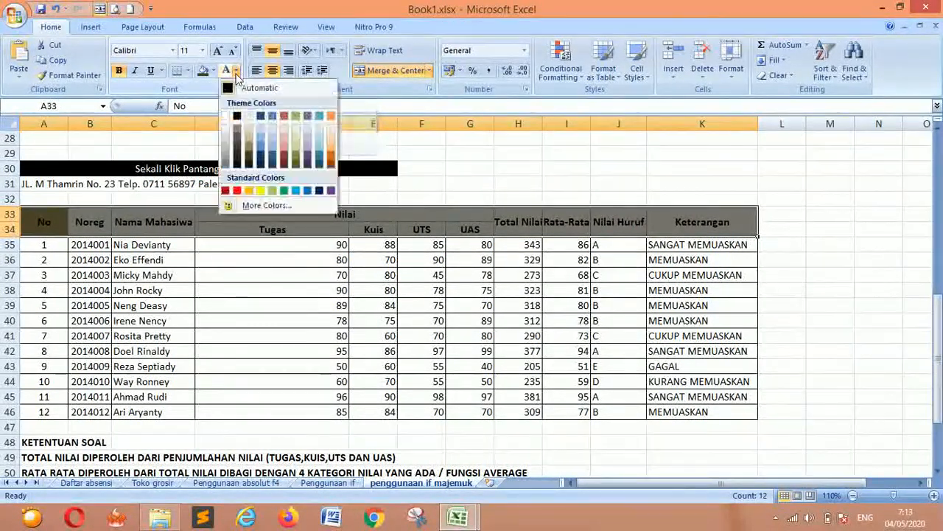
{"action": "left_click", "coordinate": [231, 118]}
{"action": "scroll", "coordinate": [532, 349], "scroll_direction": "up", "scroll_amount": 1}
{"action": "left_click", "coordinate": [577, 325]}
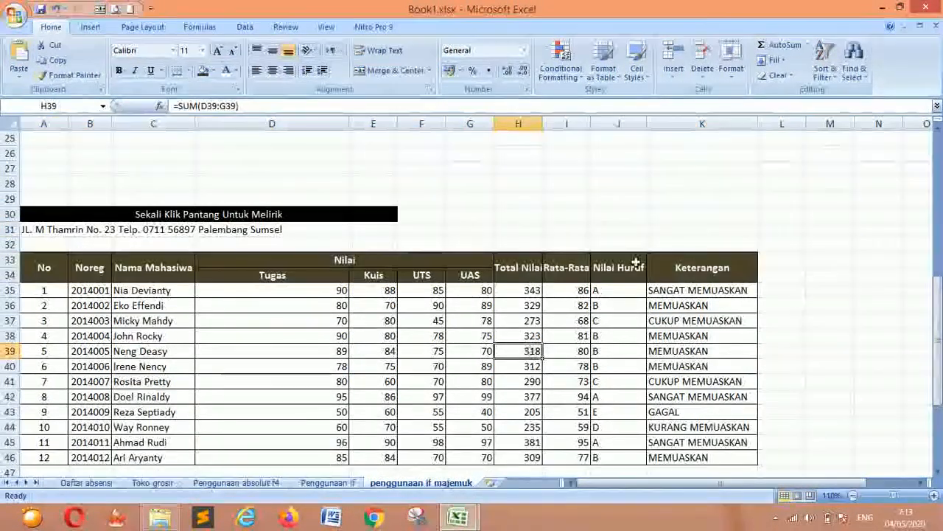
{"action": "left_click", "coordinate": [653, 201]}
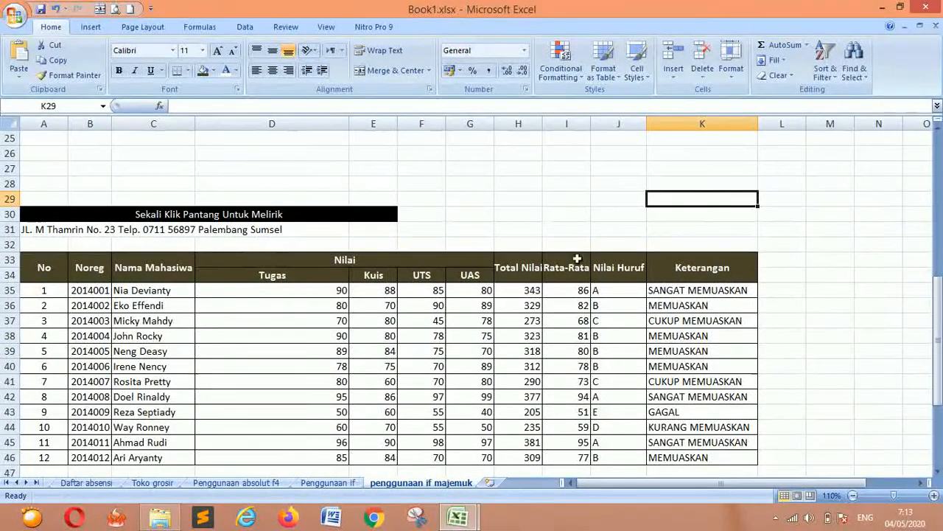
{"action": "scroll", "coordinate": [577, 303], "scroll_direction": "down", "scroll_amount": 4}
{"action": "scroll", "coordinate": [569, 380], "scroll_direction": "up", "scroll_amount": 3}
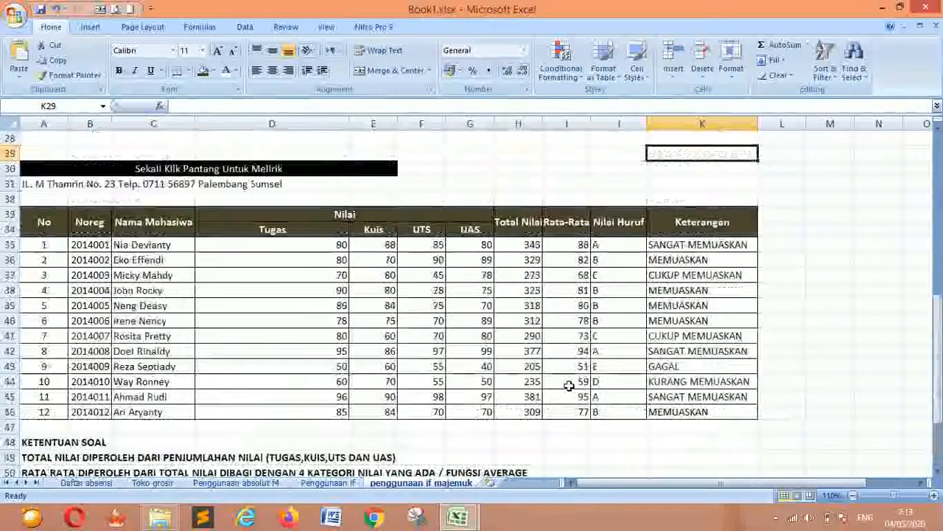